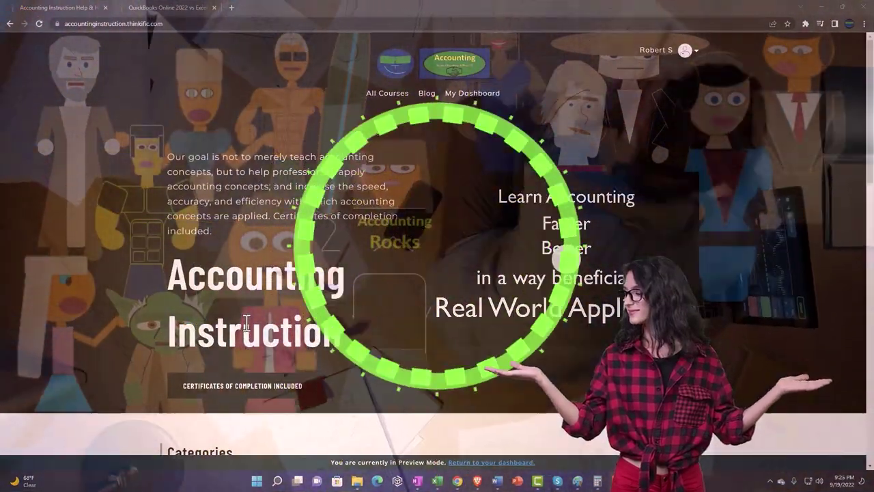
- Look through the website's course categories and the lesson sections of the QuickBooks Online 2022 vs Excel course
scroll(120, 371, down, 5)
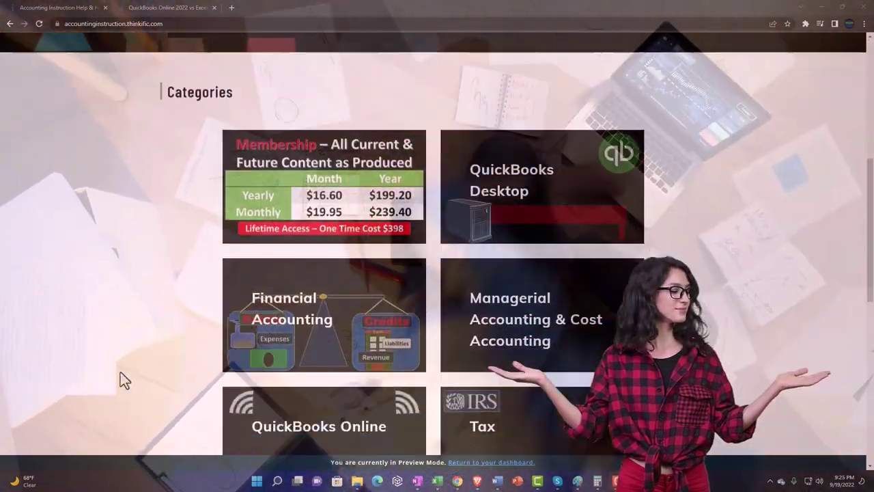
scroll(121, 372, down, 3)
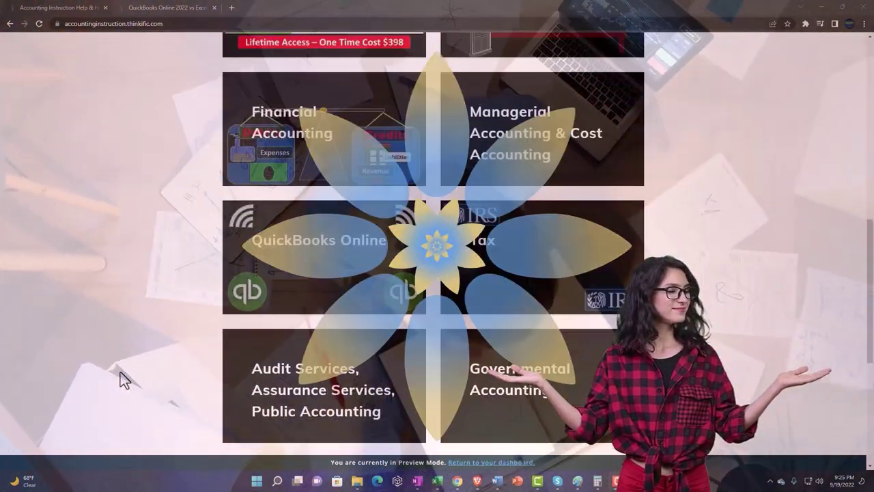
scroll(120, 373, down, 5)
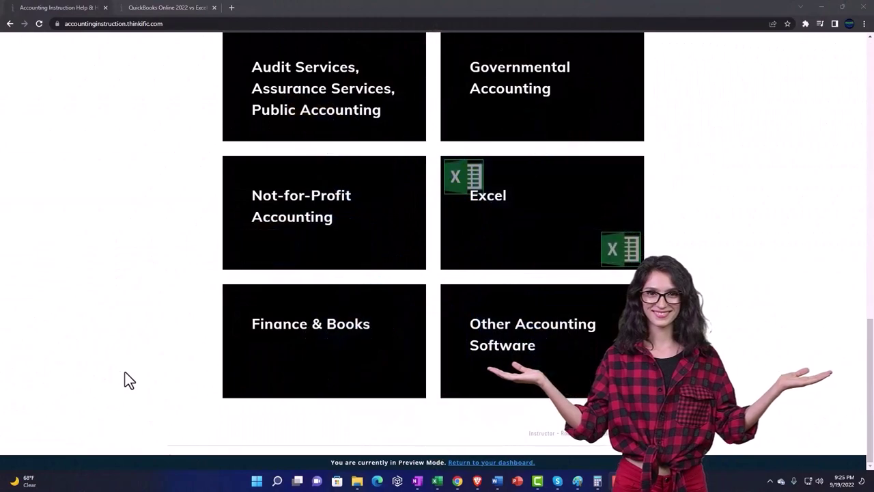
click(156, 8)
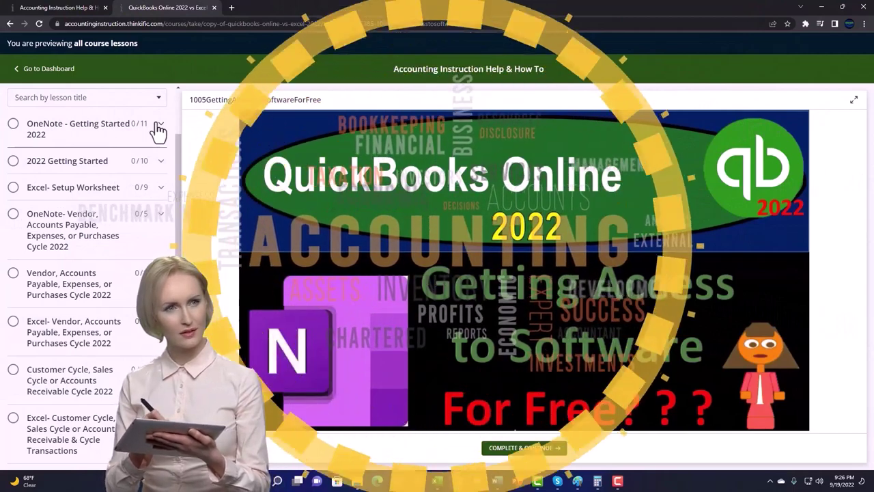
click(158, 126)
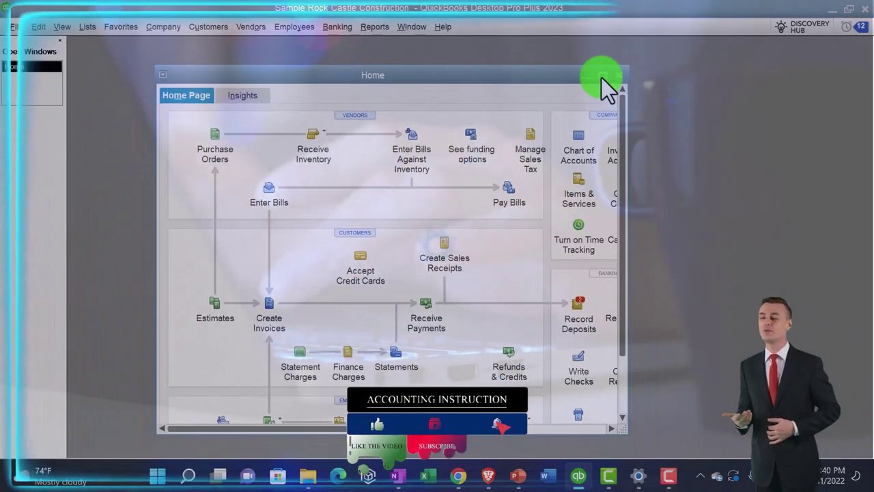
- Maximize the Home window in QuickBooks Desktop and check the display options for the icon bar and open window list
click(713, 125)
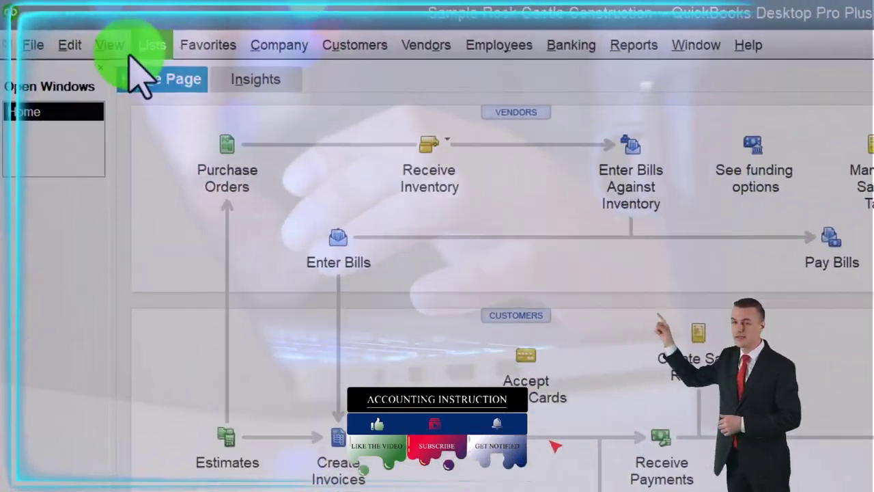
click(68, 28)
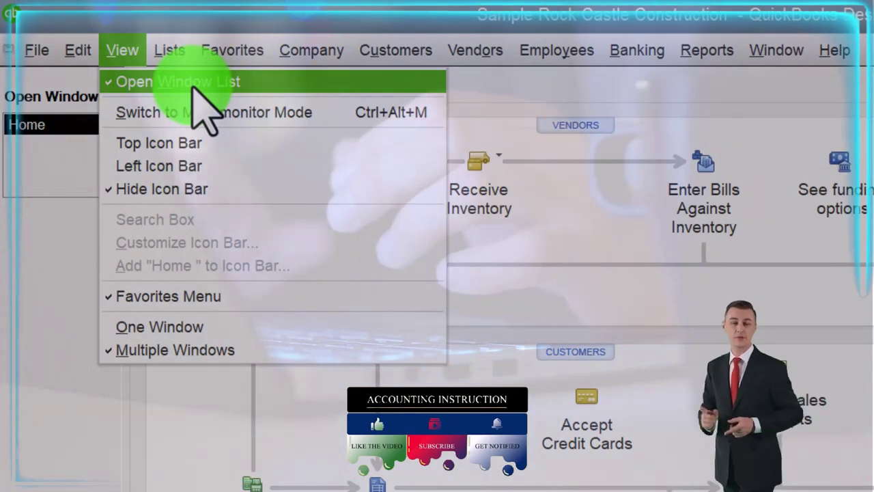
click(59, 221)
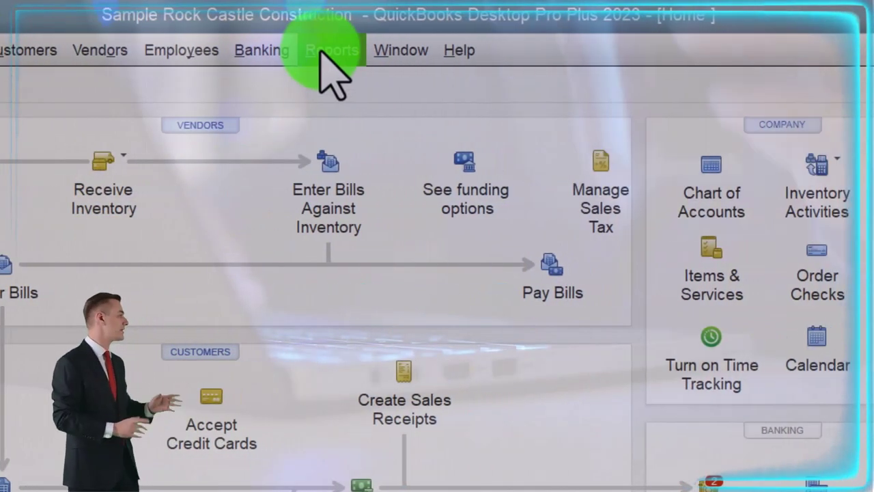
- Open the Profit & Loss Standard report and set its date range from 01/01/2024 to 12/31/2024
click(697, 50)
mouse_move(379, 273)
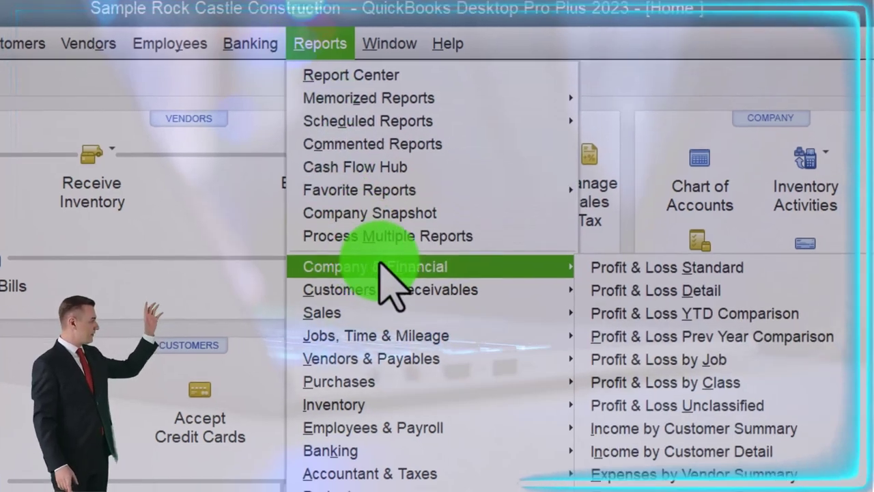
click(619, 274)
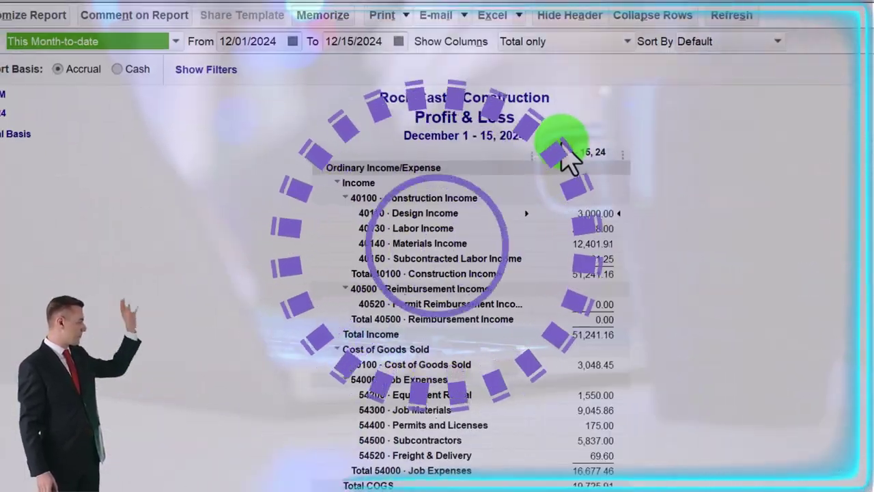
text(010)
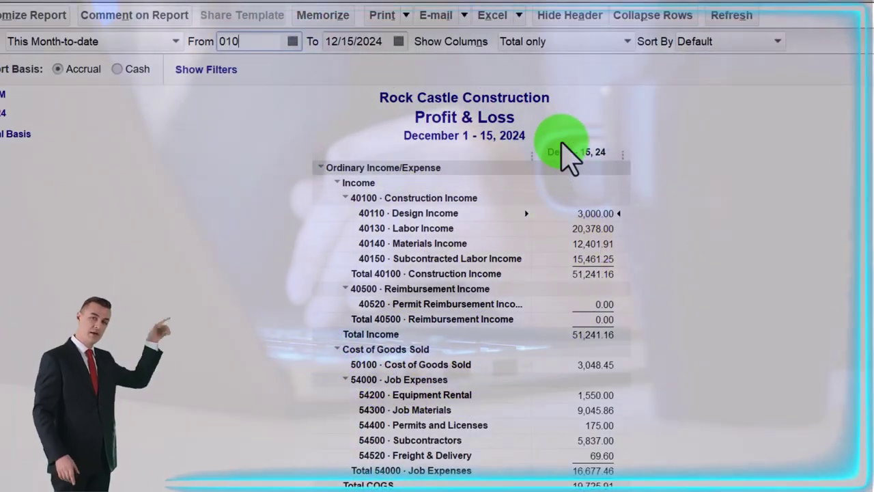
text(1/01/2024)
key(Tab)
text(12312024)
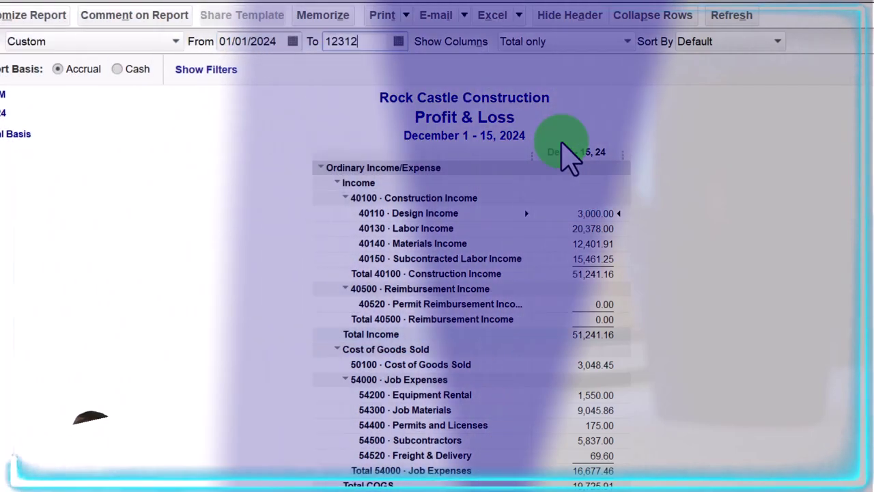
key(Tab)
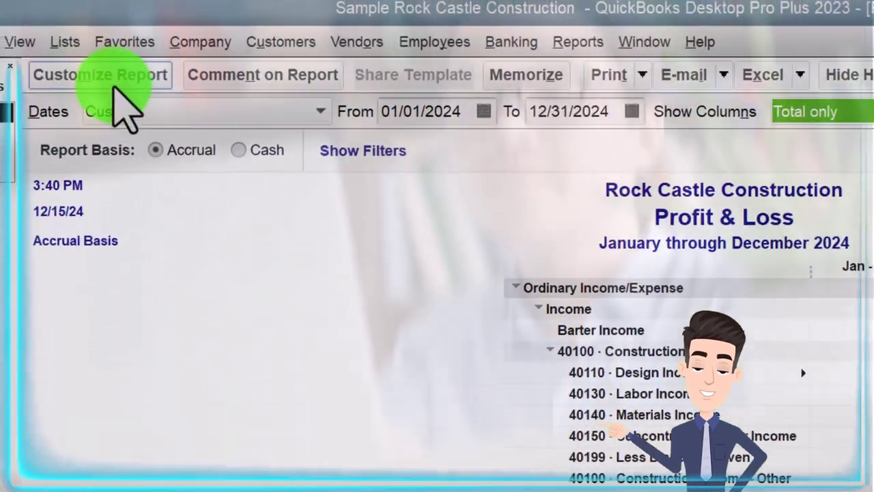
- Customize the Profit & Loss report with a larger Arial Bold font
click(21, 15)
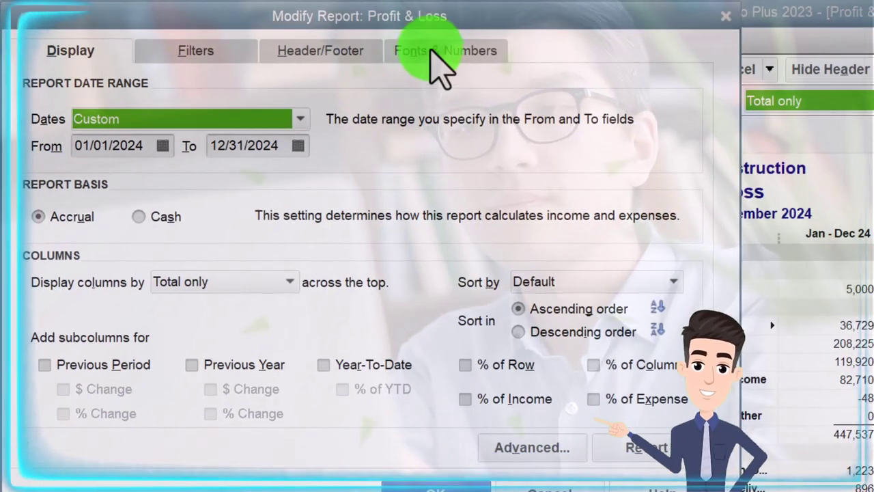
click(433, 53)
click(350, 325)
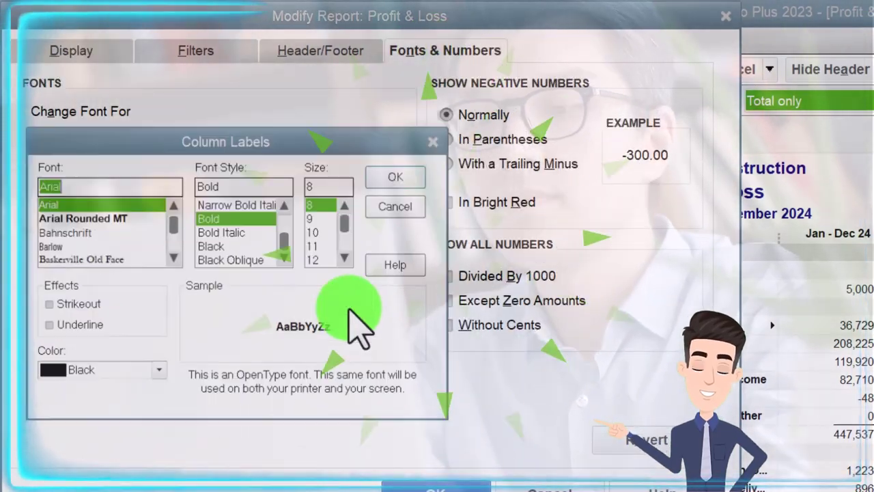
click(386, 179)
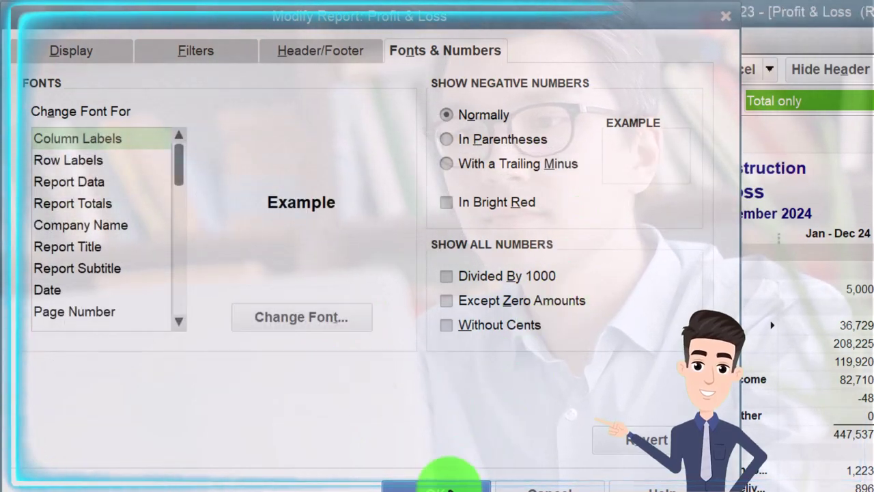
click(447, 486)
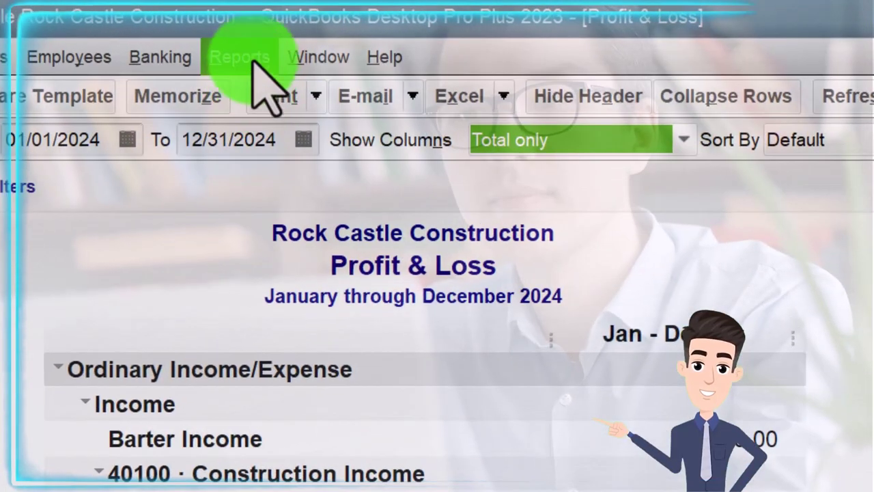
- Open the Balance Sheet Standard report and set its dates to This Fiscal Year
click(572, 39)
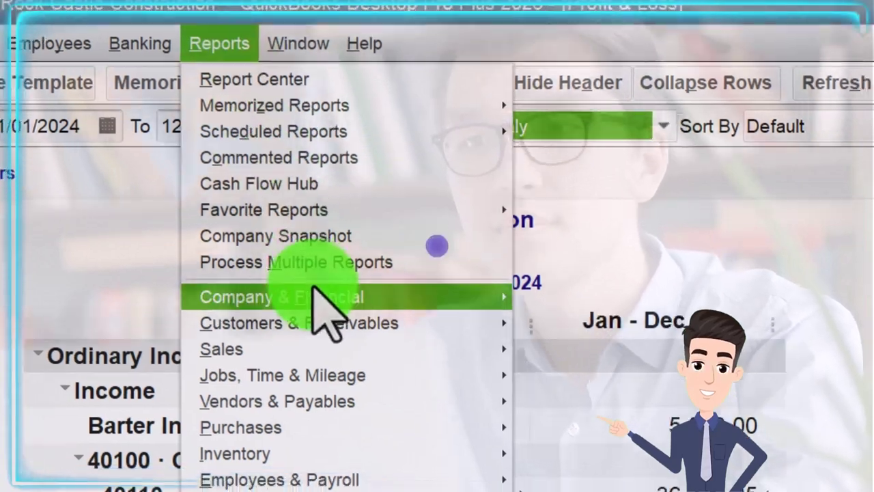
mouse_move(332, 313)
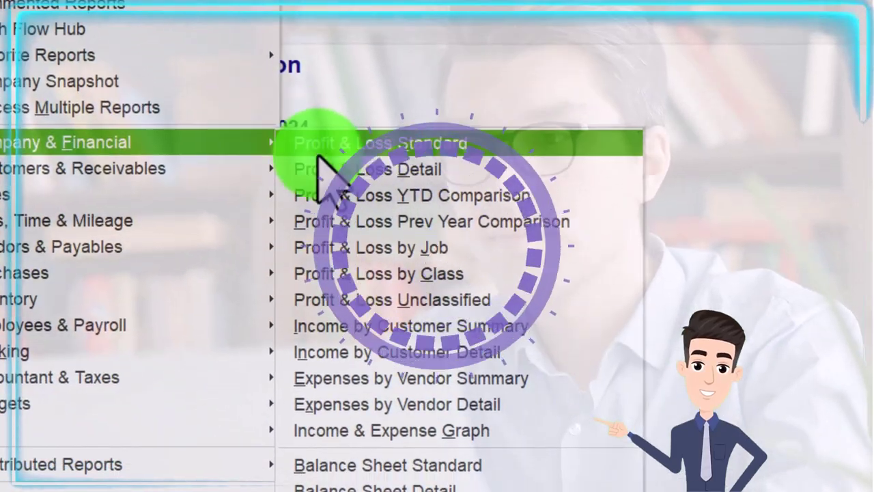
click(362, 466)
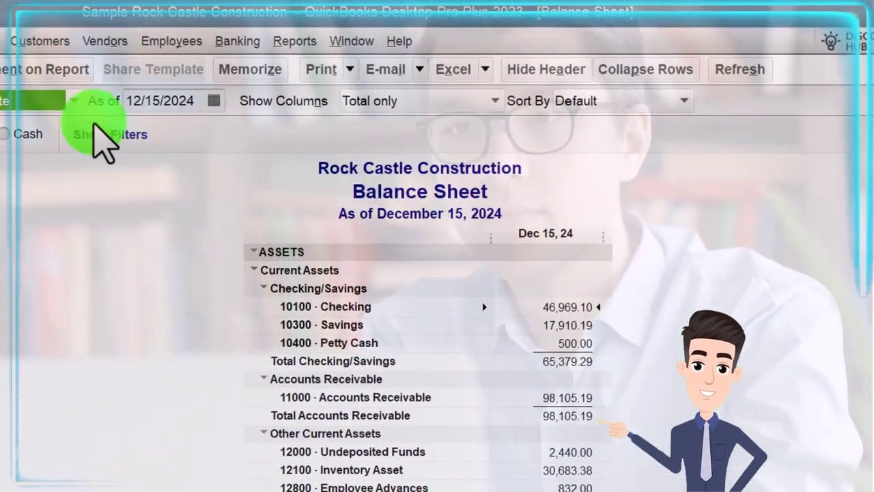
click(73, 100)
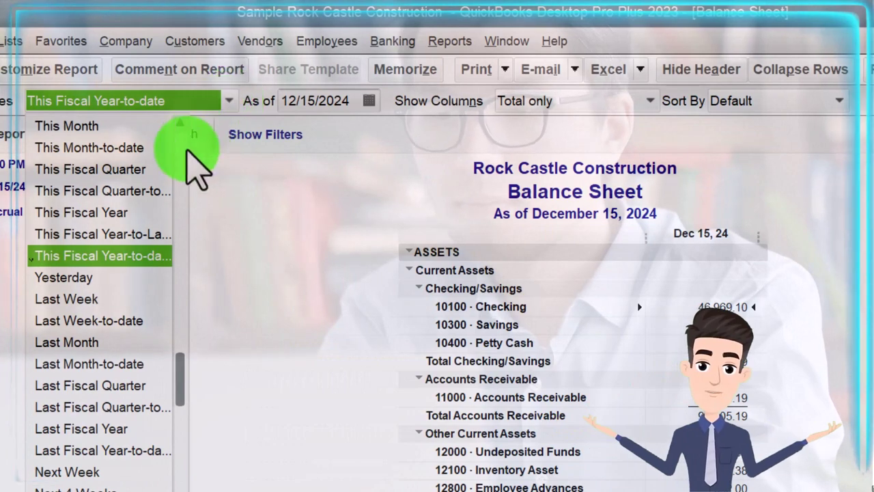
click(121, 218)
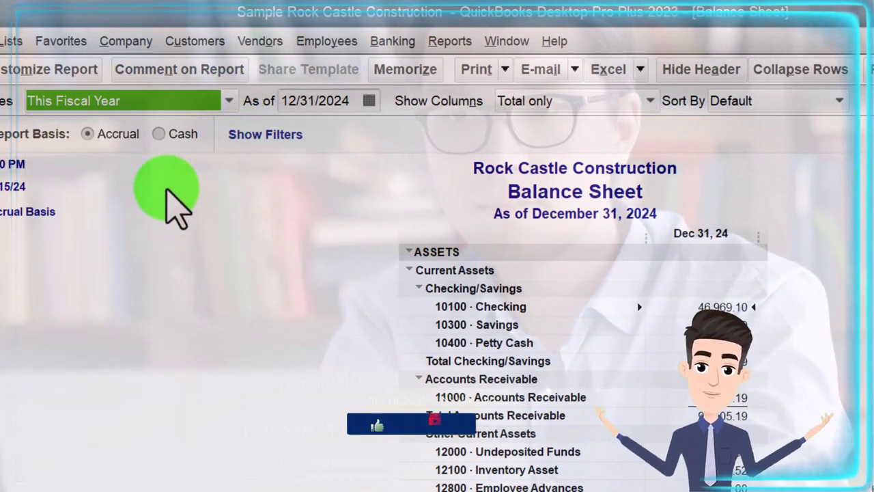
- Customize the Balance Sheet with a larger font for the column labels and apply it to all related fonts
click(77, 81)
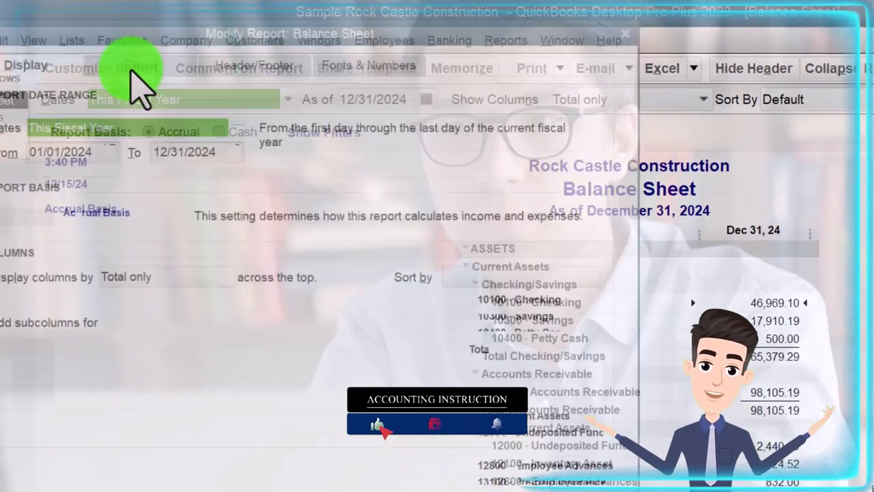
click(415, 54)
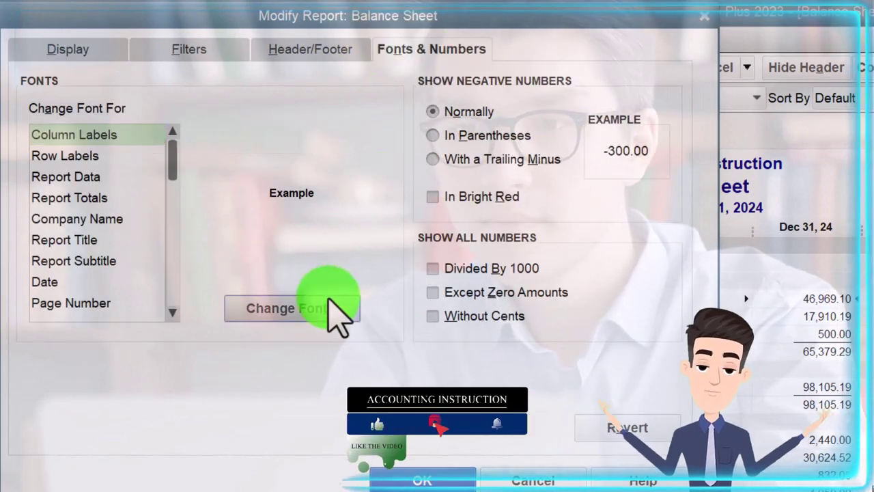
click(329, 301)
click(314, 247)
click(390, 172)
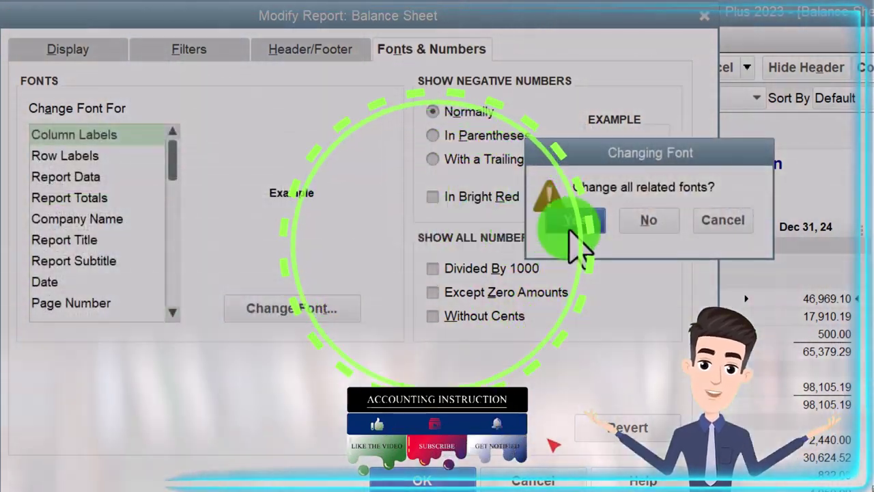
click(576, 222)
click(451, 470)
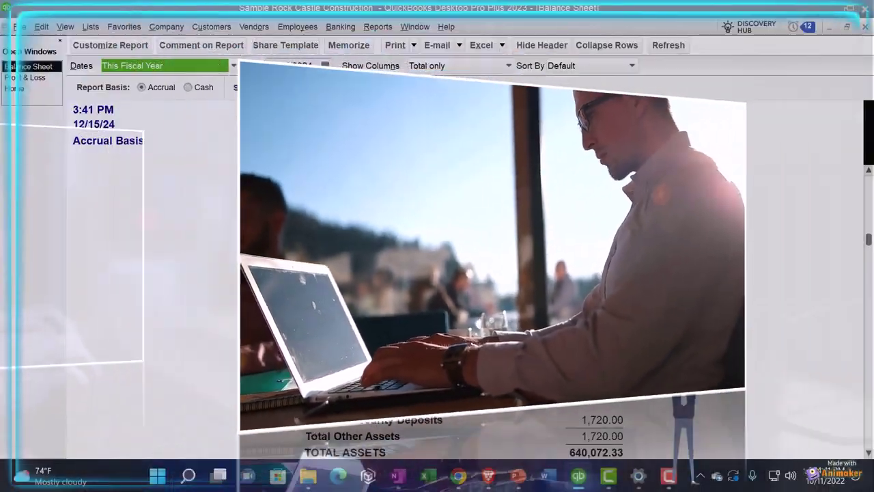
- Open the Vendor Balance Summary report and compare it with the Accounts Payable balance on the Balance Sheet
scroll(301, 315, down, 7)
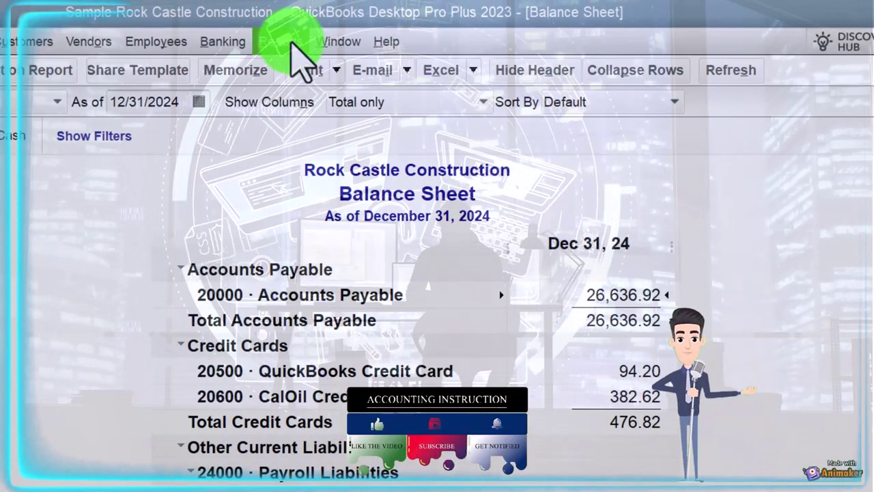
click(292, 41)
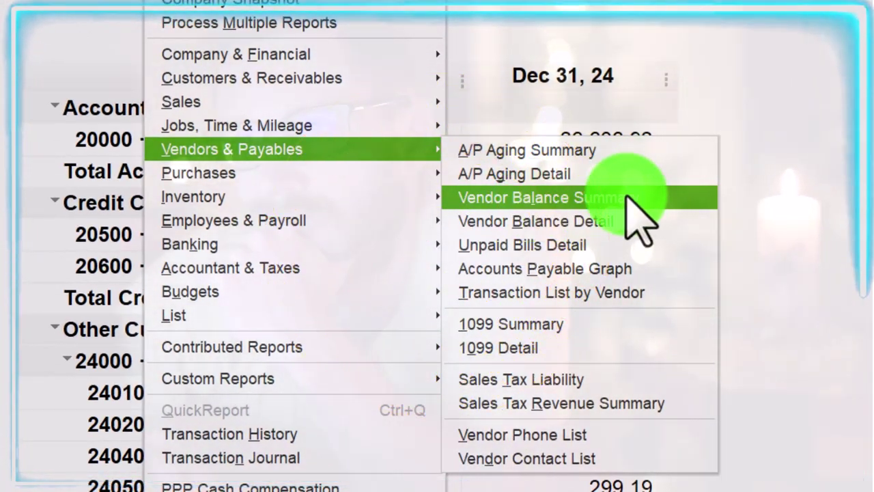
click(627, 199)
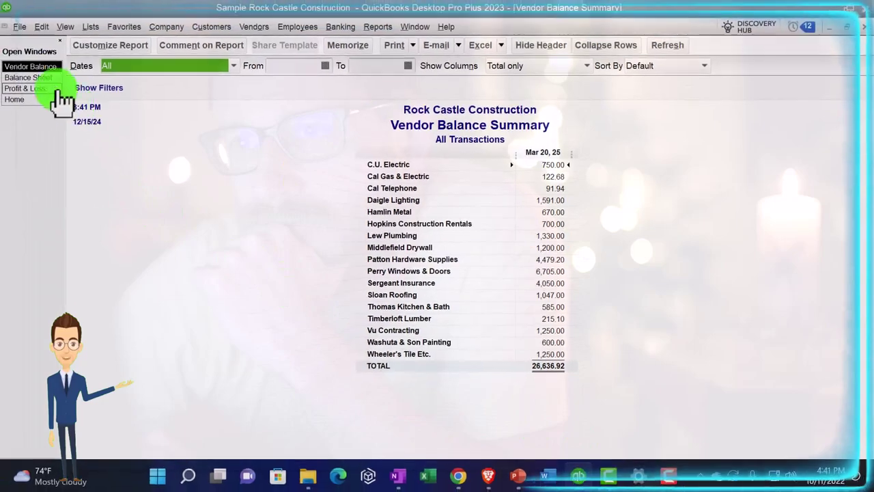
click(30, 78)
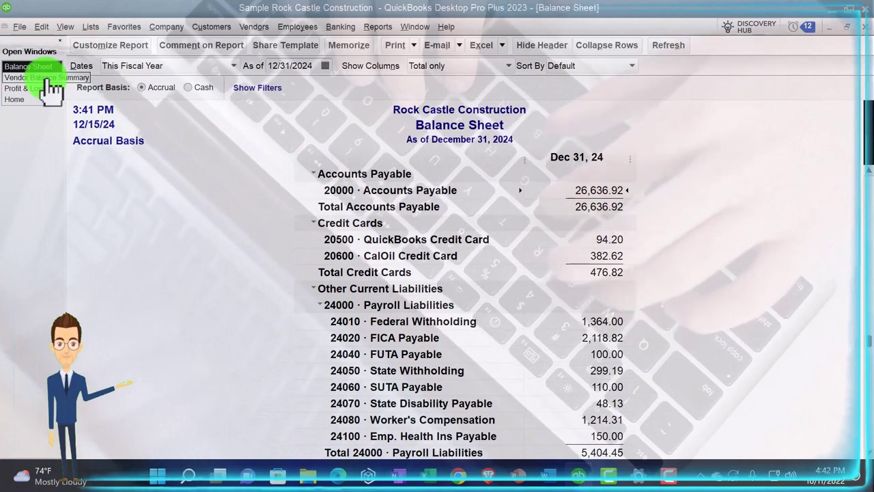
click(48, 77)
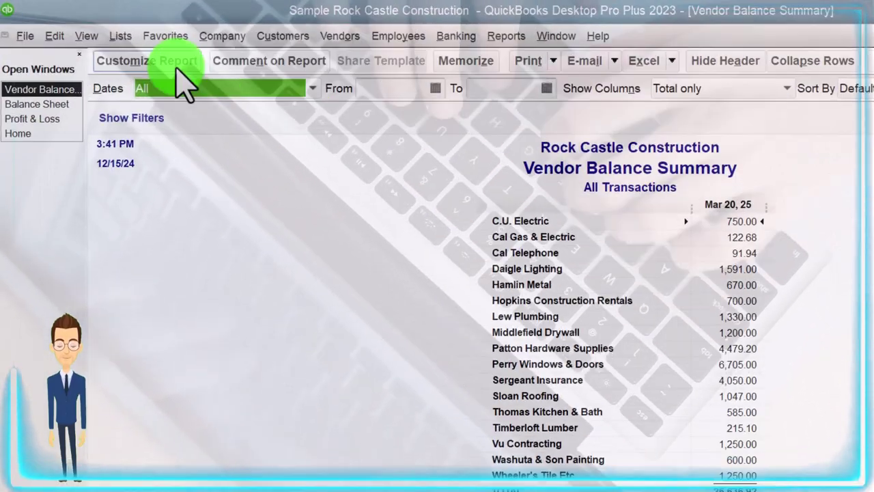
- Set the Vendor Balance Summary's column label font size to 12 and apply it to all related fonts
click(167, 63)
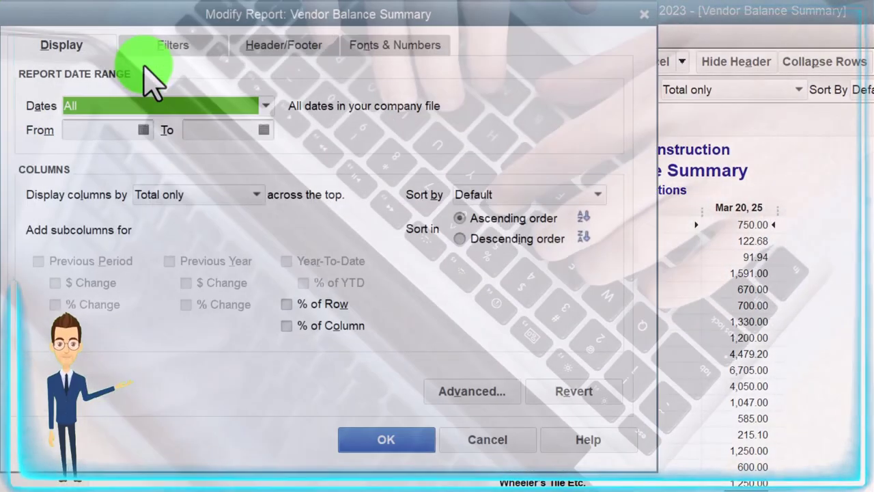
click(396, 48)
click(319, 280)
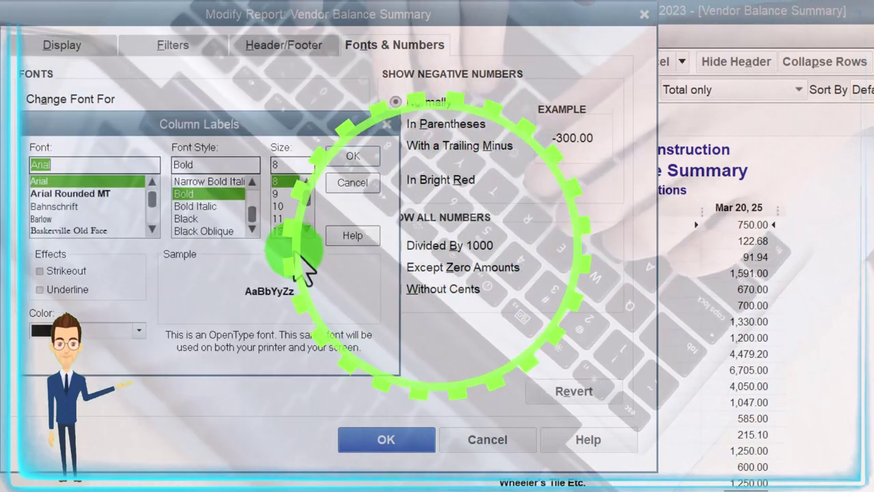
click(287, 231)
click(350, 156)
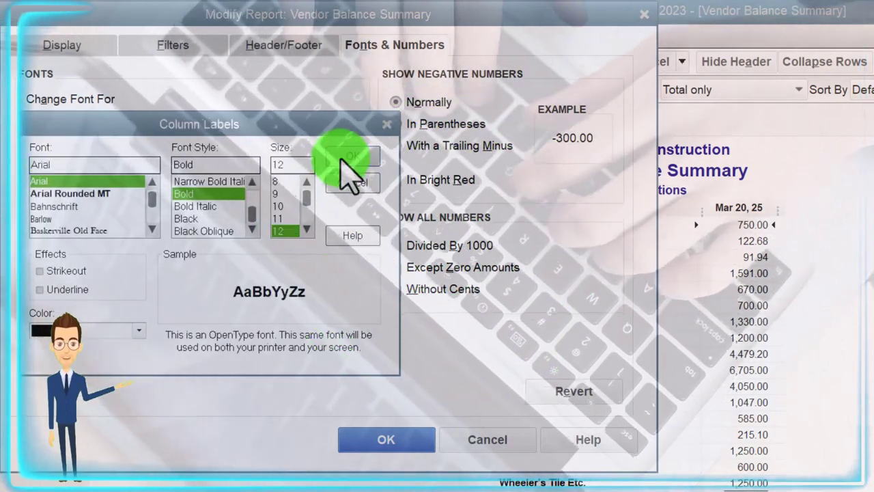
click(526, 202)
click(412, 437)
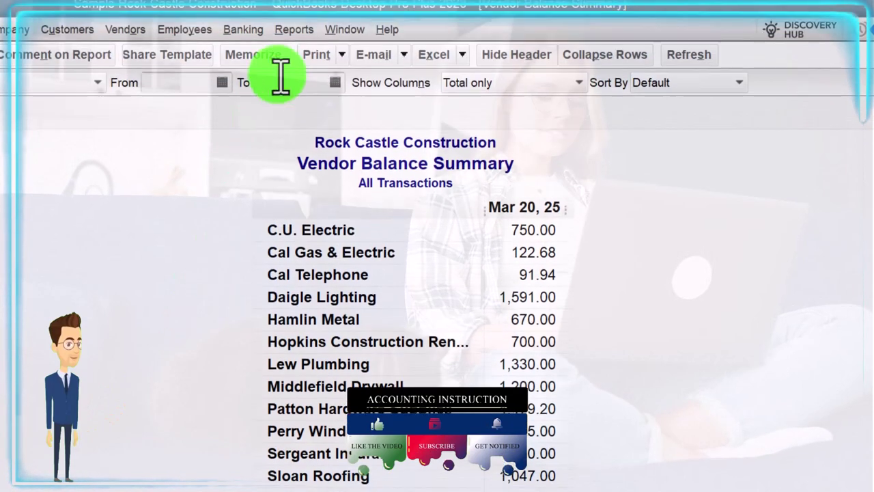
- Open the Accounts Payable Graph to view payables by aging period and by vendor
click(293, 37)
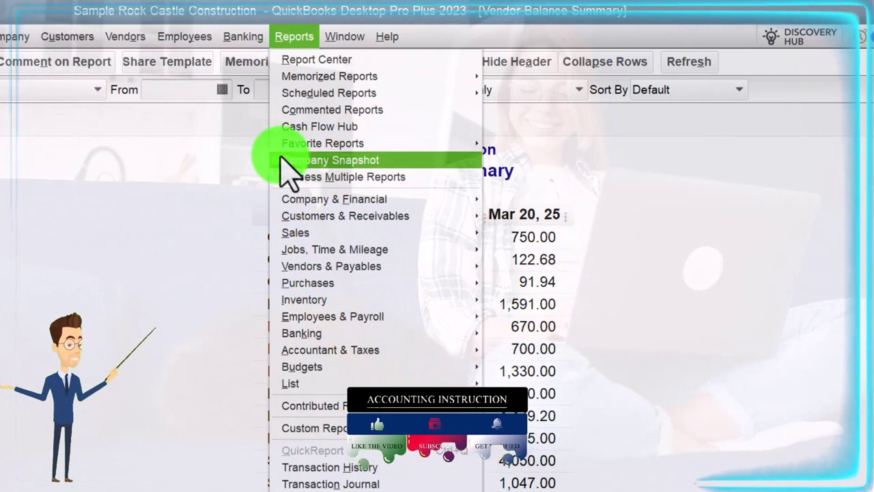
mouse_move(426, 267)
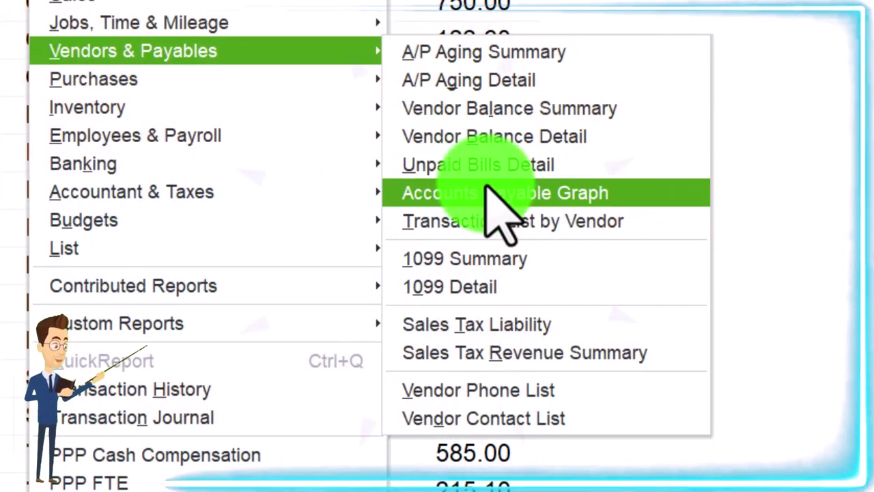
click(487, 188)
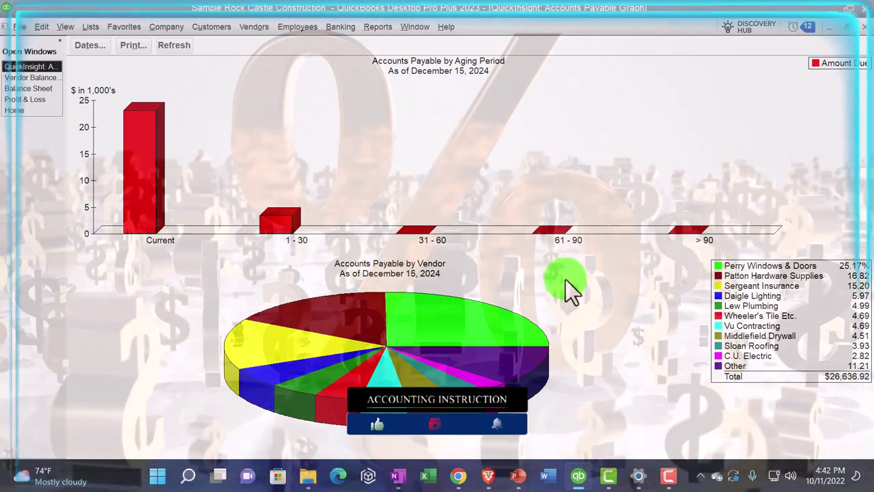
- Export the Vendor Balance Summary to Excel as a new worksheet in the existing Month End Reports workbook
click(53, 77)
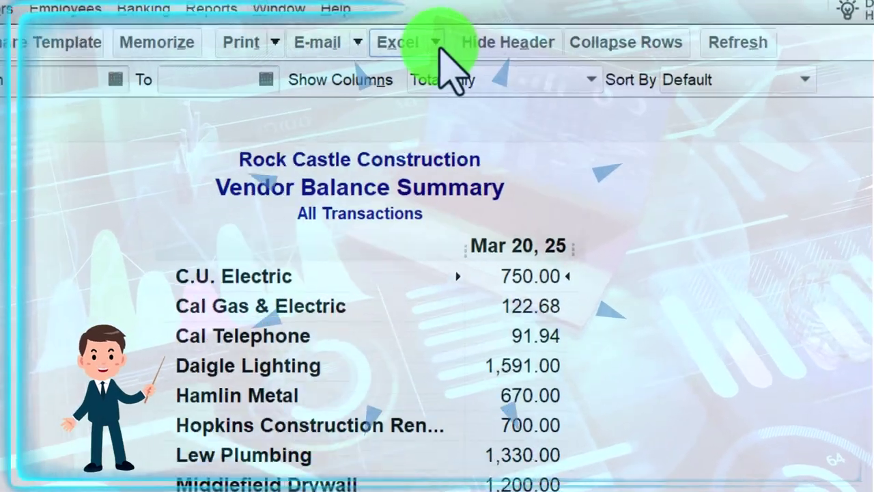
click(495, 48)
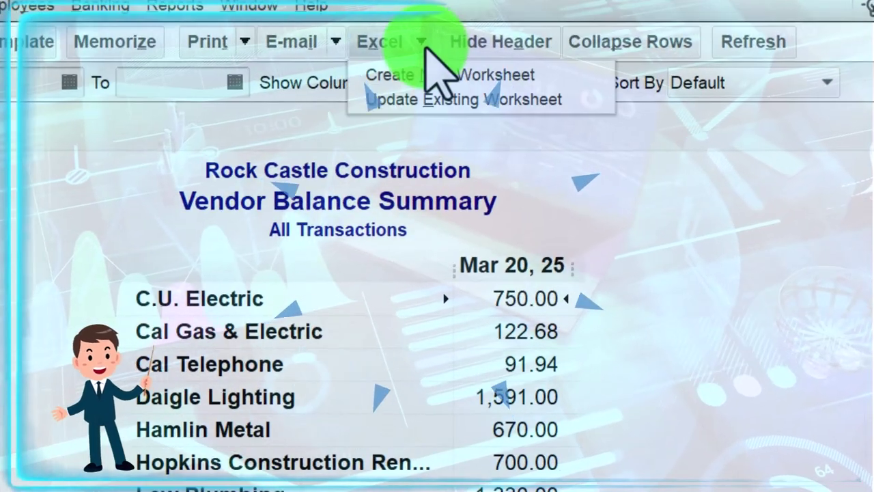
click(532, 77)
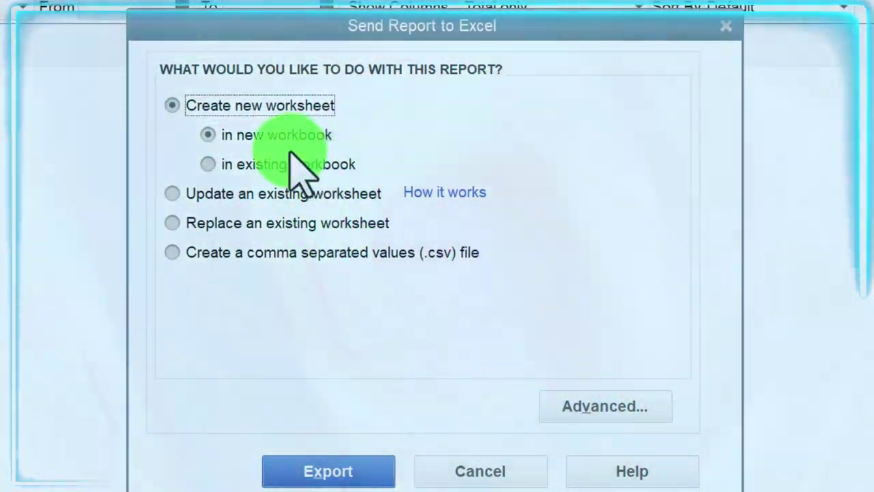
click(204, 165)
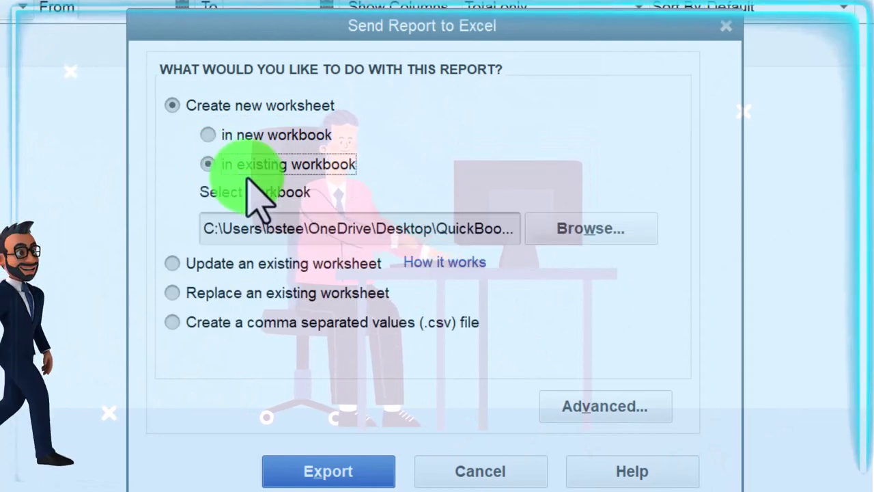
click(559, 232)
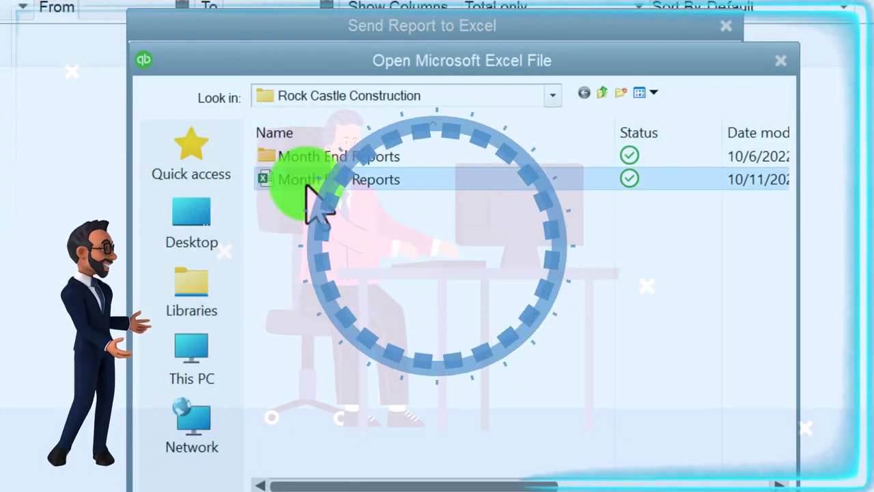
double_click(307, 182)
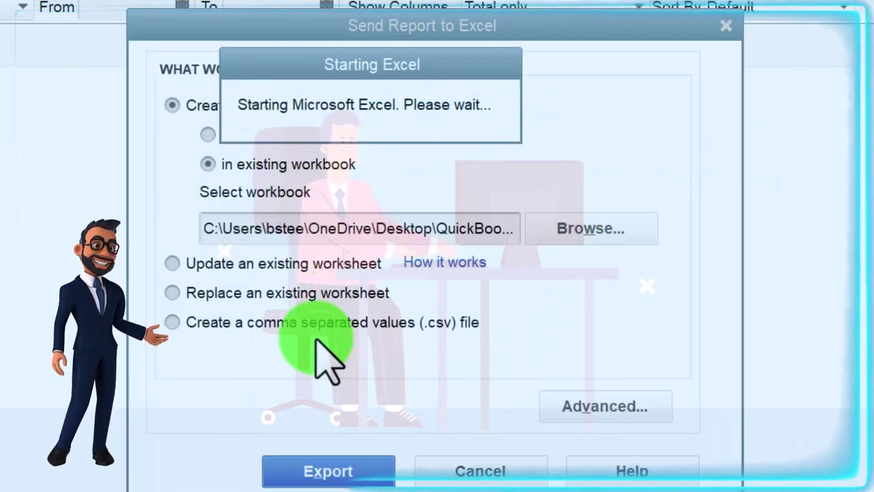
click(309, 471)
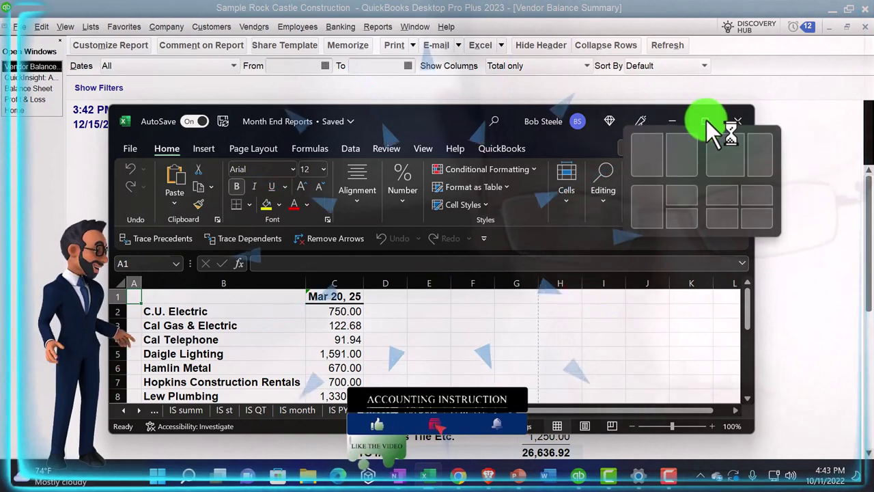
- Maximize the Excel workbook and rename the exported worksheet AP Data
click(707, 121)
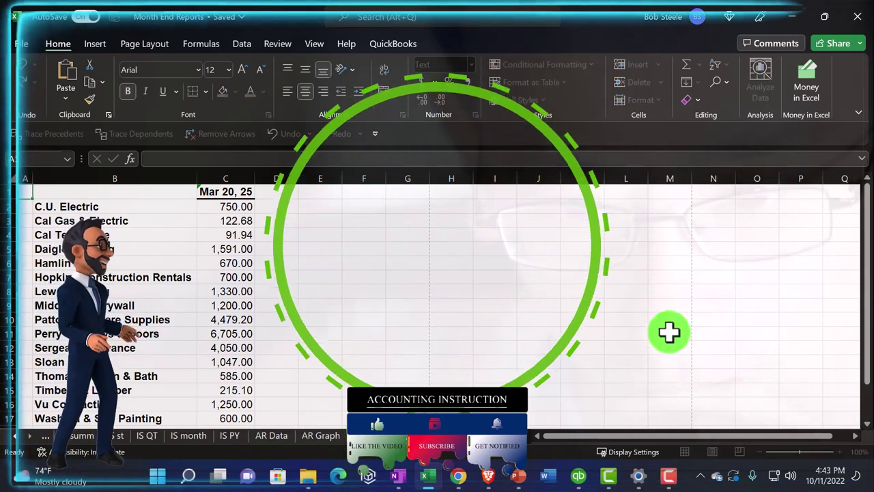
text(AP Data)
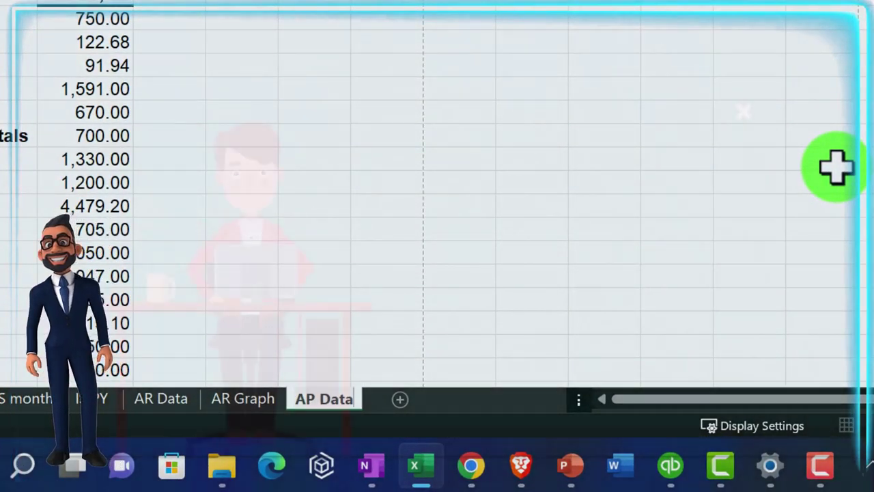
click(836, 167)
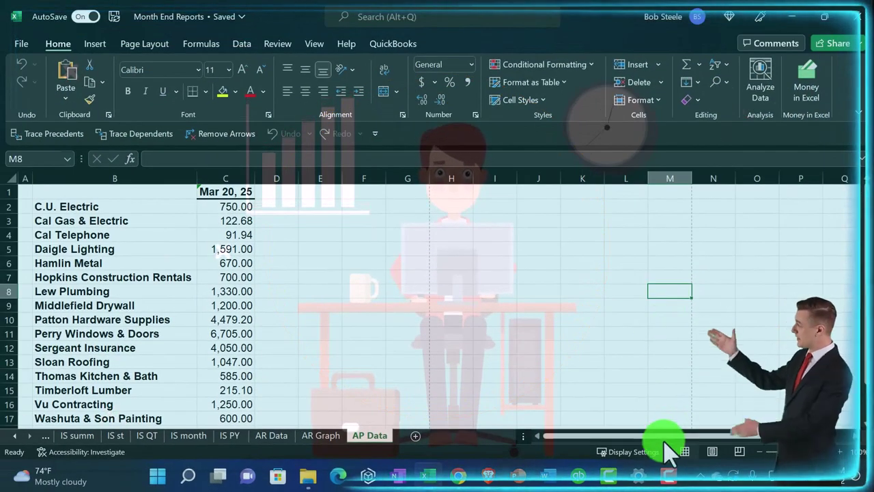
- Switch to the Windows display settings, set the scale to 100%, and return to the workbook
click(643, 476)
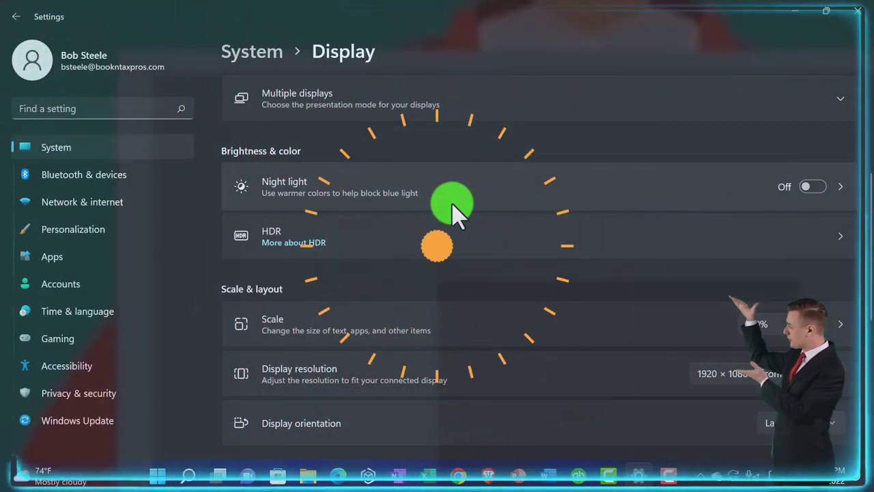
scroll(463, 220, down, 2)
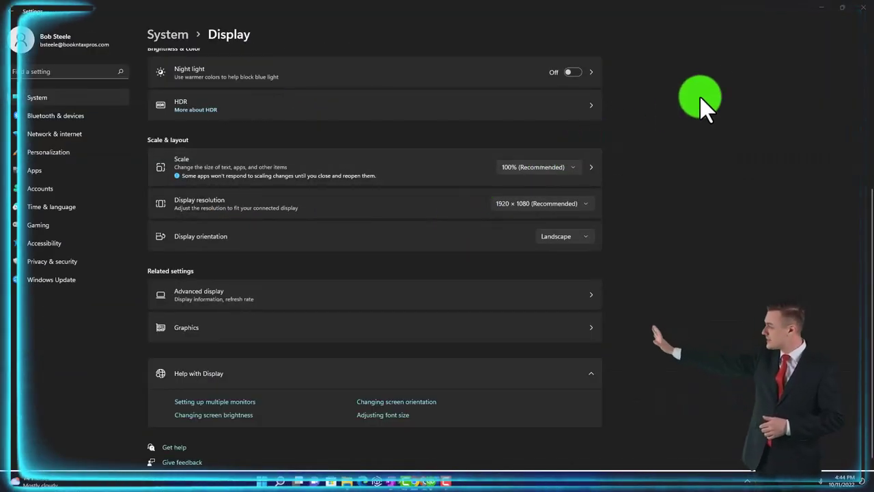
click(822, 8)
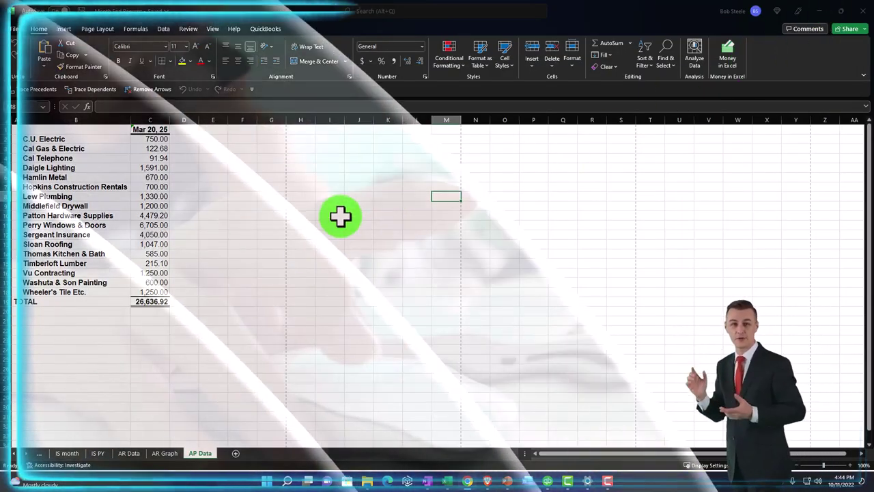
- Review the exported vendor balances in the AP Data sheet down to the total row
click(340, 217)
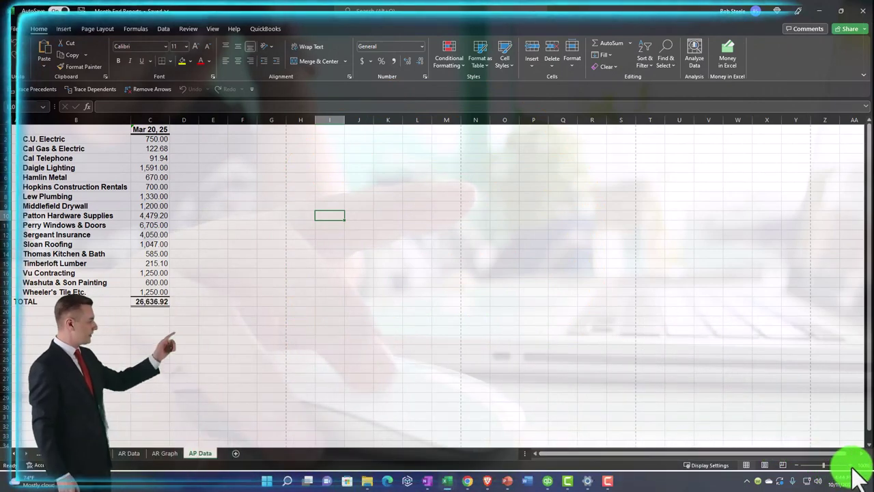
ctrl+scroll(455, 305, up, 5)
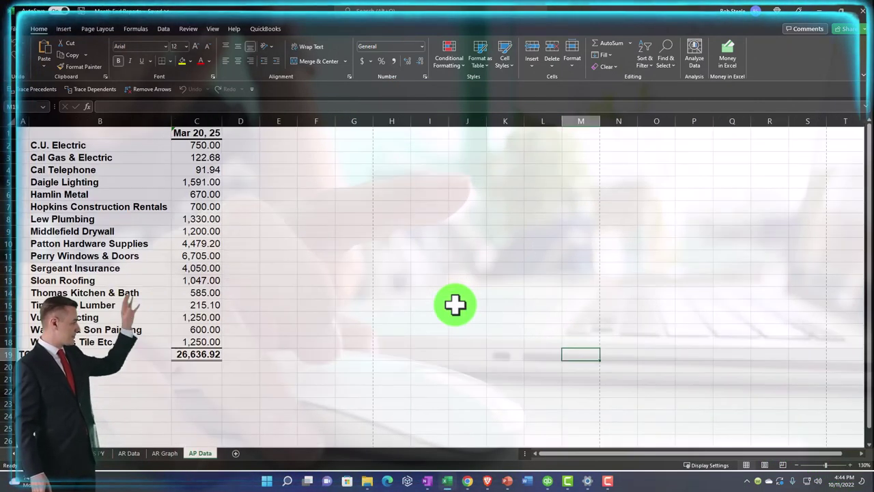
scroll(377, 321, up, 1)
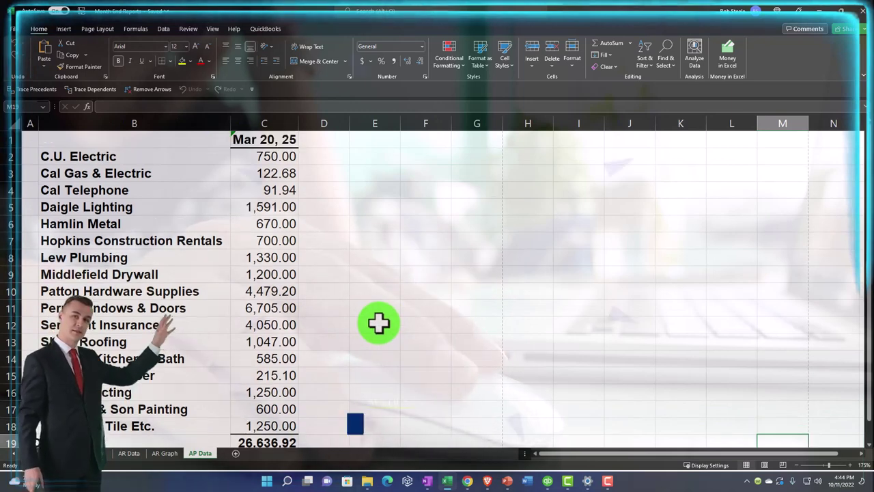
scroll(379, 324, down, 1)
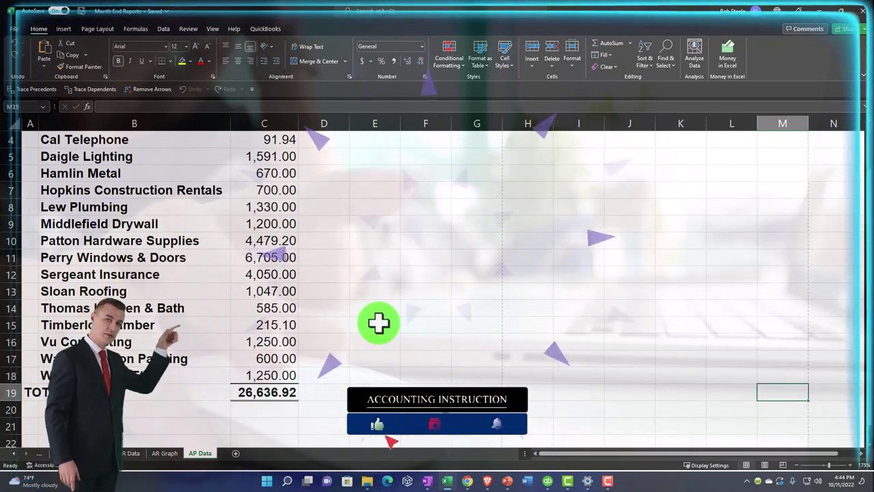
scroll(376, 322, up, 1)
click(277, 188)
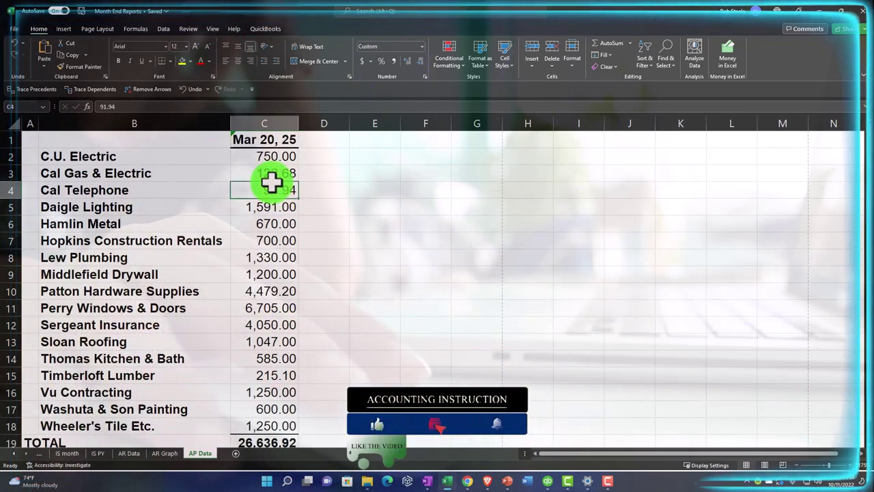
key(Down)
key(Down)
key(Down)
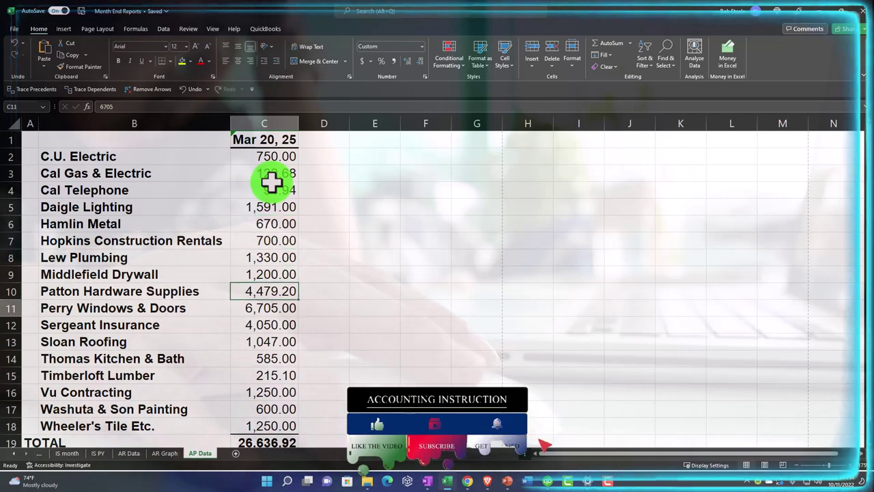
key(Down)
key(Down)
key(Down)
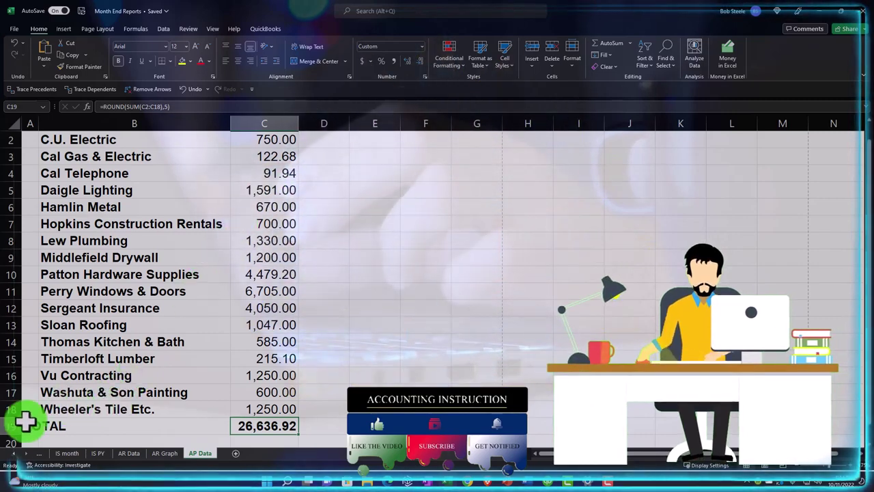
- Delete the TOTAL row below the vendor balances in the AP Data sheet
click(10, 425)
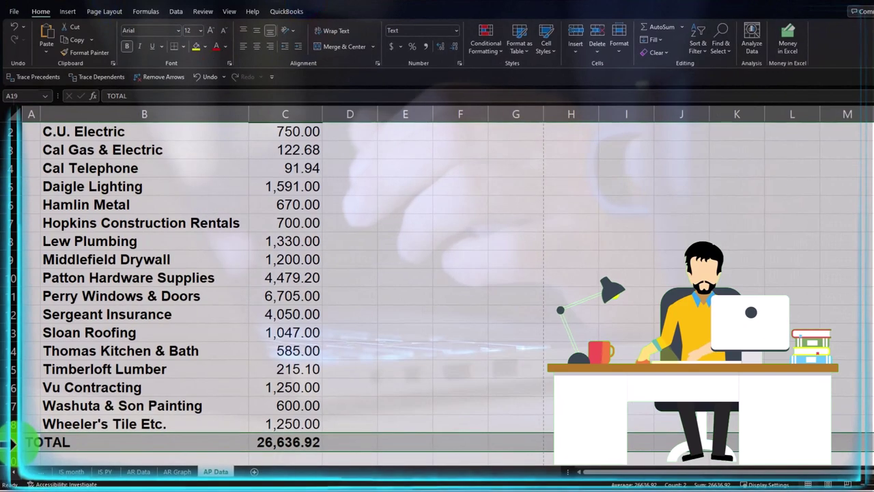
scroll(12, 443, down, 1)
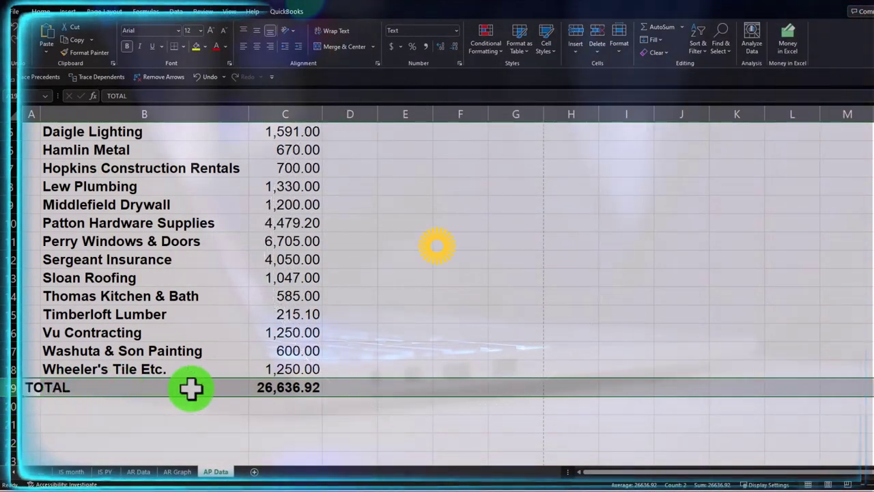
right_click(350, 390)
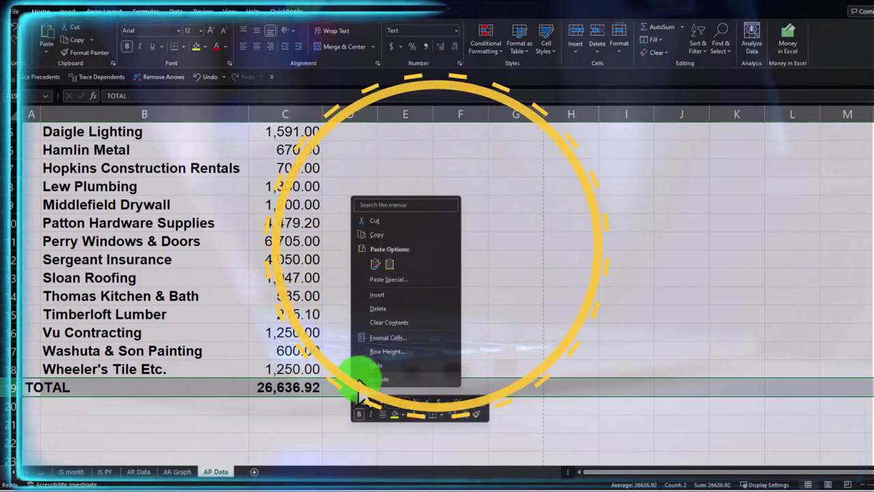
click(375, 309)
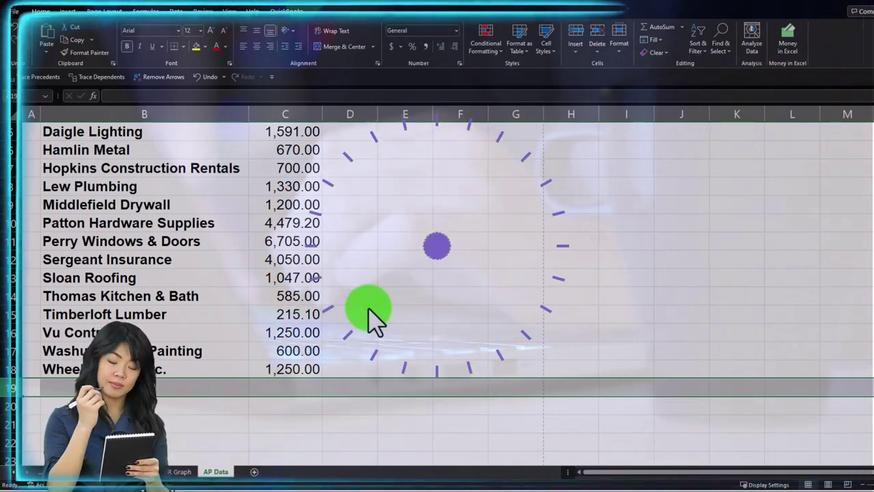
click(368, 314)
- Delete the date header row above the vendor list in the AP Data sheet
scroll(369, 309, up, 2)
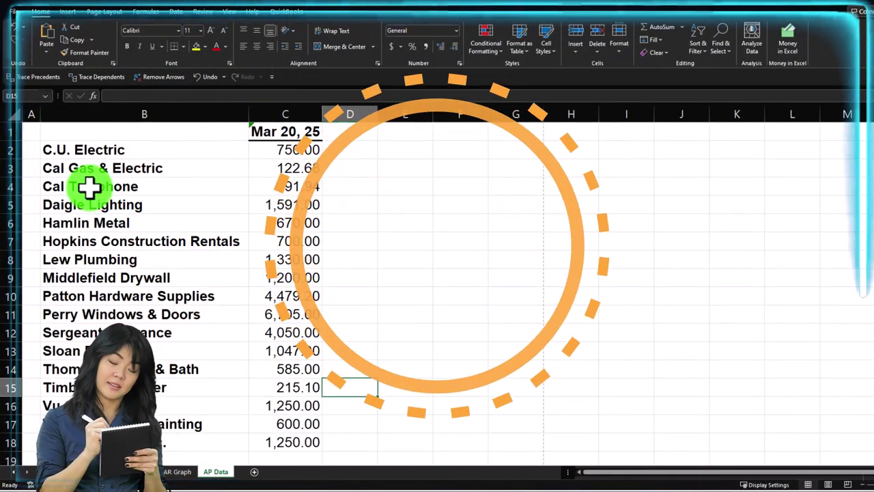
click(6, 130)
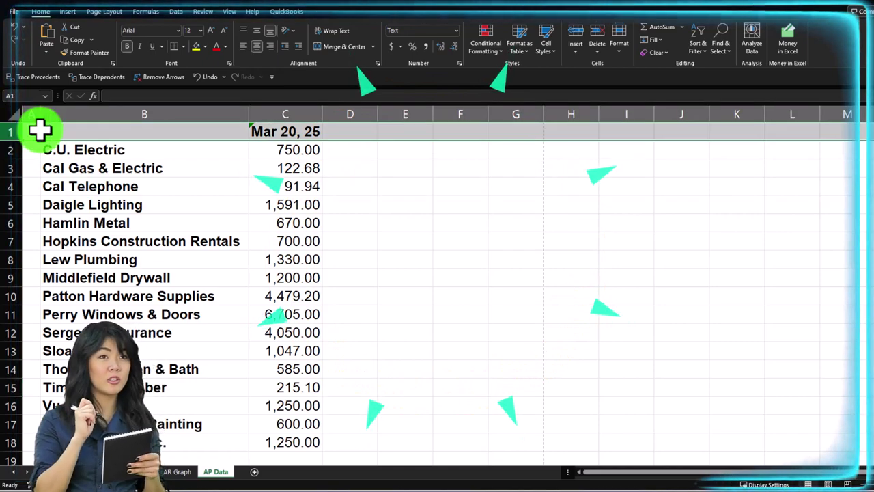
right_click(75, 133)
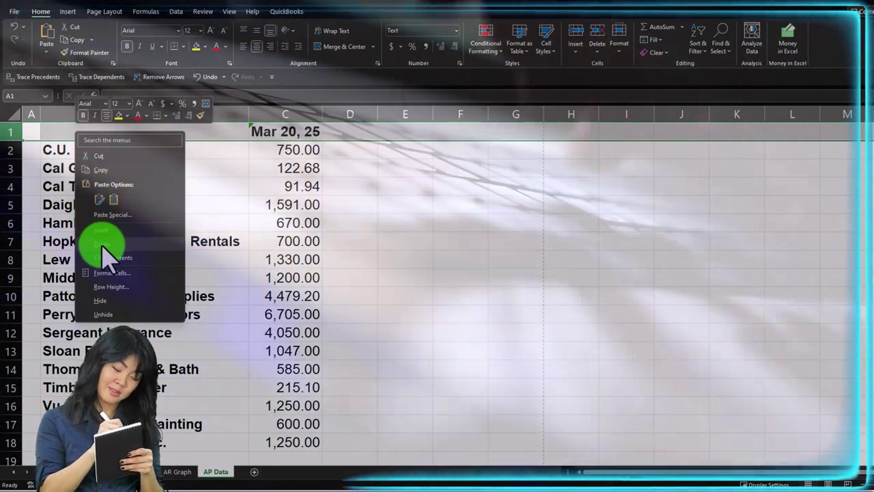
click(102, 244)
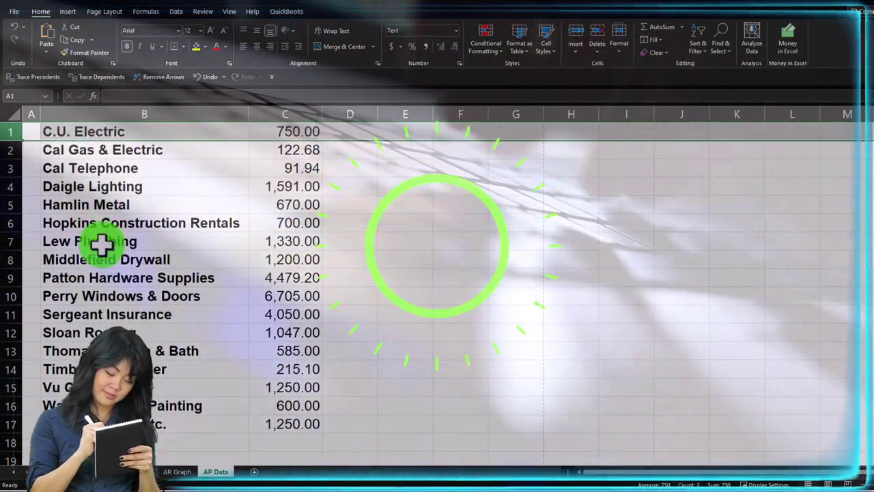
click(98, 243)
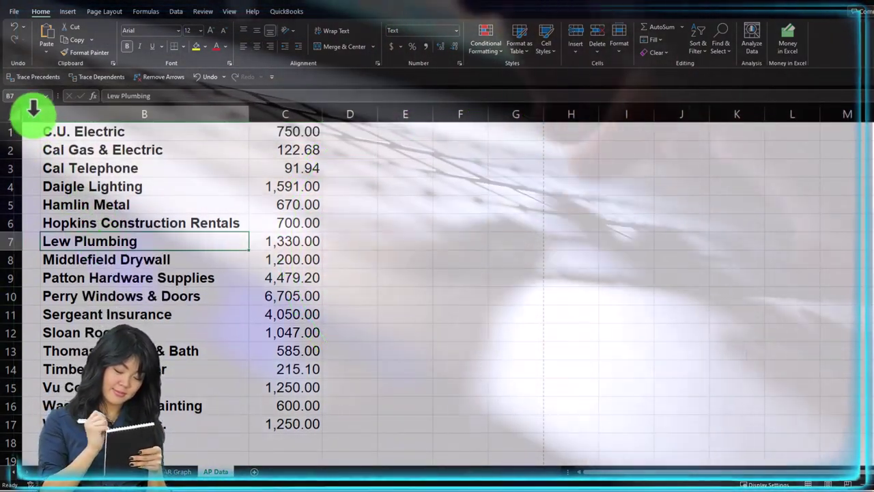
- Delete the empty column before the vendor names in the AP Data sheet
click(33, 126)
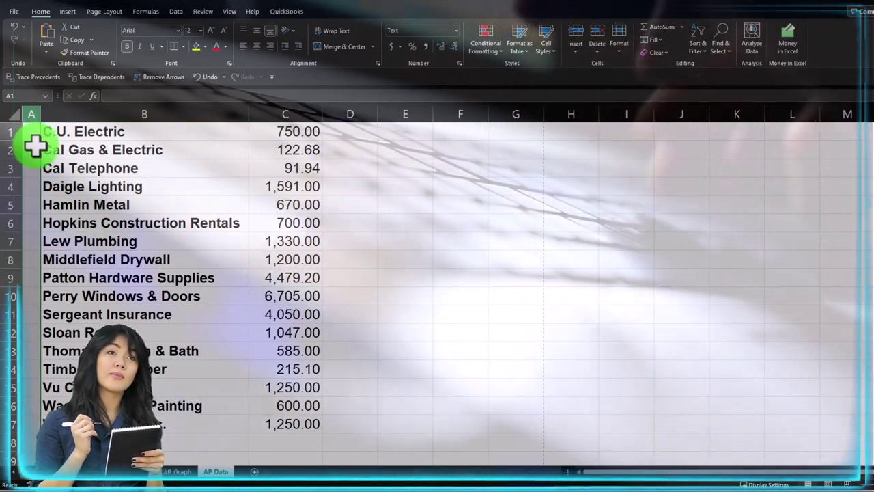
right_click(31, 115)
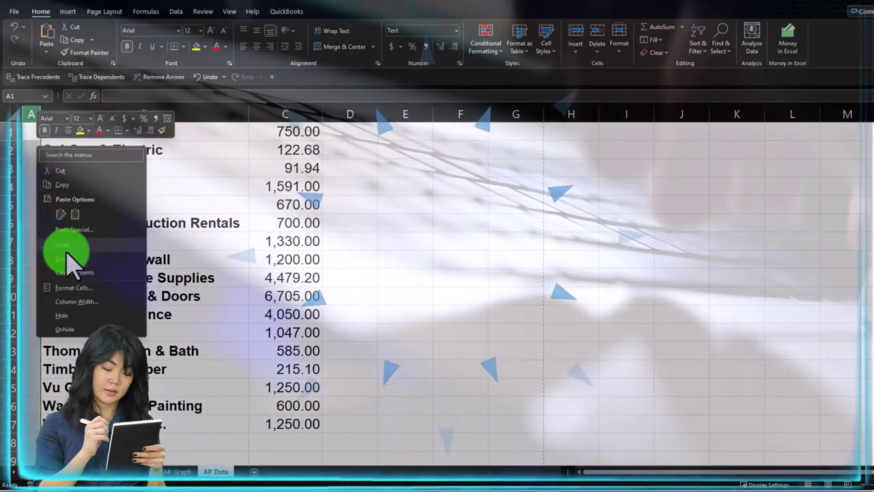
click(67, 259)
click(260, 198)
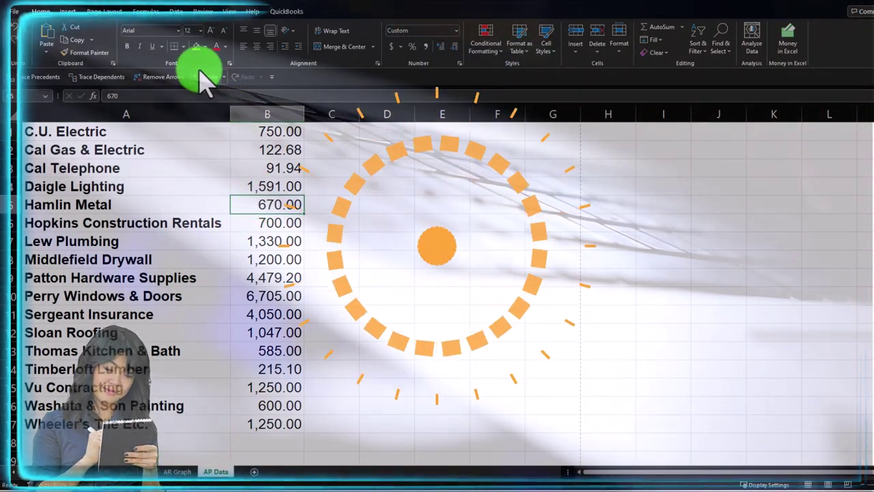
- Copy the formatting of the empty cell E3 onto the whole AP Data sheet with Format Painter
click(146, 148)
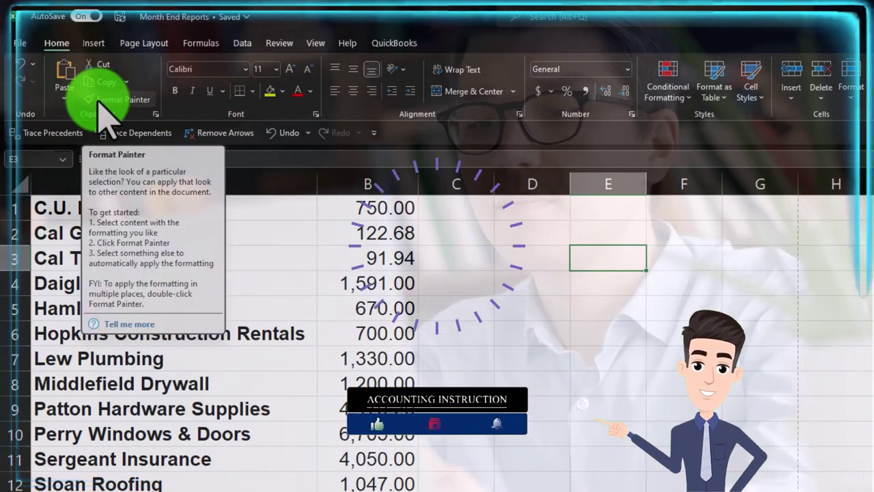
click(101, 102)
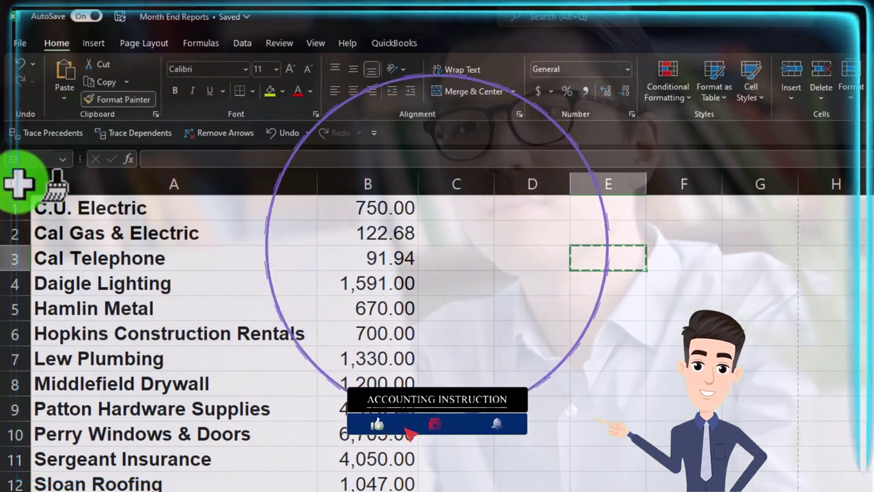
click(18, 182)
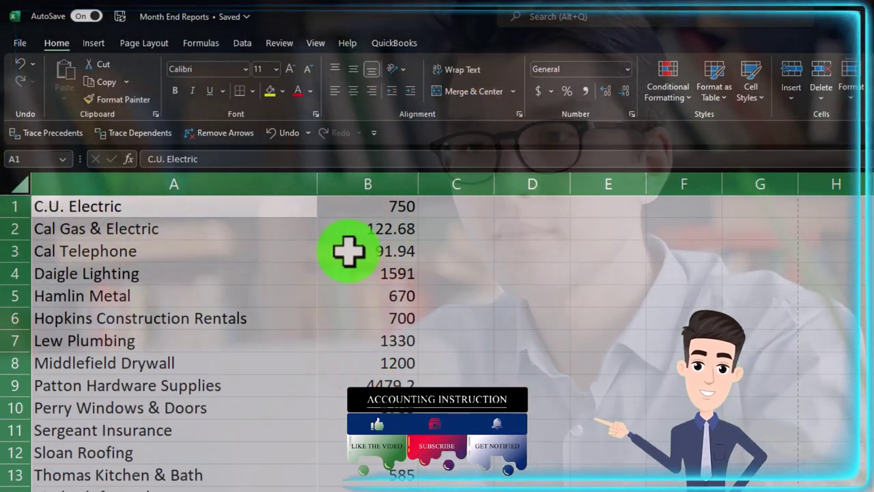
- Format the whole sheet as Currency with 0 decimal places, no symbol and negative numbers in red parentheses
right_click(349, 253)
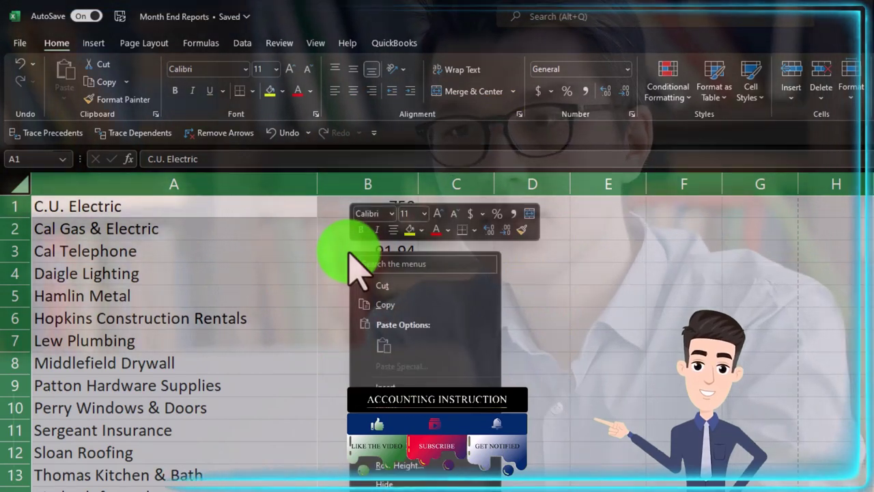
click(388, 456)
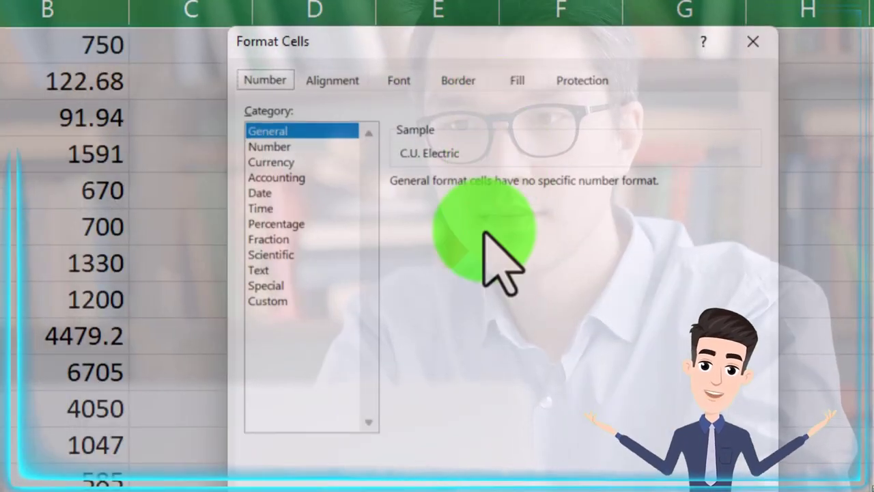
click(304, 162)
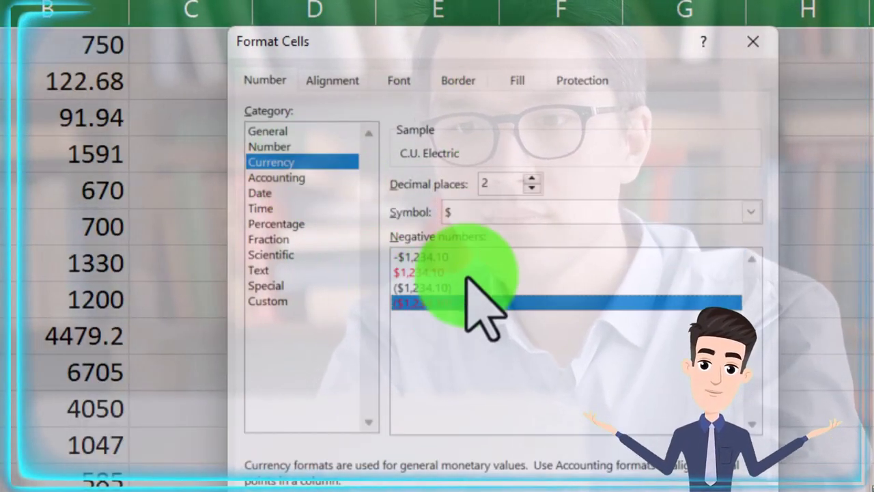
click(497, 217)
click(504, 248)
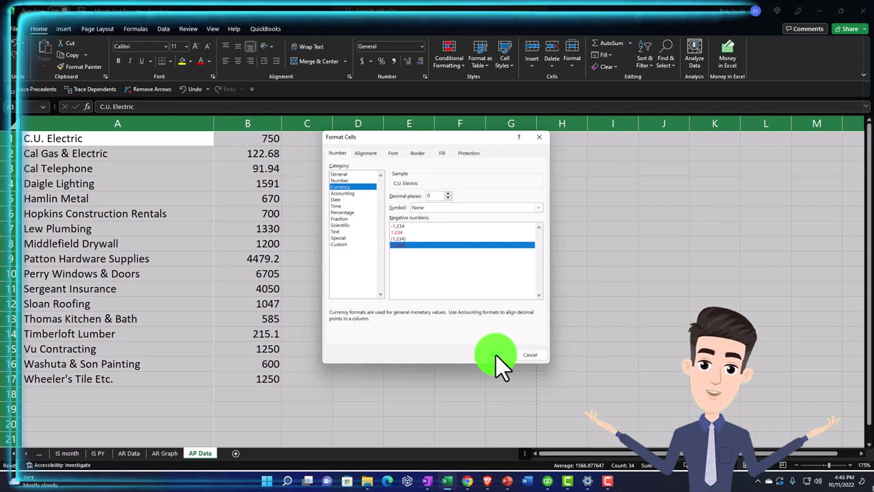
click(496, 356)
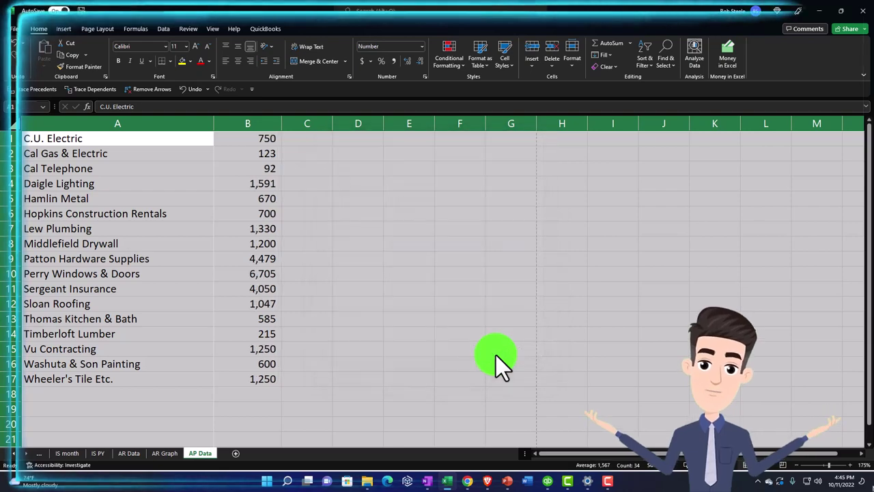
- Narrow column A so that it fits the vendor names more closely
click(385, 304)
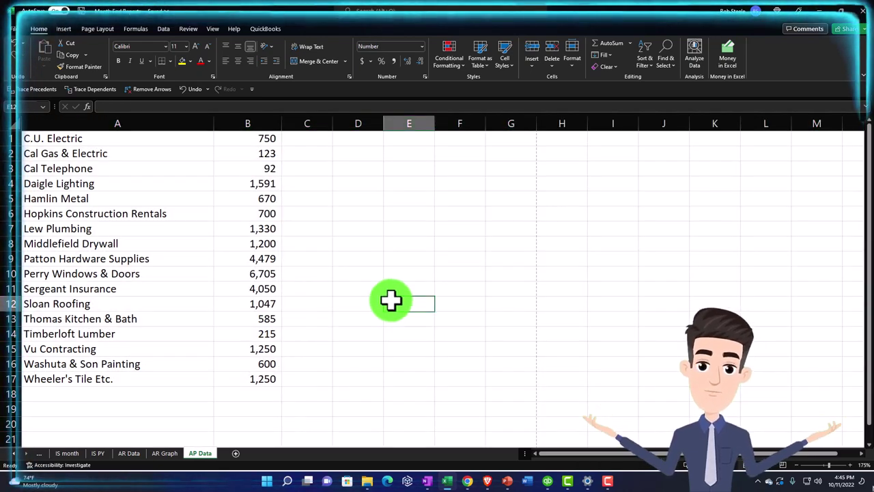
scroll(367, 314, up, 2)
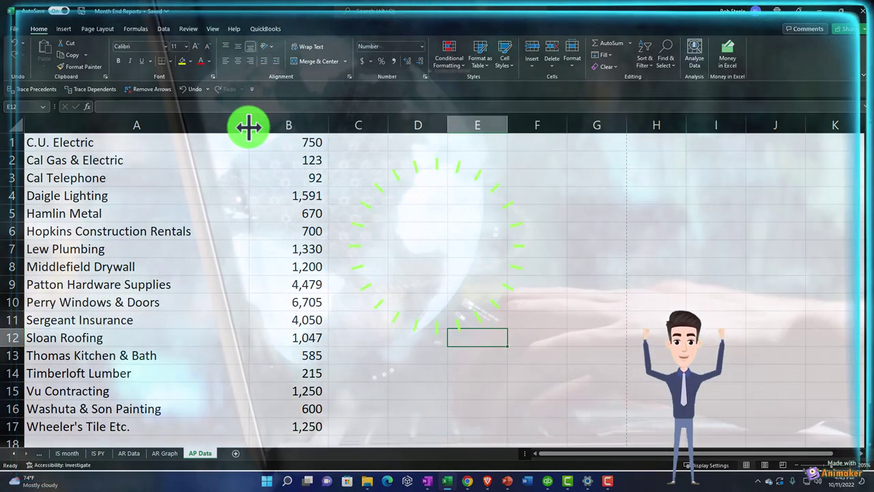
drag(249, 128, 209, 127)
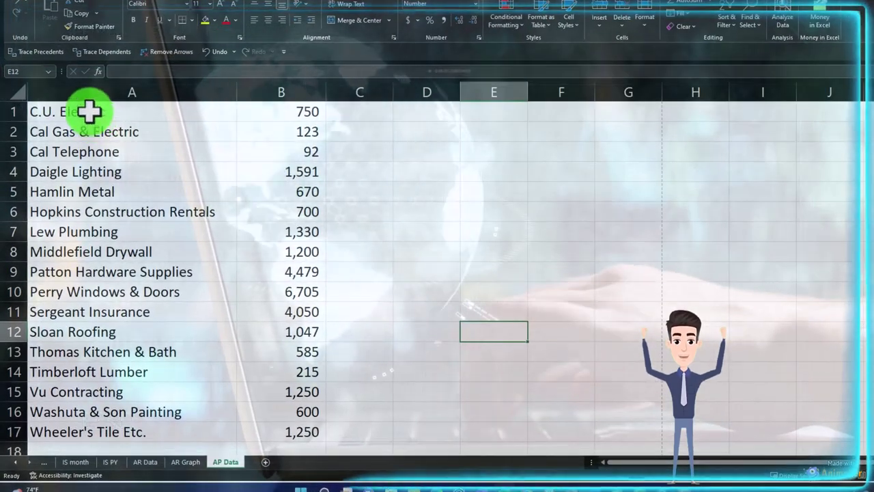
- Convert the vendor list in A1:B17 into a table, leaving the option for existing headers off
drag(104, 125, 283, 425)
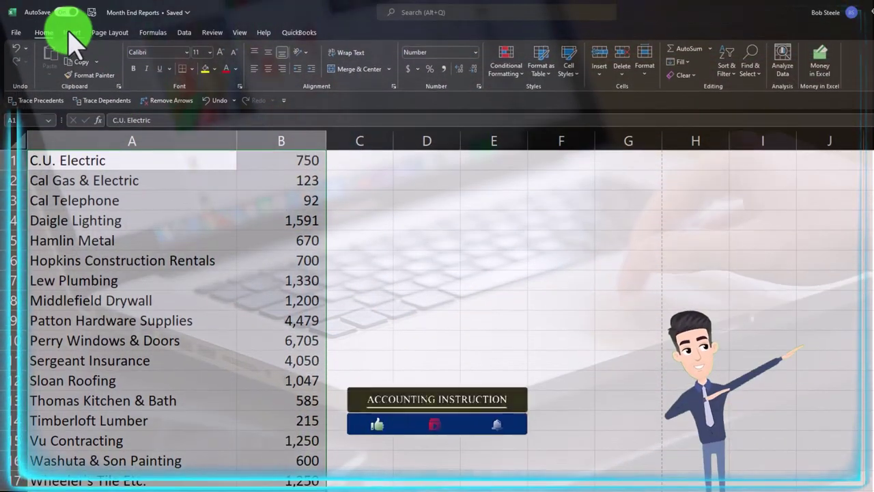
click(72, 35)
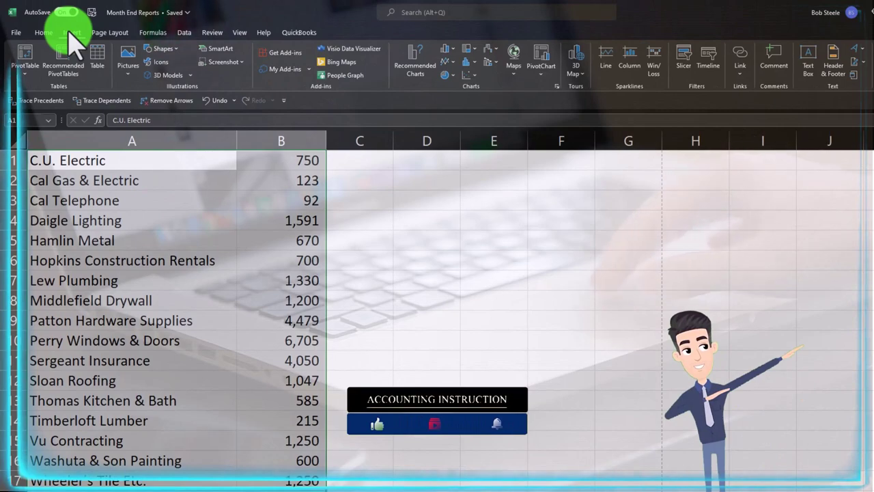
click(96, 58)
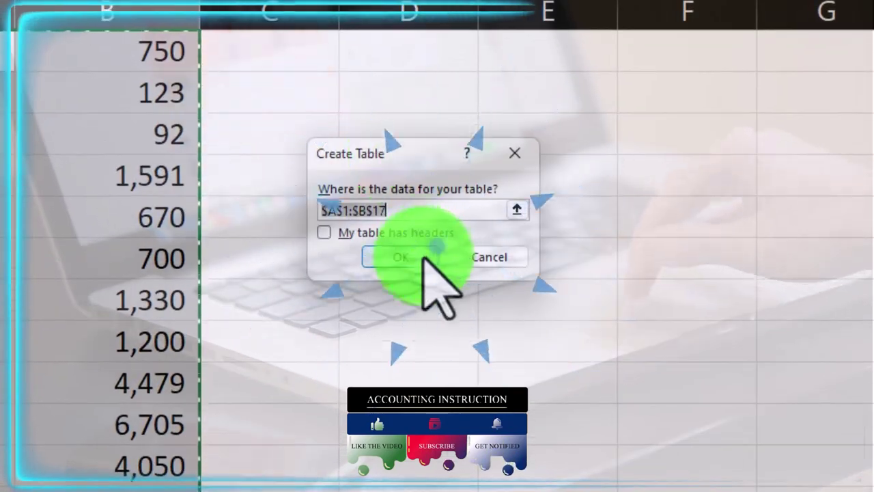
click(425, 259)
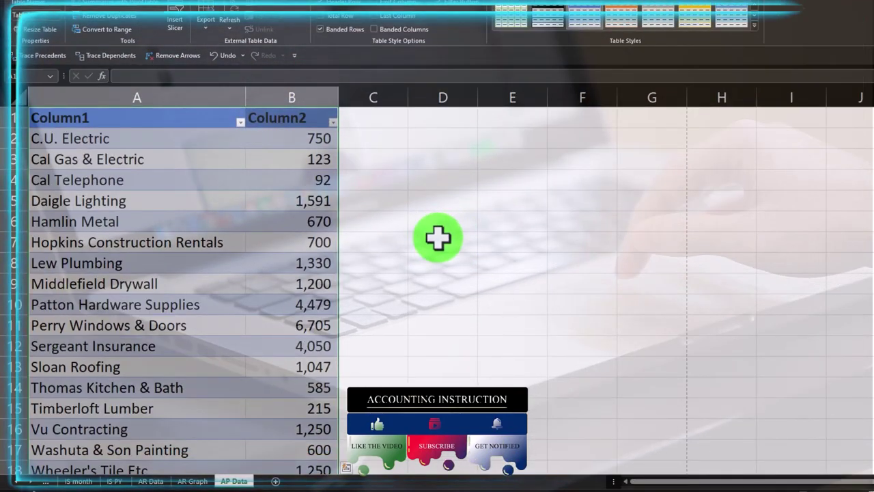
- Sort the vendor table by the balances in Column2 from largest to smallest
click(320, 222)
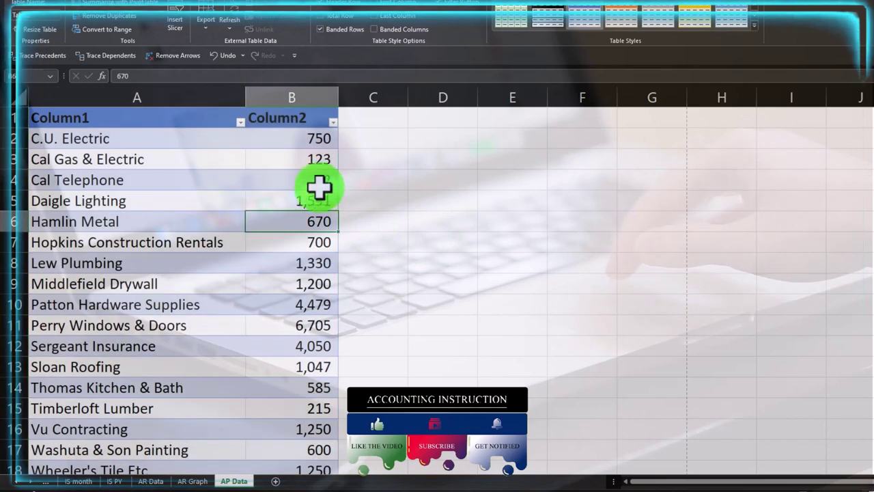
click(334, 123)
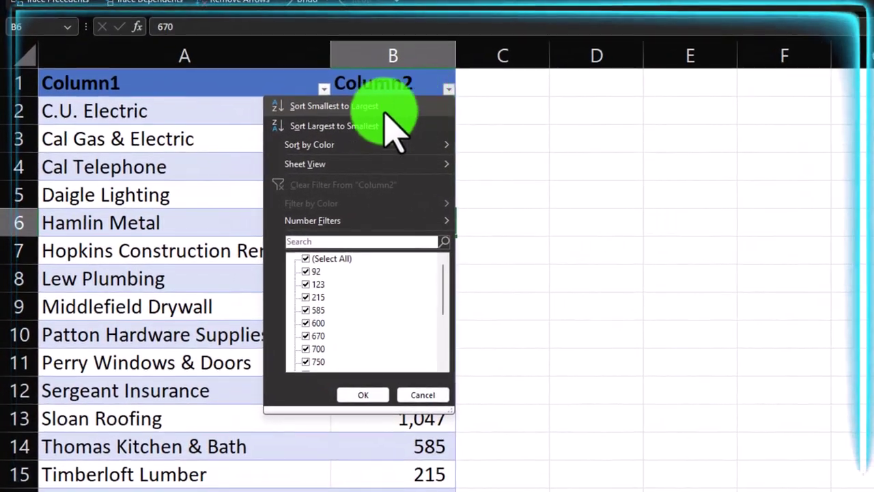
click(348, 128)
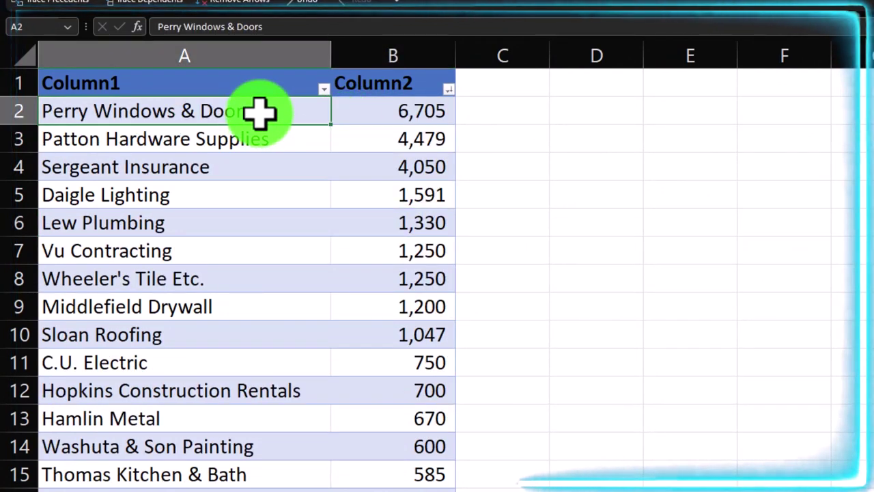
- Add a total row to the vendor balance table
key(Down)
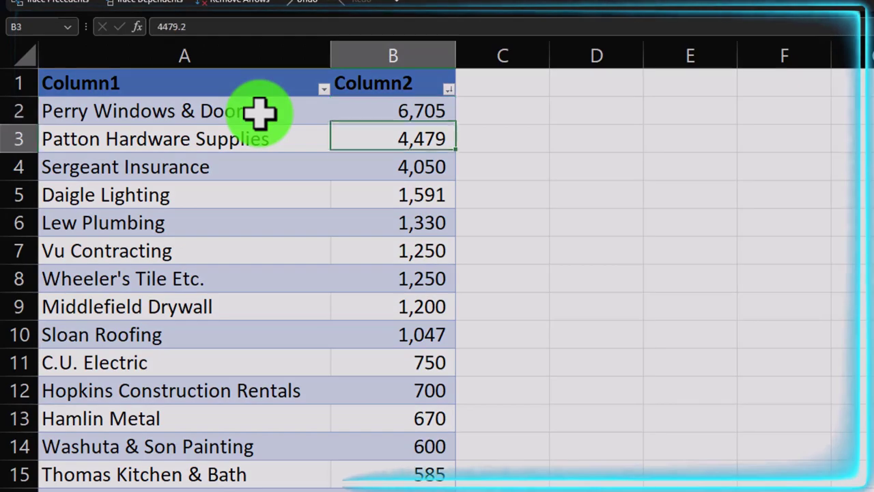
key(Down)
key(Down)
key(Down)
key(Down)
key(Down)
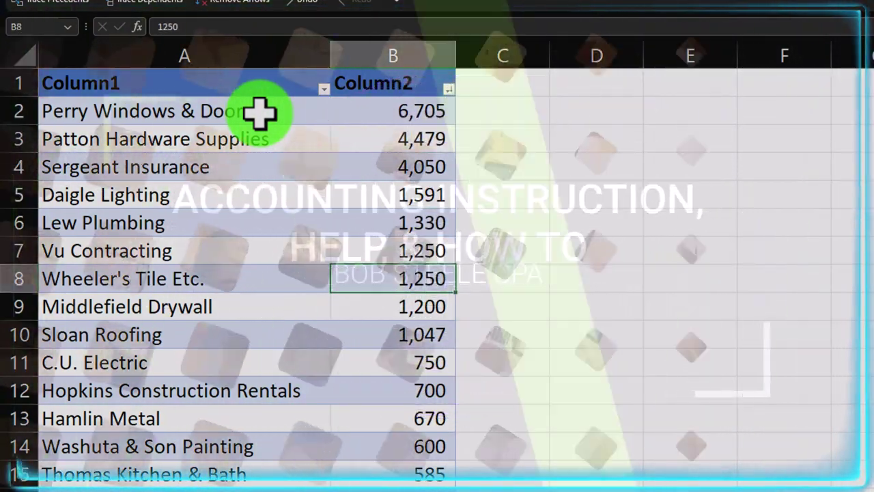
scroll(191, 240, down, 2)
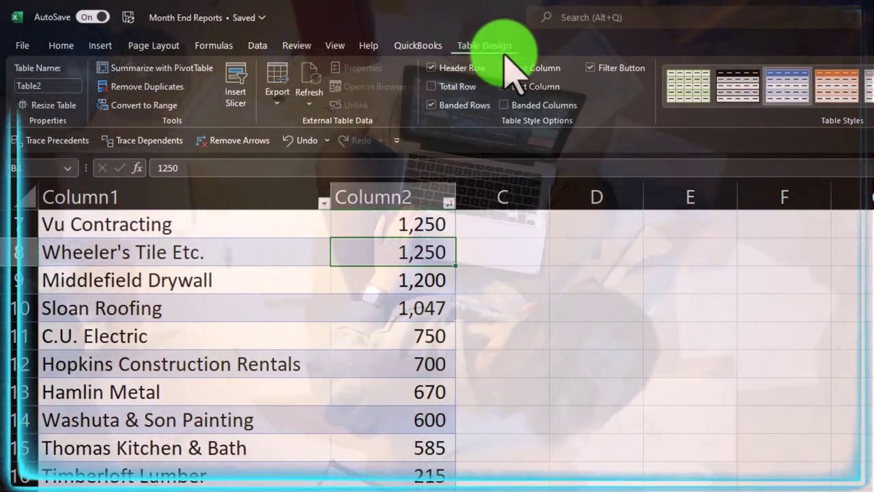
click(432, 82)
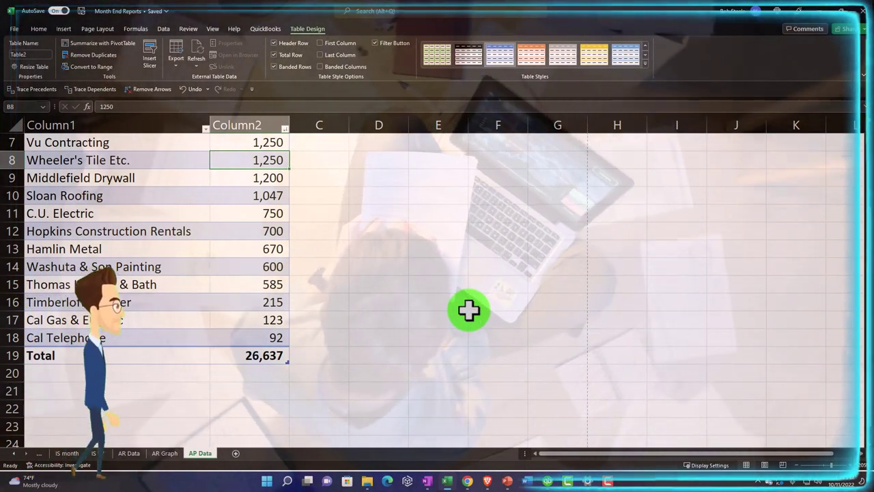
scroll(469, 310, up, 2)
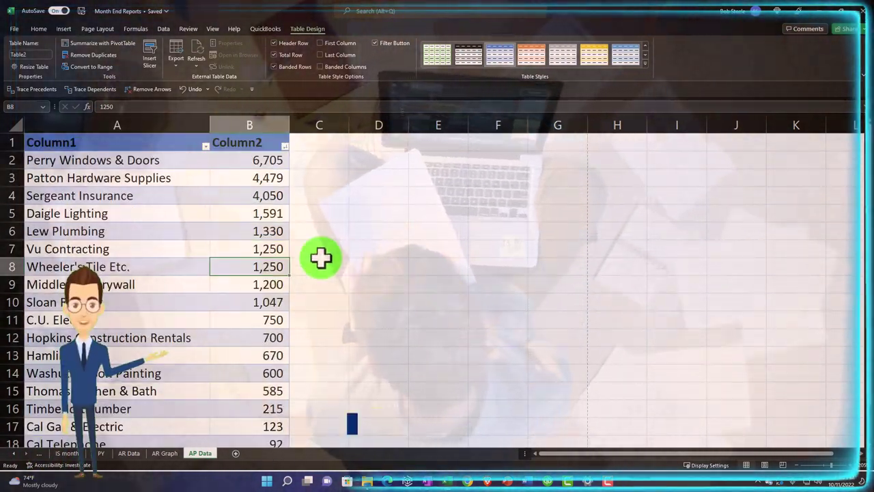
- Insert a 2-D pie chart from the vendor names and balances, leaving out the total row
drag(57, 162, 247, 409)
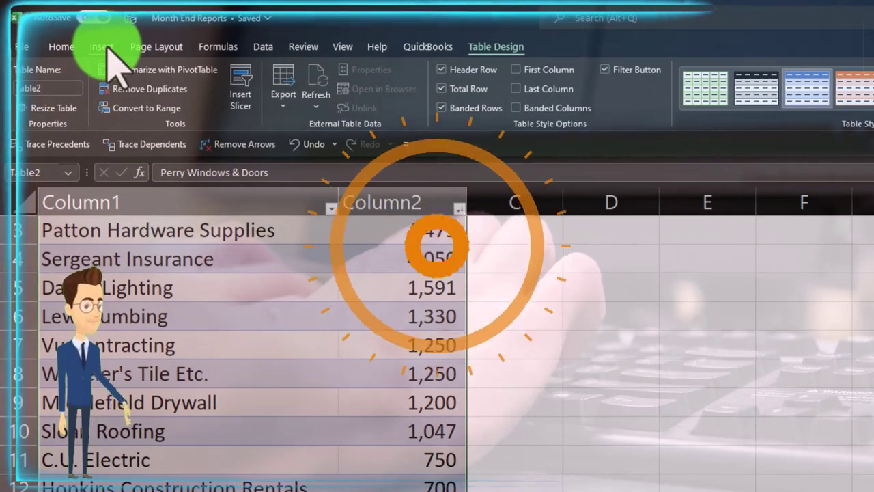
click(65, 29)
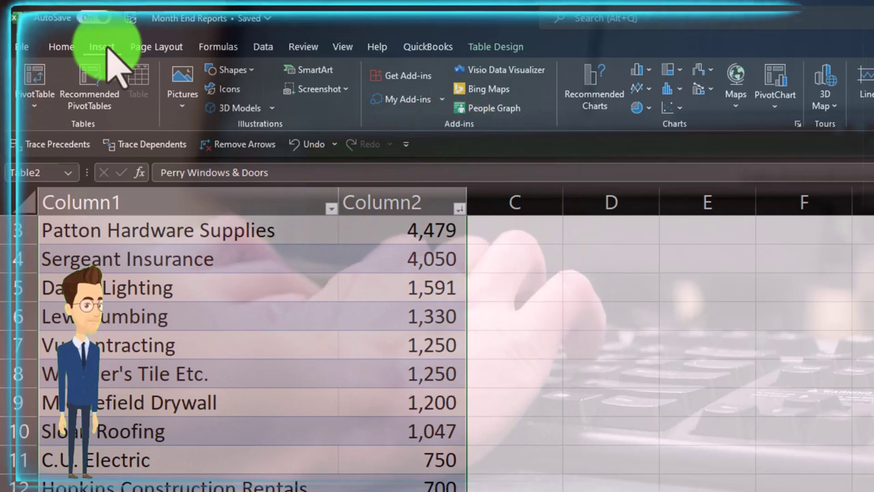
click(638, 108)
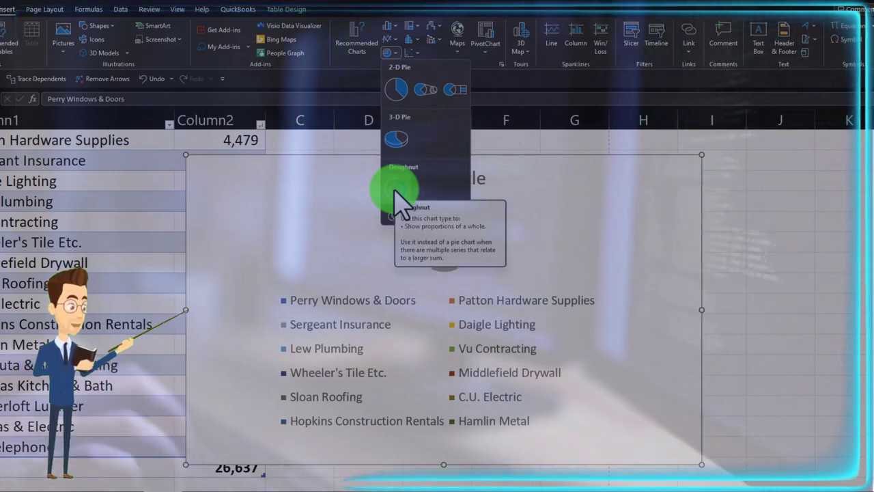
click(400, 104)
- Move the pie chart beside the vendor table and delete its chart title
drag(342, 205, 394, 199)
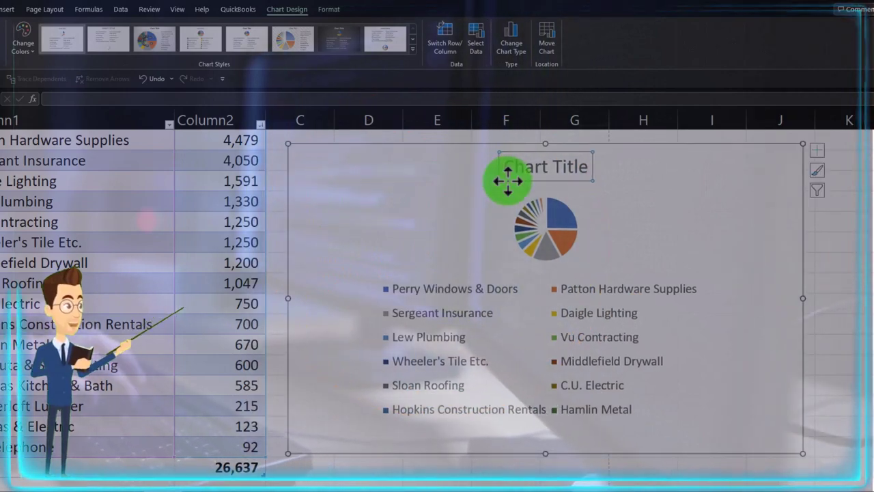
key(Delete)
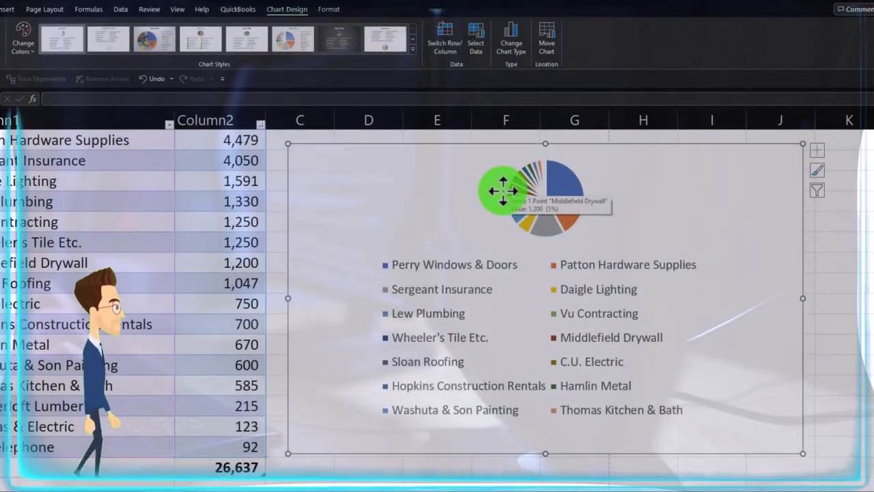
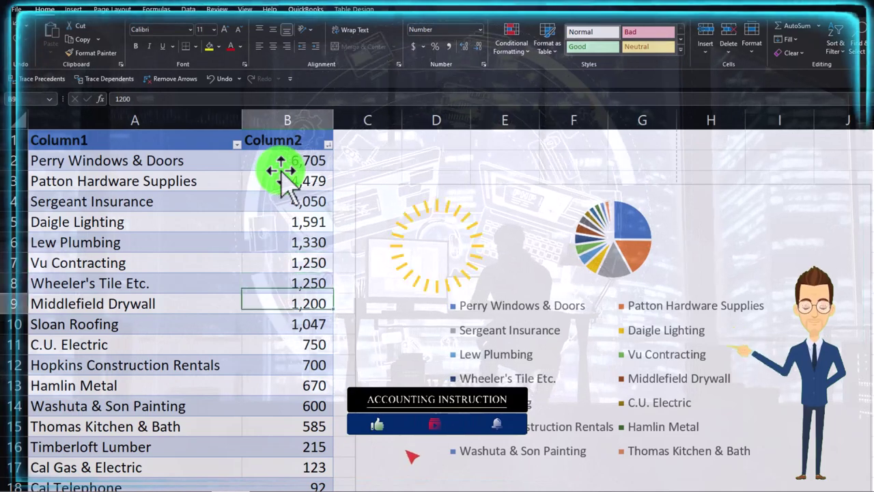
- Change the Hopkins Construction Rentals balance in cell B12 to 2985
key(Down)
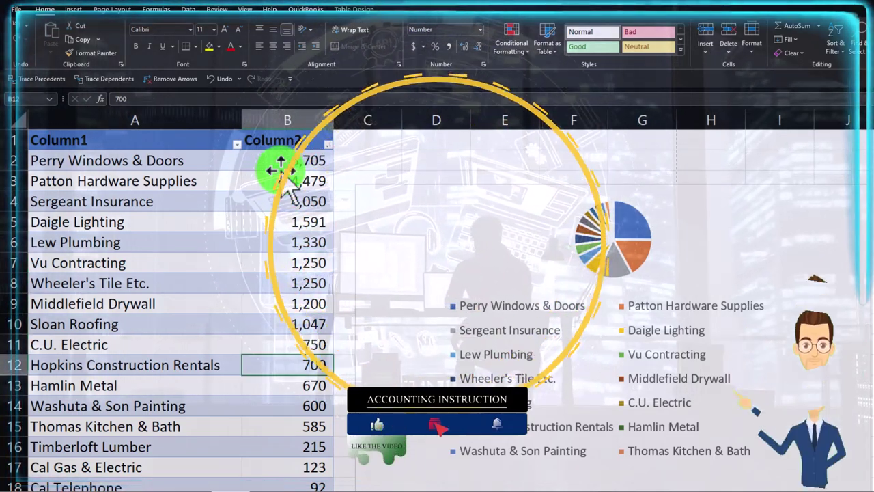
scroll(302, 286, down, 1)
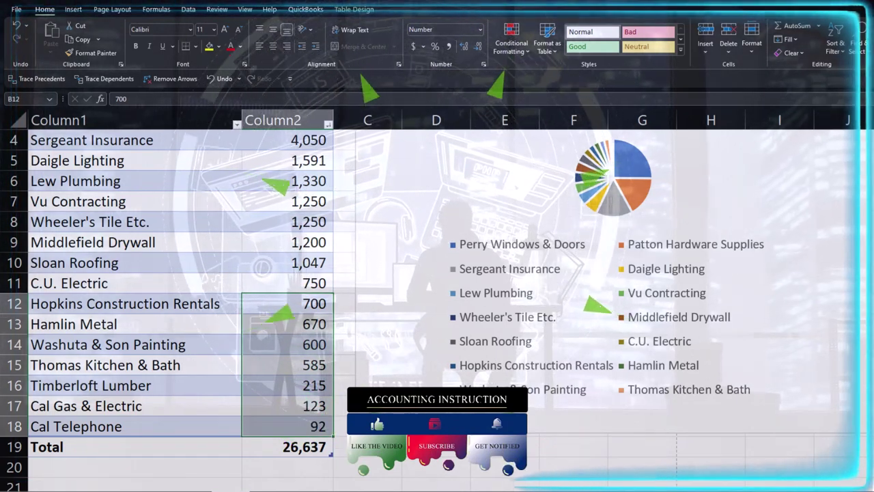
click(299, 303)
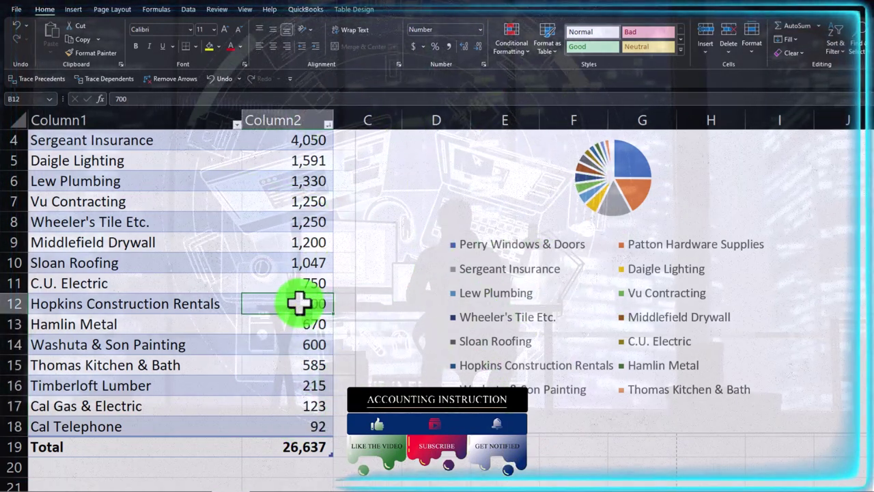
text(2985)
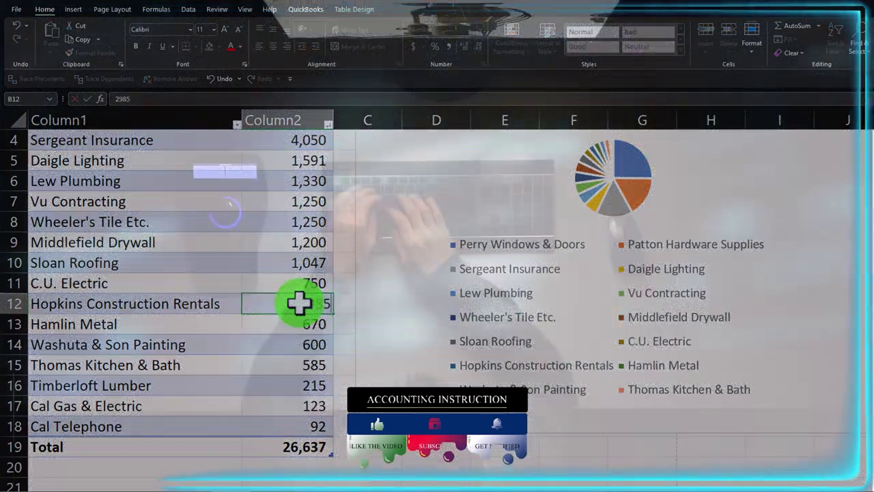
key(Return)
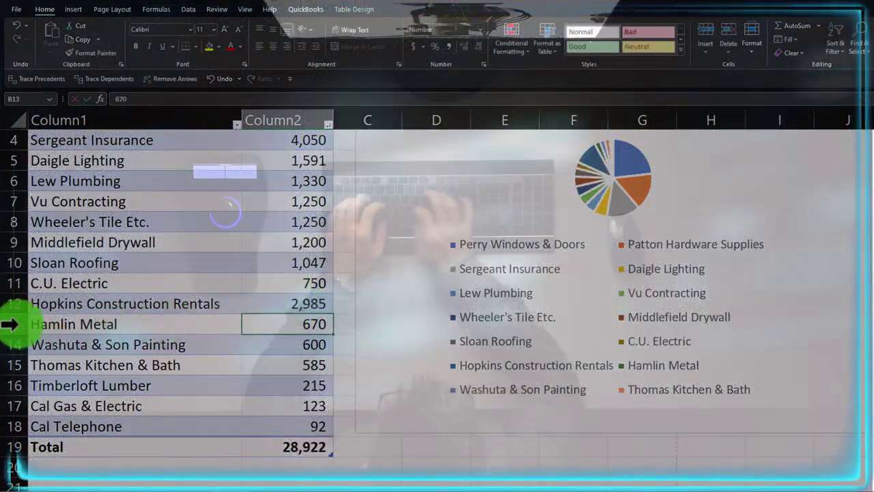
- Delete rows 13 to 18, from Hamlin Metal to Cal Telephone, and rename Hopkins Construction Rentals in cell A12 as Other
click(13, 325)
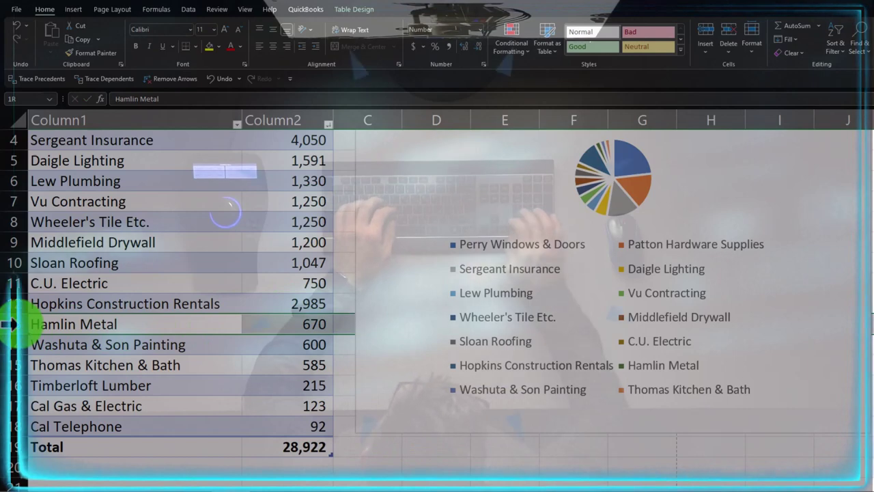
drag(14, 324, 19, 426)
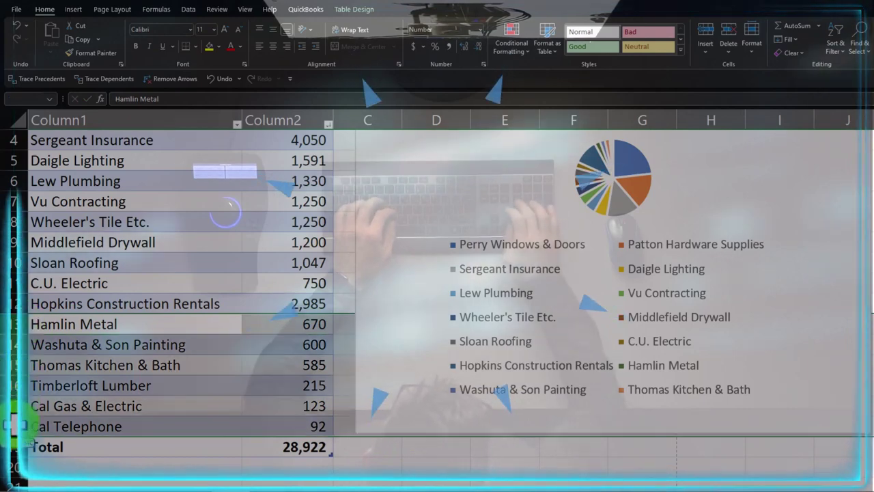
right_click(93, 403)
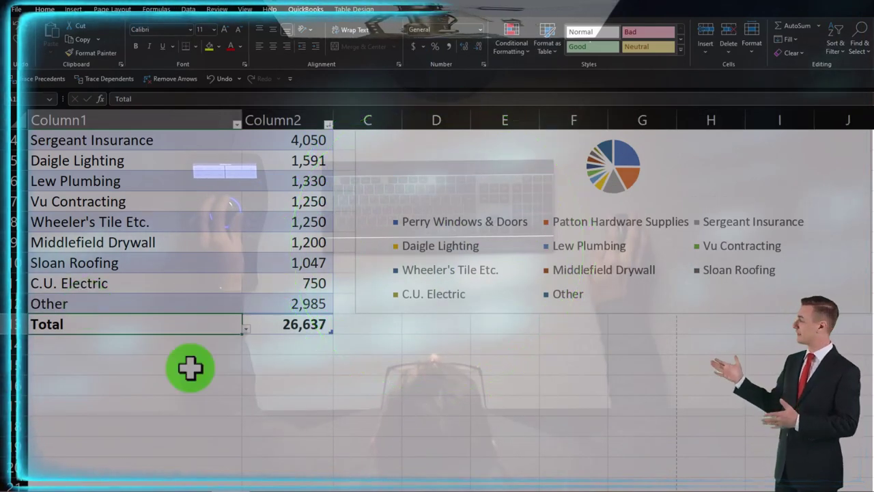
click(381, 401)
scroll(381, 401, up, 1)
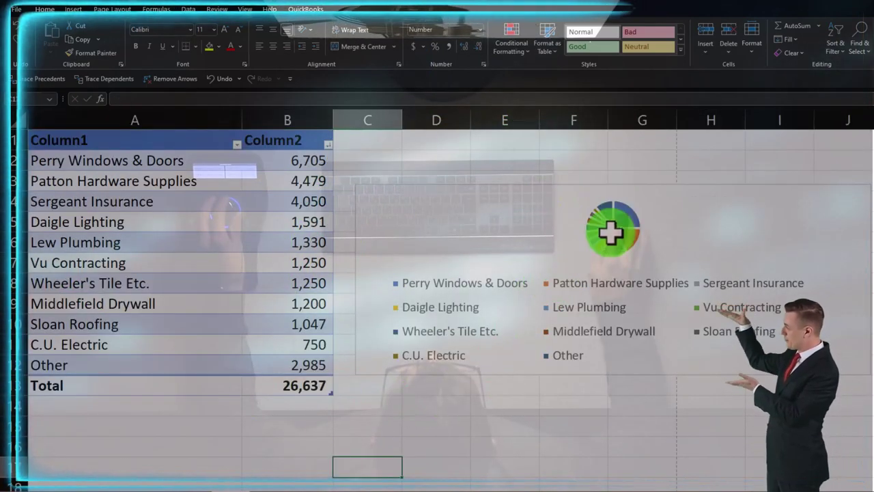
- Enlarge the pie chart vertically so that it spans from row 1 to just below row 13
click(579, 200)
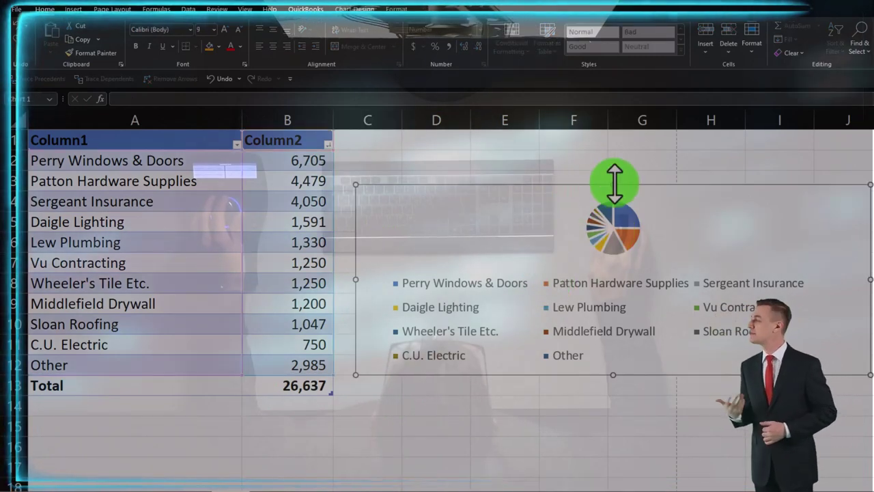
drag(614, 183, 612, 138)
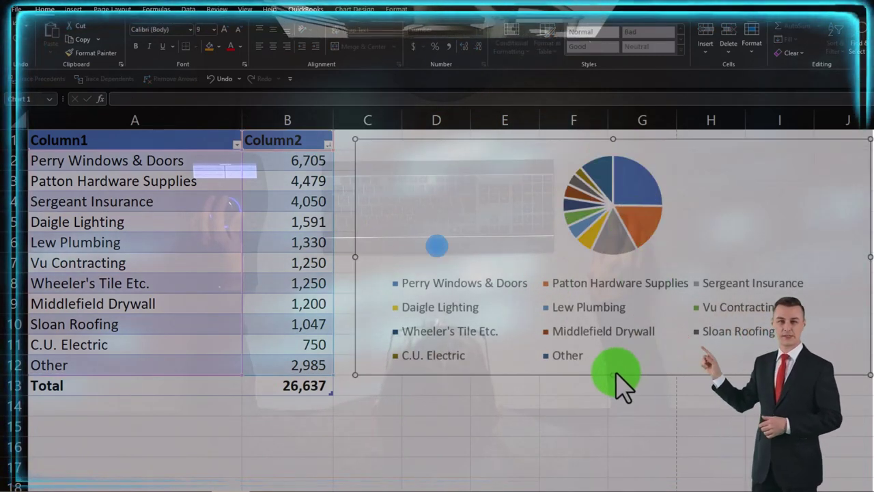
drag(617, 375, 614, 401)
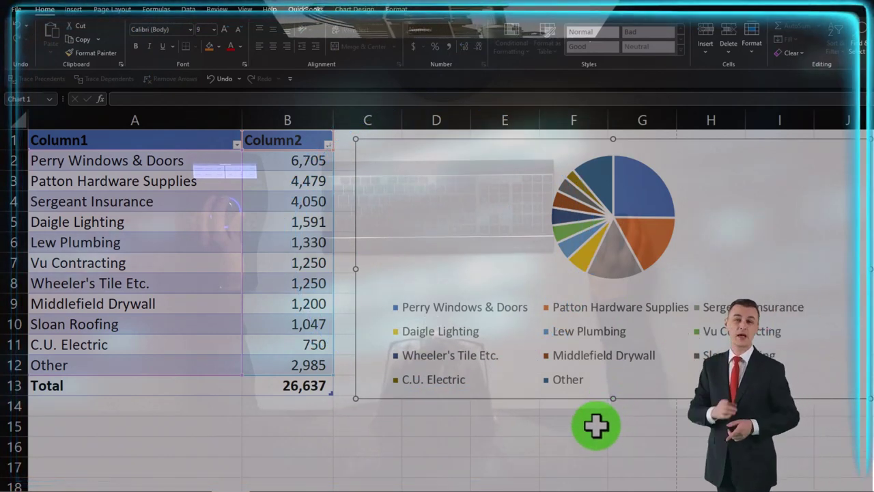
click(596, 426)
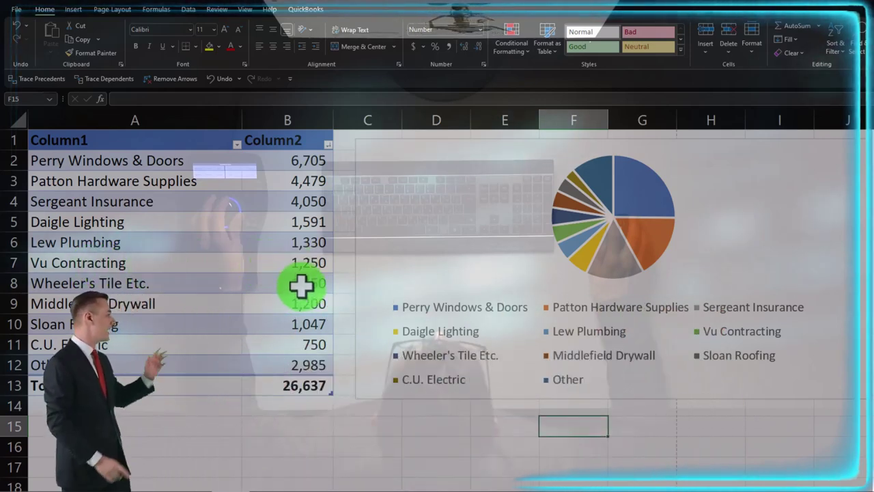
- Check the sum of the balances in B8:B12 and set the Wheeler's Tile Etc. balance in cell B8 to 7,232
drag(300, 285, 300, 356)
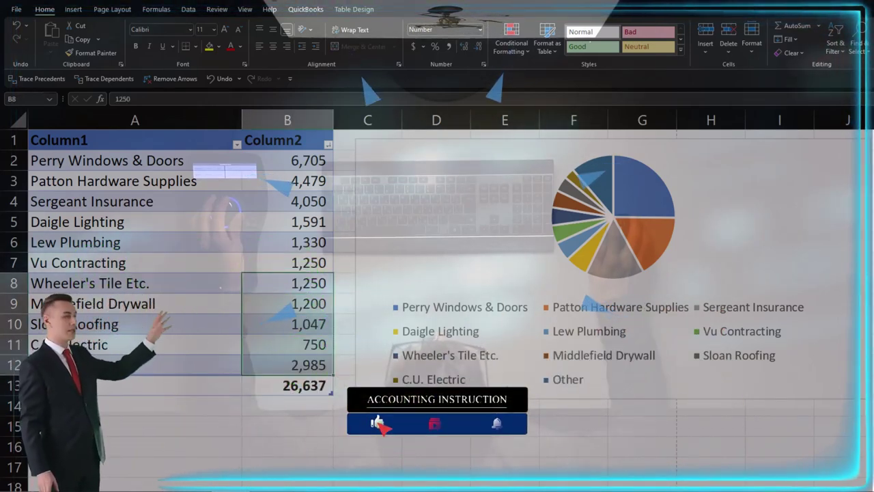
click(308, 288)
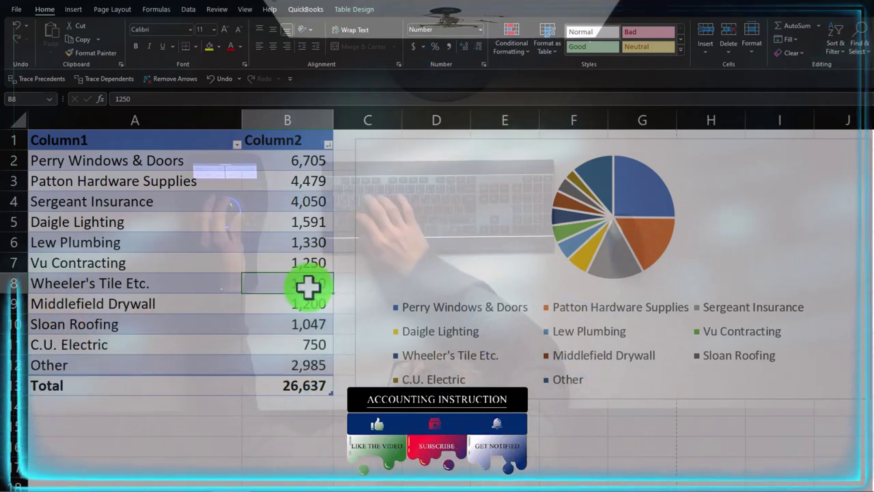
text(7,232)
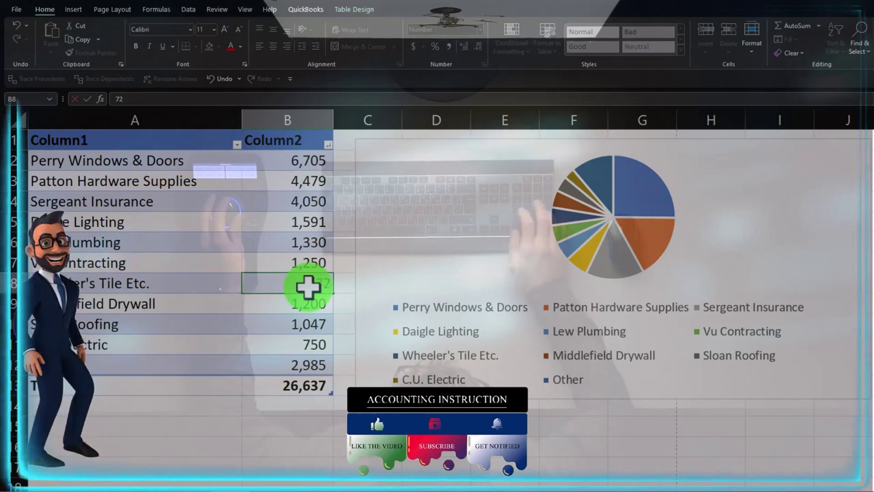
key(Return)
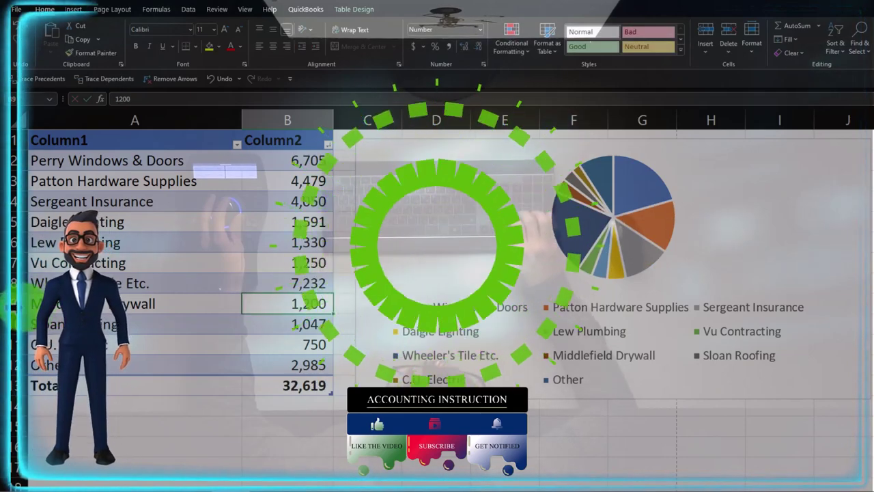
- Delete rows 9 to 12, from Middlefield Drywall to Other, and rename Wheeler's Tile Etc. in cell A8 as Other
click(140, 300)
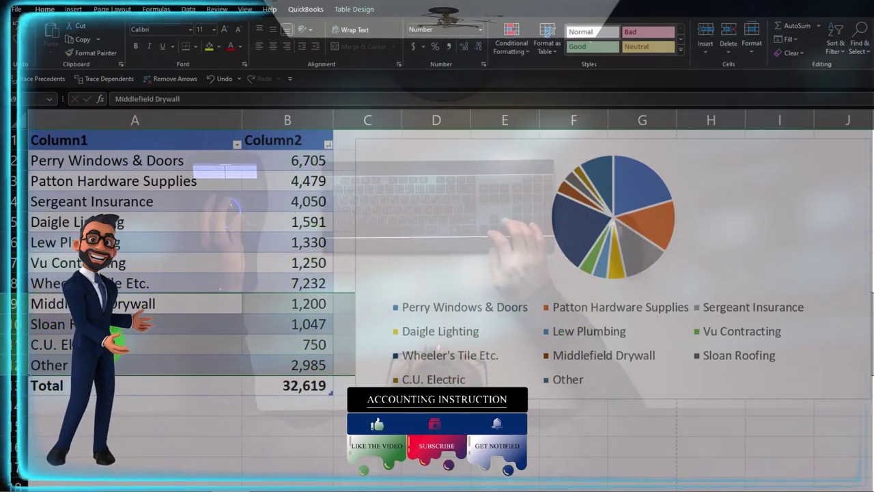
right_click(132, 300)
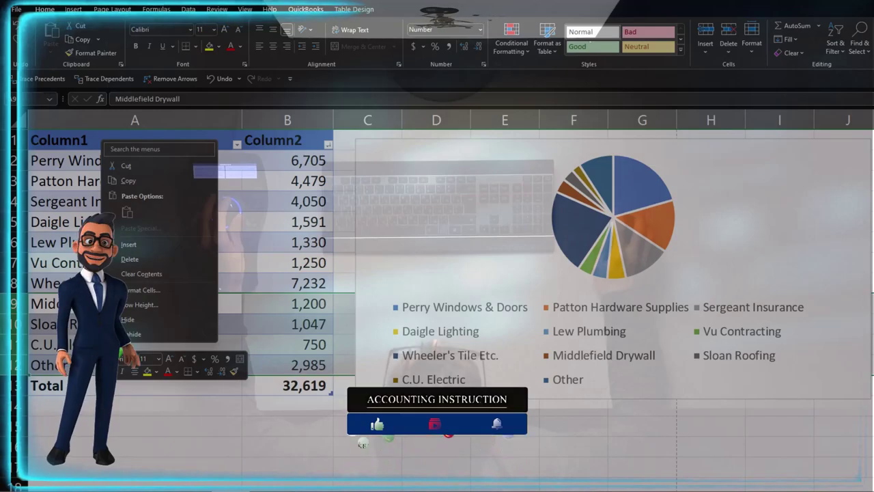
click(130, 260)
click(285, 304)
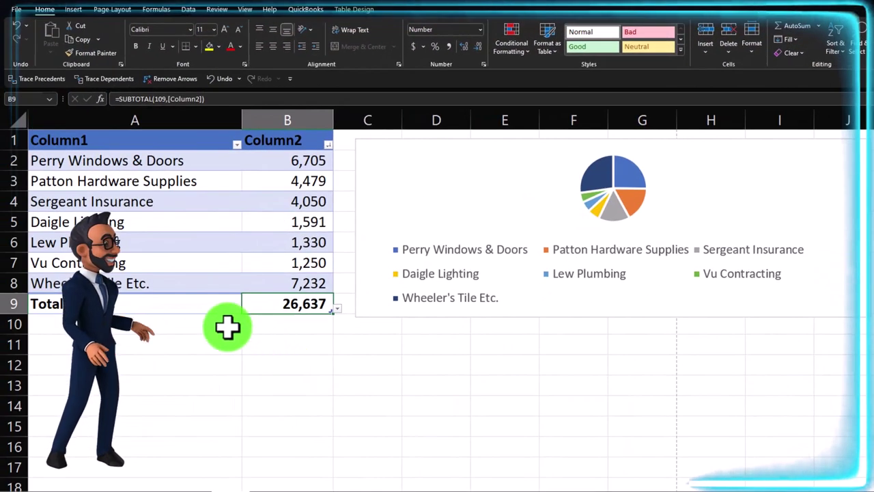
click(156, 281)
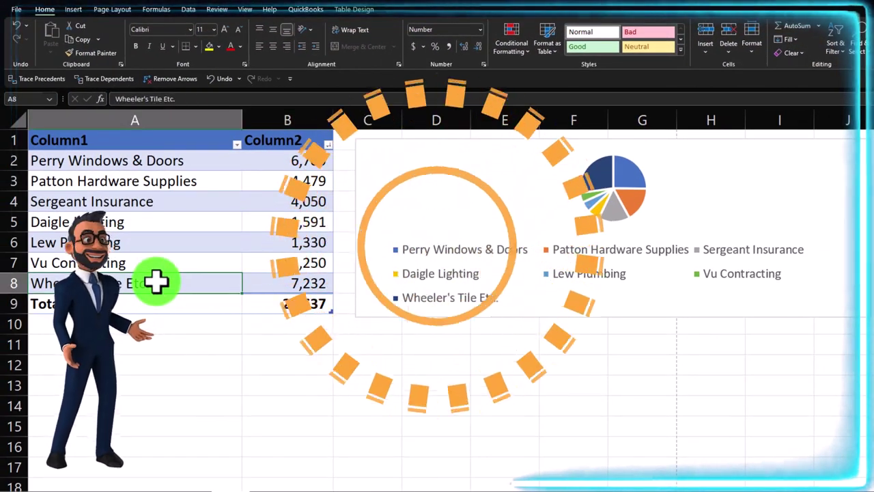
text(Other)
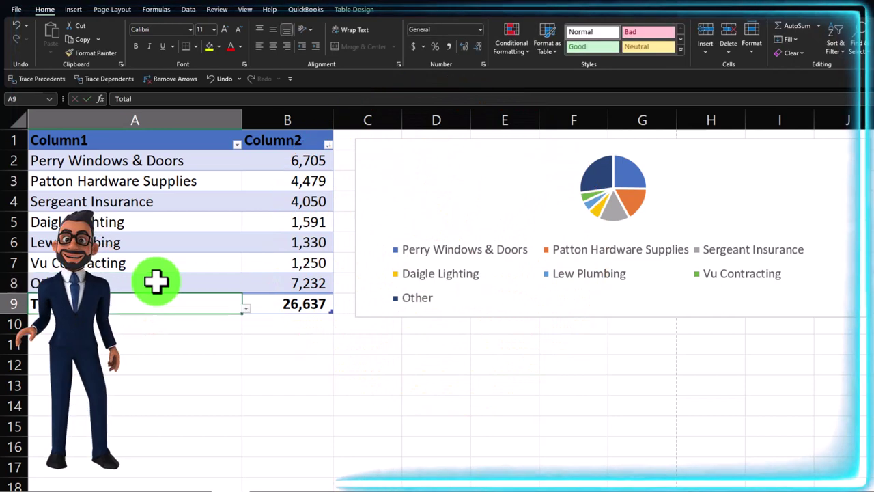
- Stretch the pie chart down to row 13 and apply a chart style with percentage labels inside the slices and the legend underneath
click(361, 234)
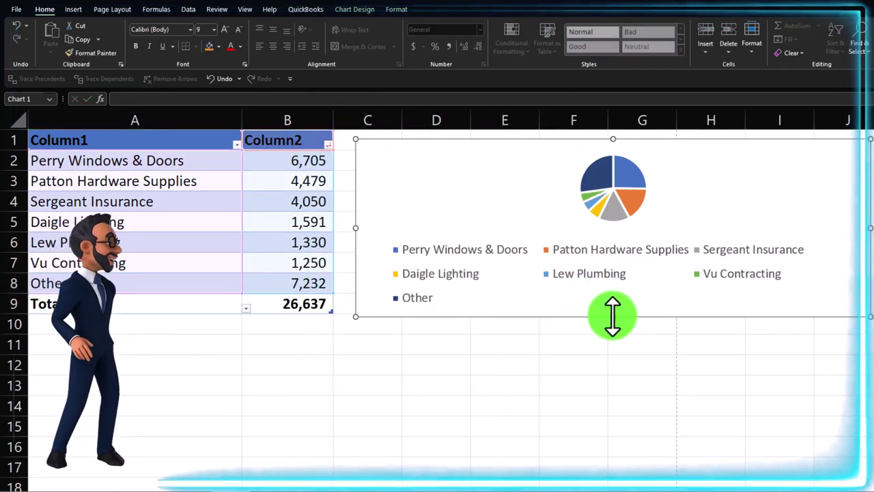
drag(613, 315, 613, 386)
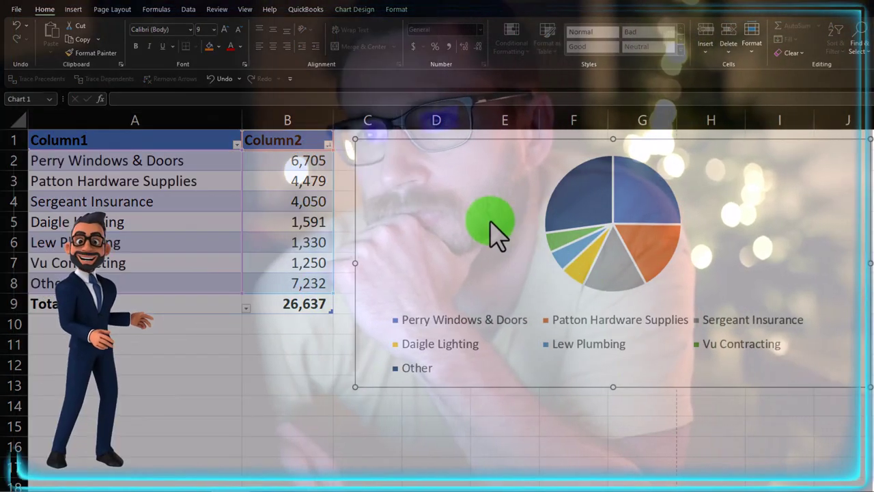
click(355, 10)
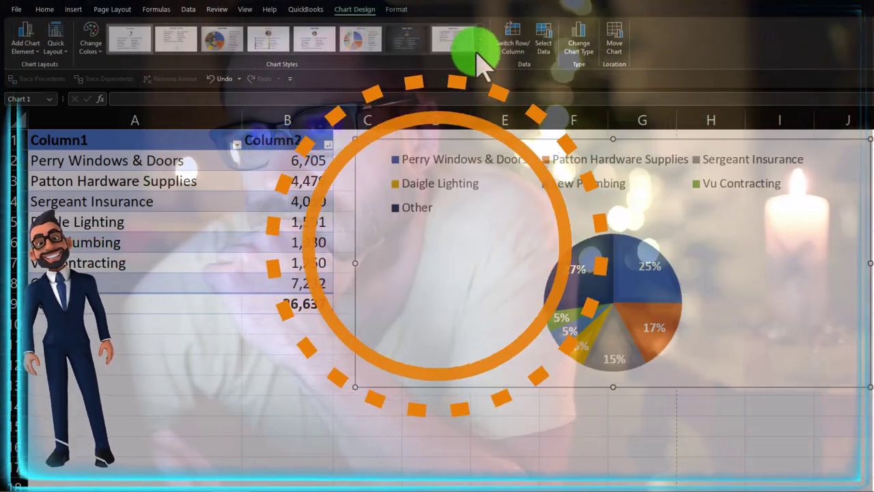
click(479, 63)
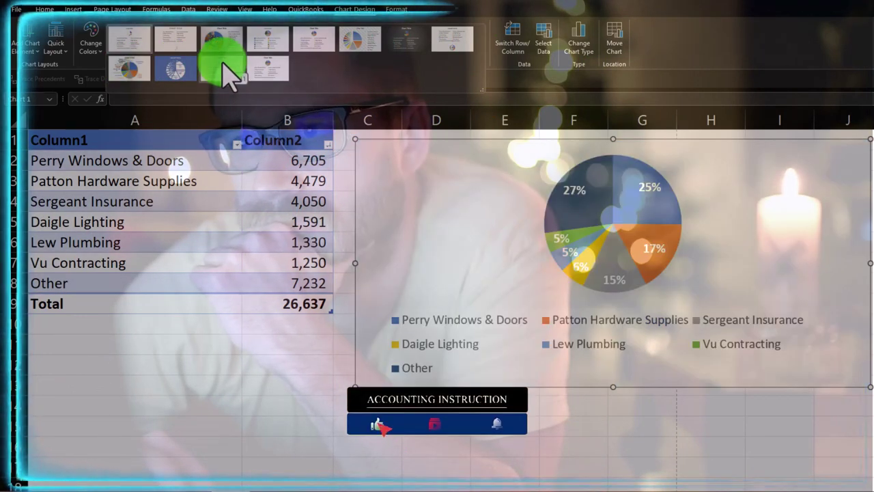
click(224, 63)
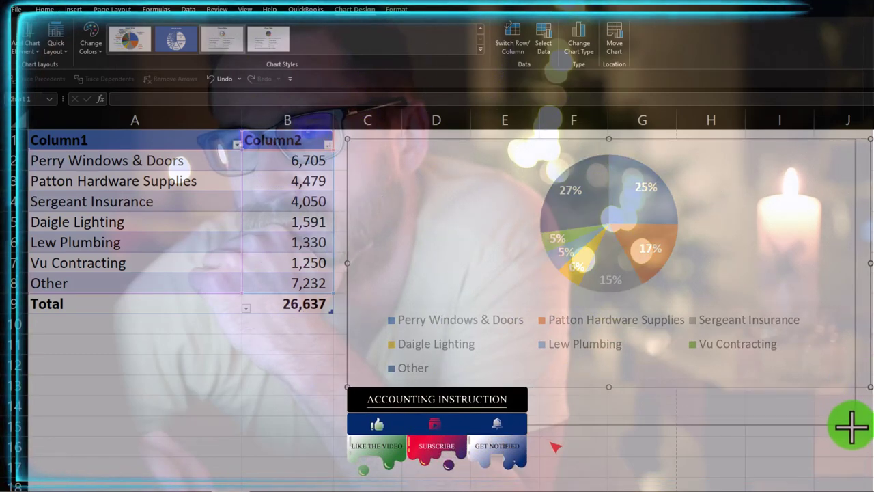
- Narrow the pie chart and extend it to row 15, and recolor it with the third Colorful palette
drag(825, 419, 826, 419)
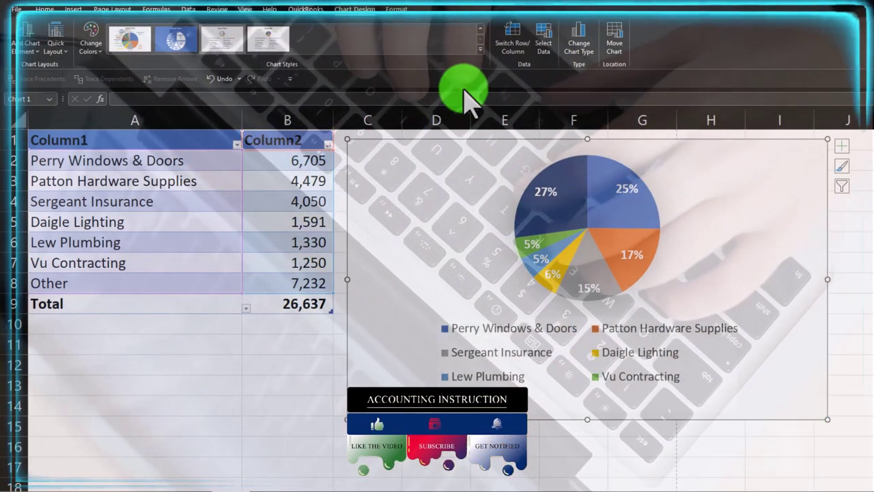
click(91, 39)
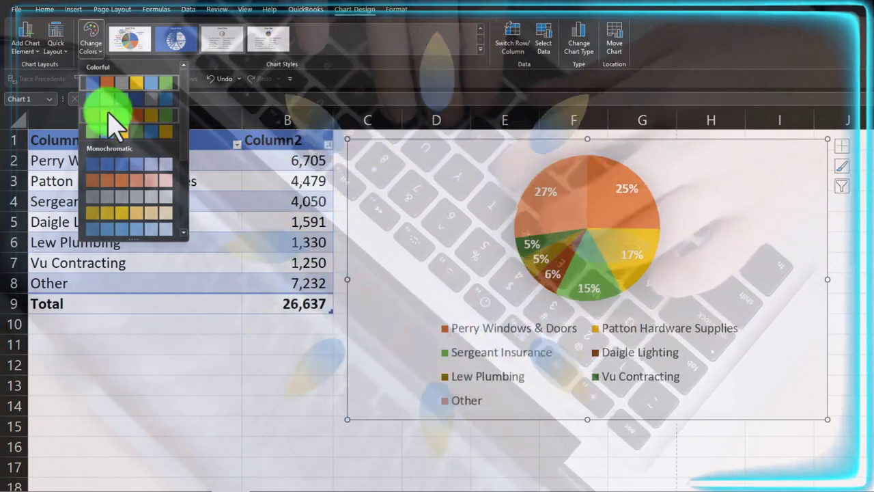
click(108, 113)
click(203, 361)
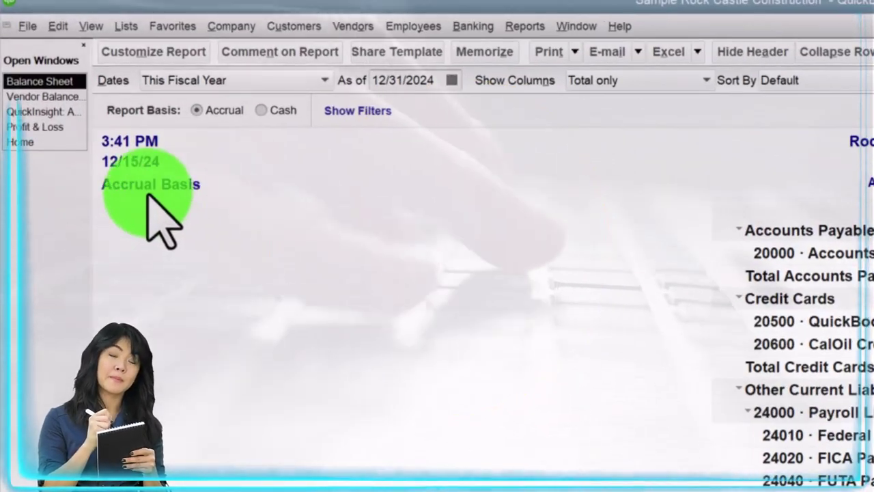
- Switch to QuickBooks, show the Accounts Payable graph by aging period and open a vendor payables report
click(39, 115)
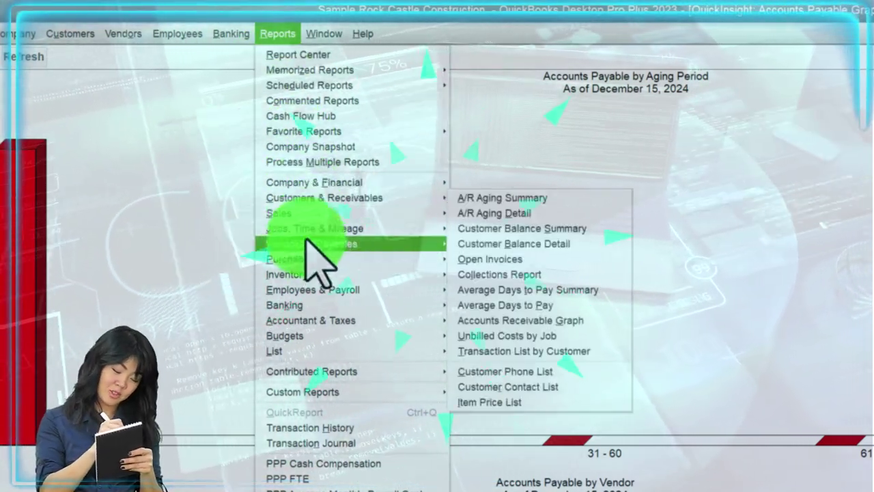
mouse_move(306, 244)
click(476, 246)
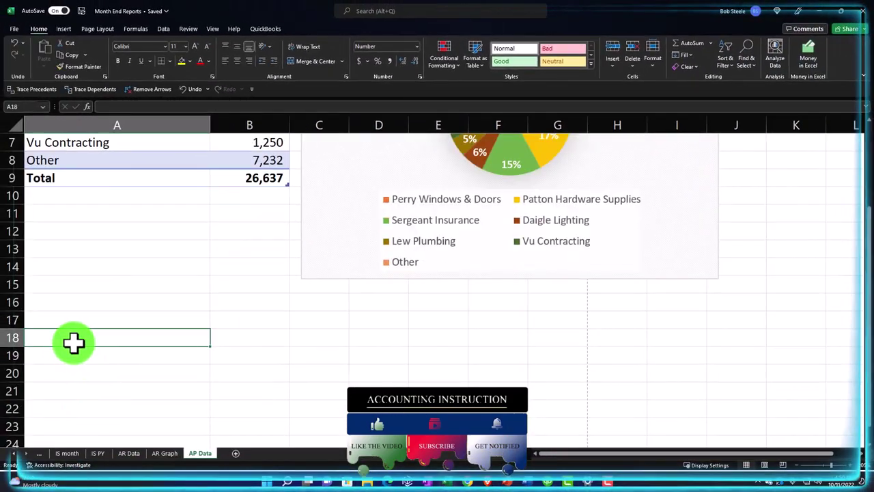
- In the AP Data sheet, enter the aging labels Current in cell A18 and 1-30, as text, in cell A19
text(')
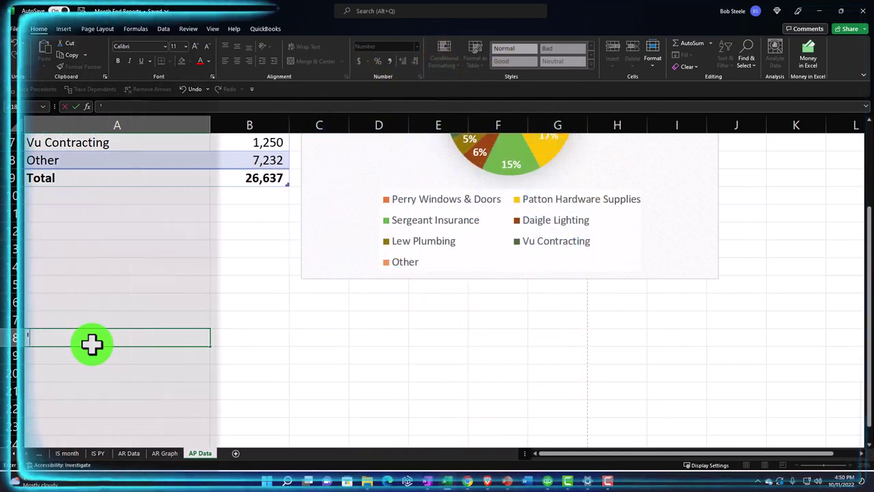
text(C)
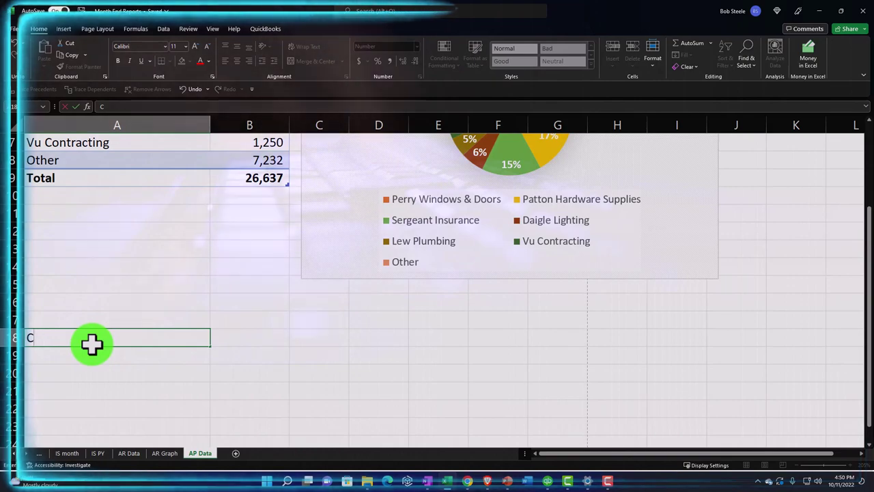
text(urrent)
key(Return)
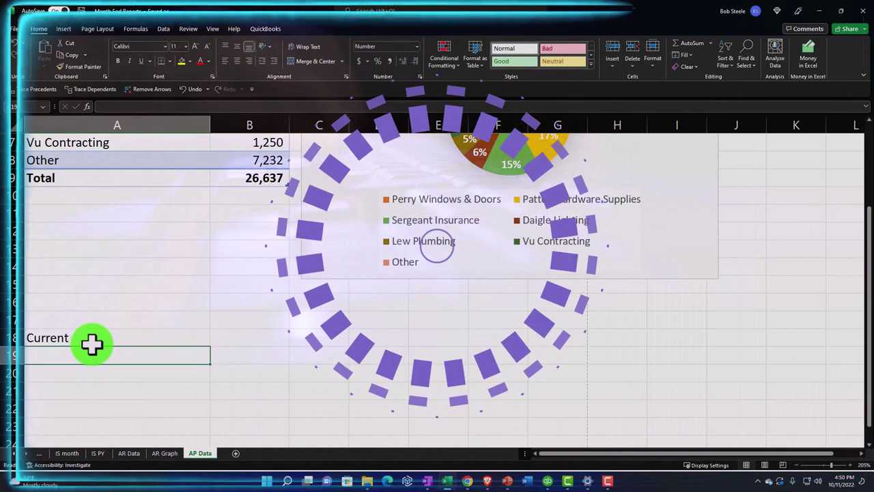
text('1-)
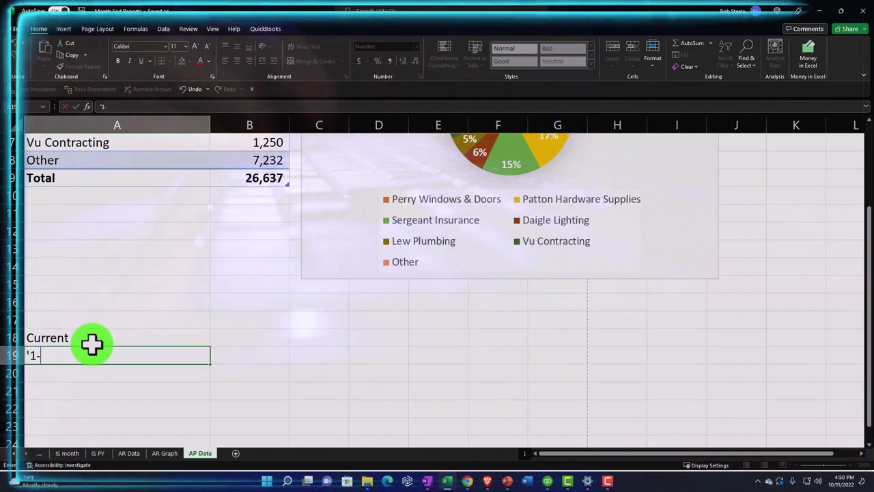
text(30)
key(Return)
- Enter the aging labels 31-60 in cell A20 and 61-90 in cell A21 as text
text(')
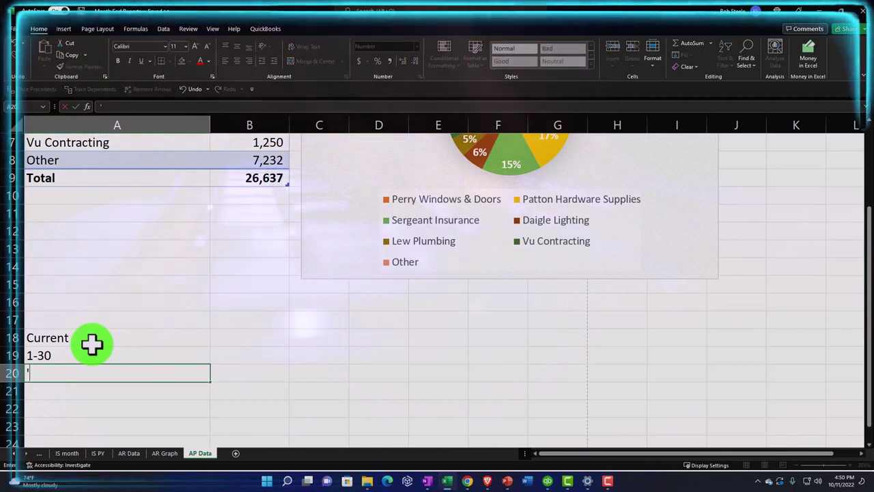
text(31-9)
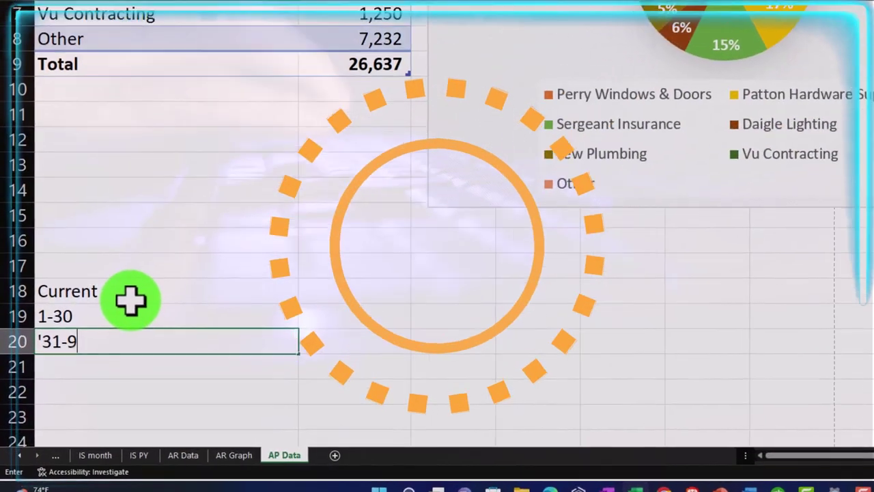
key(BackSpace)
text(60)
key(Return)
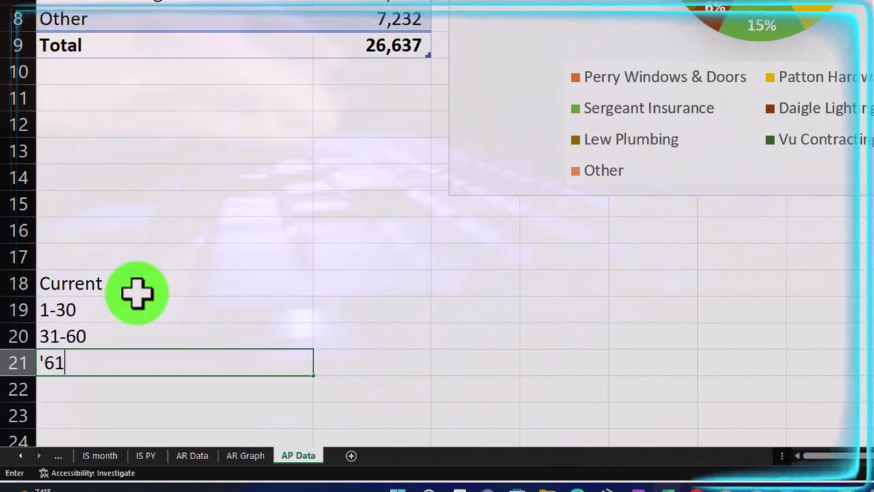
text('61-90)
key(Return)
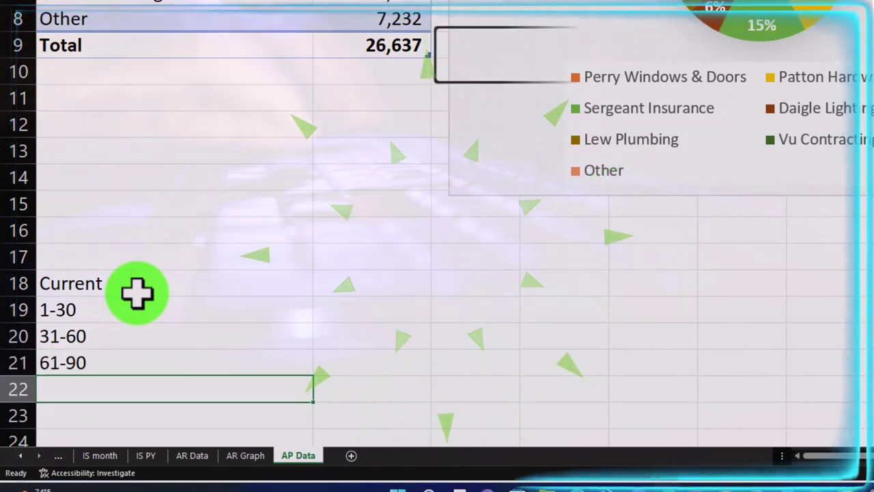
- Enter the label Over 90 in cell A22 and the amounts 23077.72 for 1-30, 3450 for 31-60 and 0 for both older periods
text(Over)
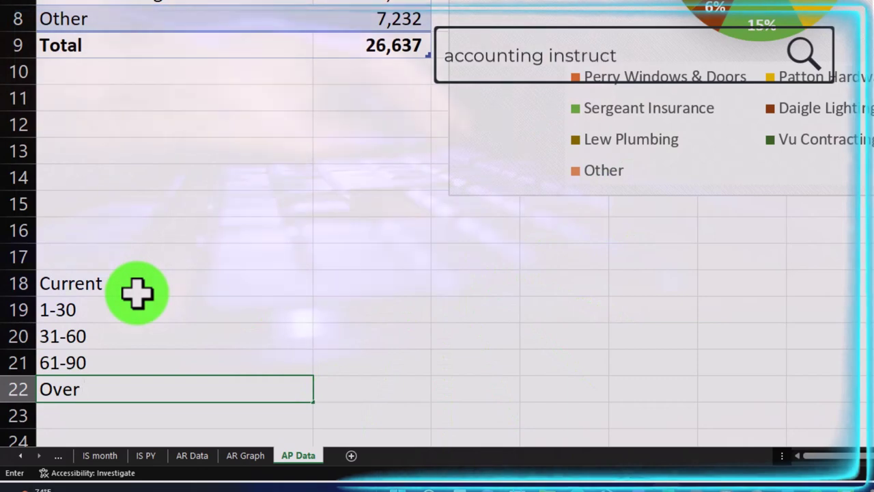
text( 90)
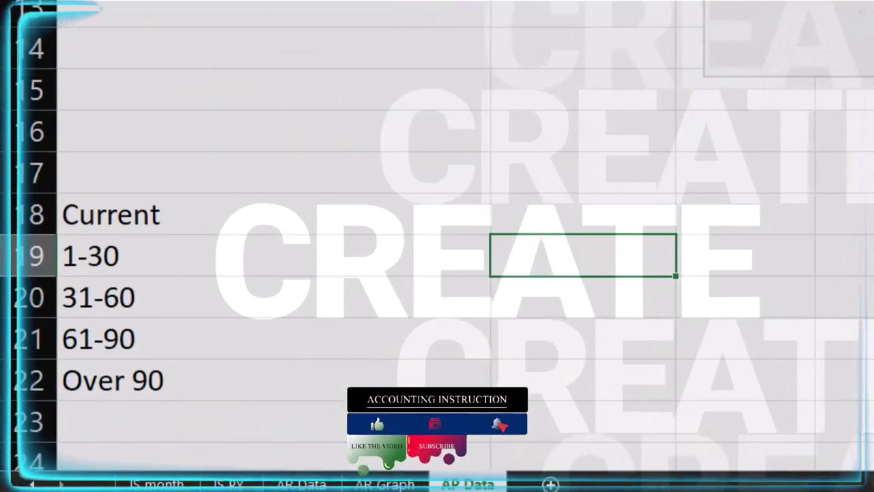
text(077.)
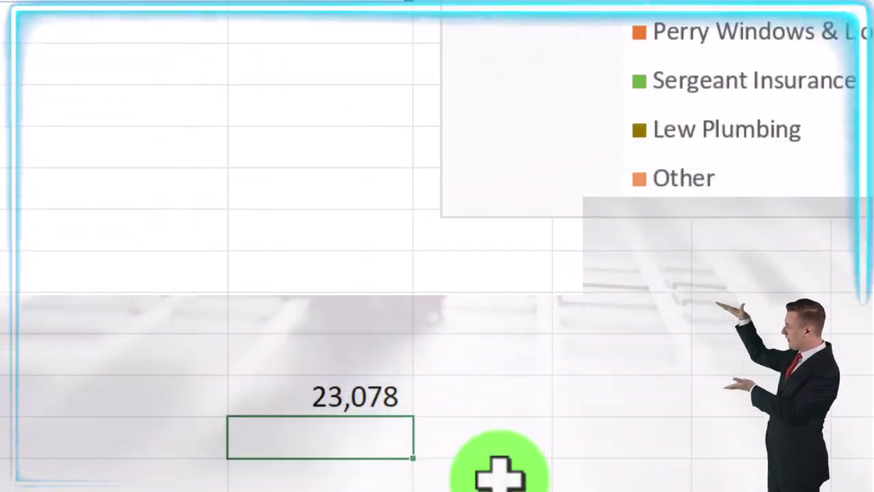
text(450.)
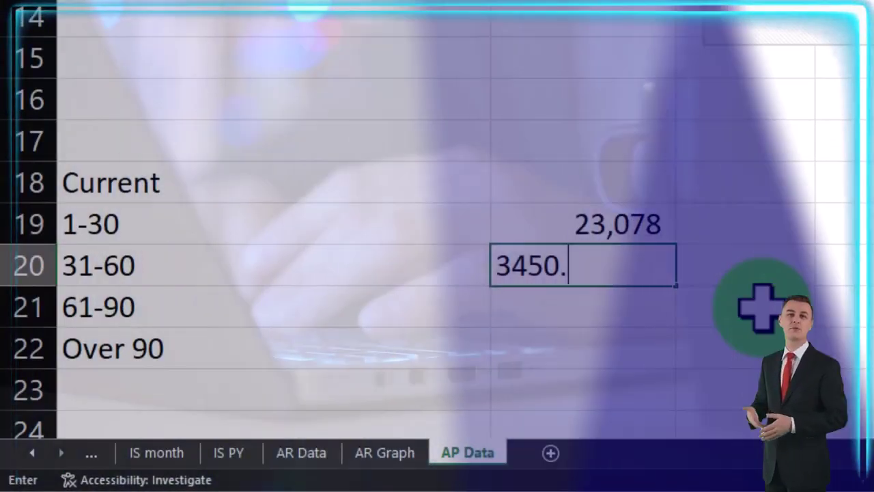
key(Return)
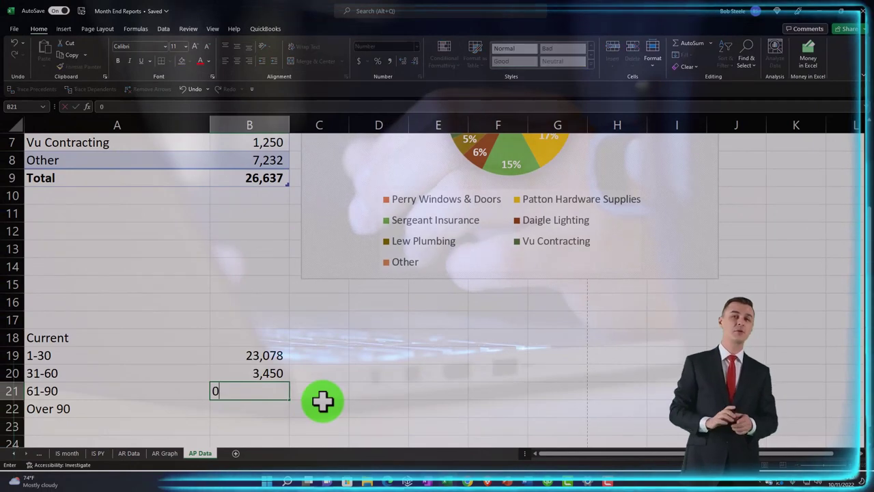
- Total the aging amounts in cell B23 with a SUM formula over B19:B22
text(=sum()
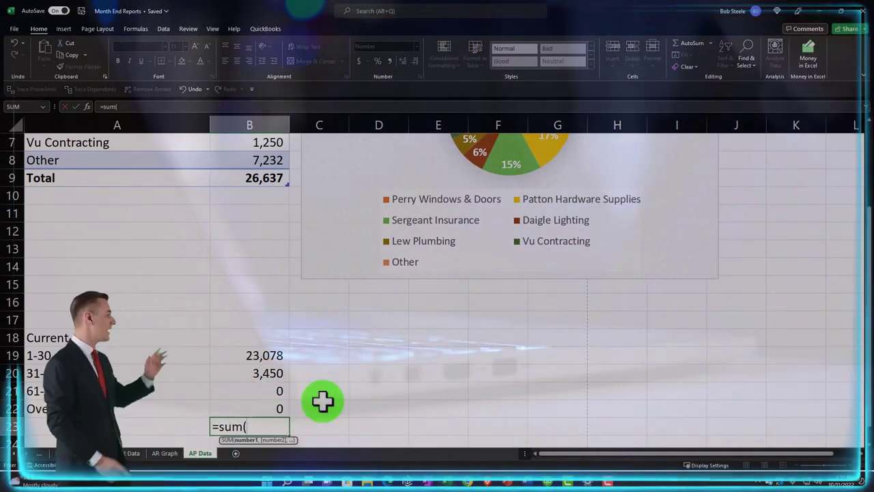
key(Up)
key(shift+Up)
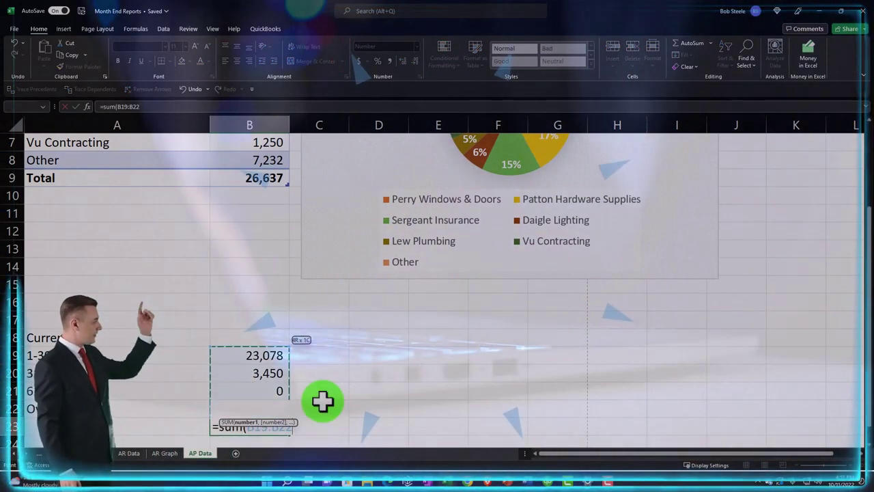
key(Return)
key(Left)
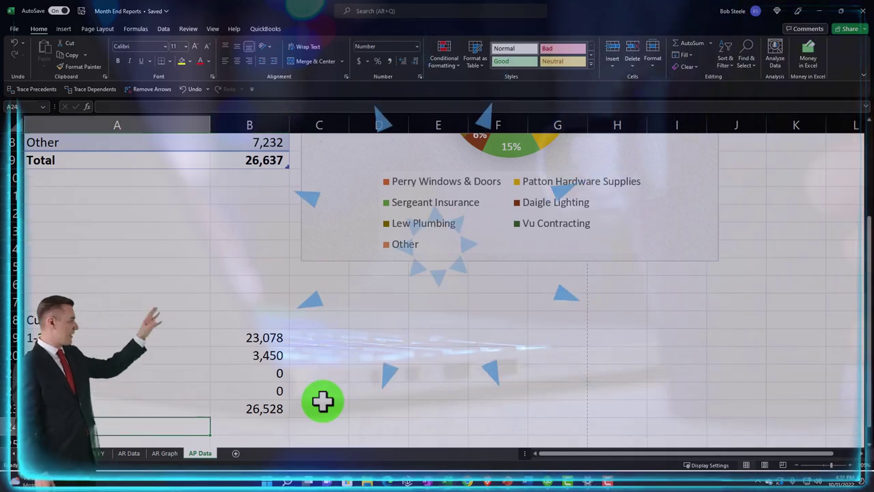
key(Up)
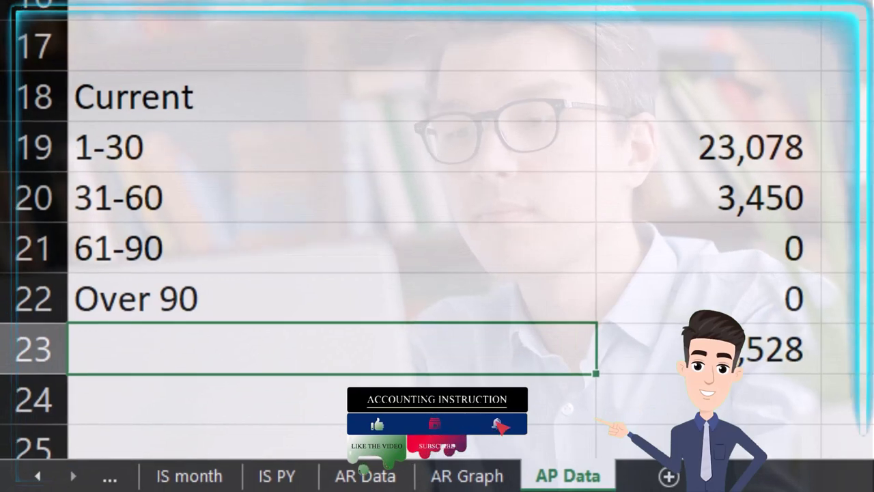
- Correct the 1-30 amount in B19 to 23,178 and the 31-60 amount in B20 to 3,459
double_click(759, 156)
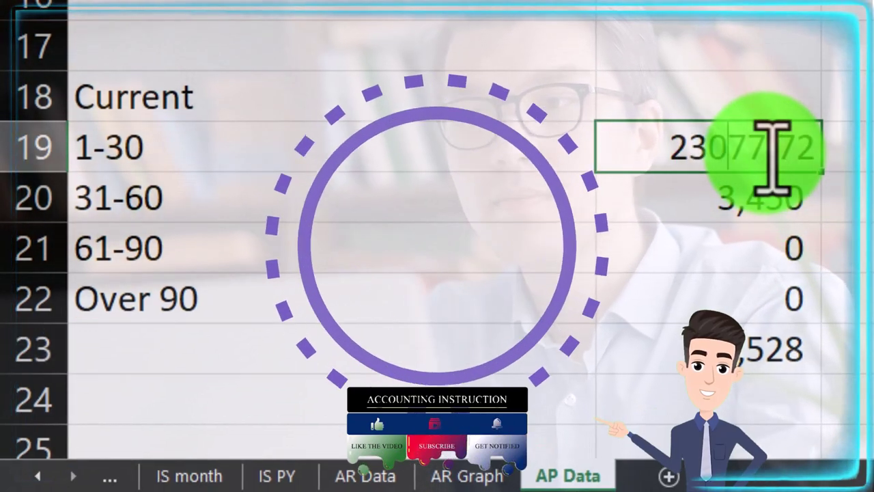
key(Return)
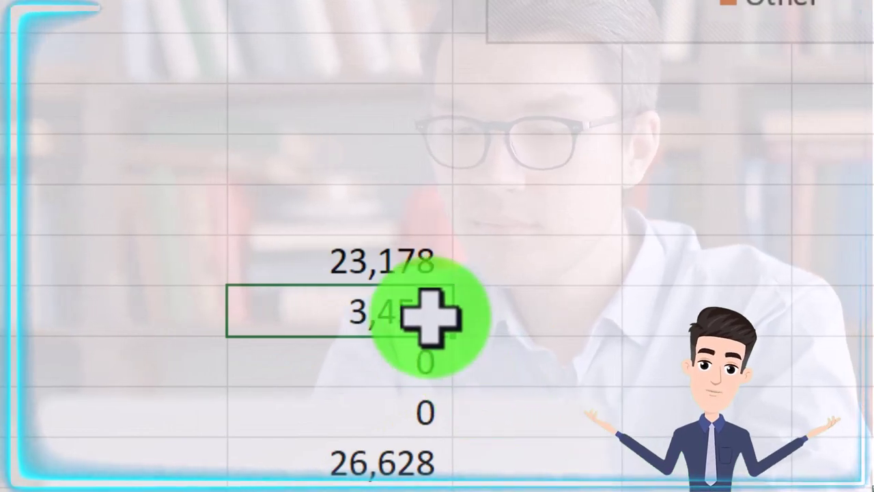
double_click(430, 313)
key(Left)
key(Left)
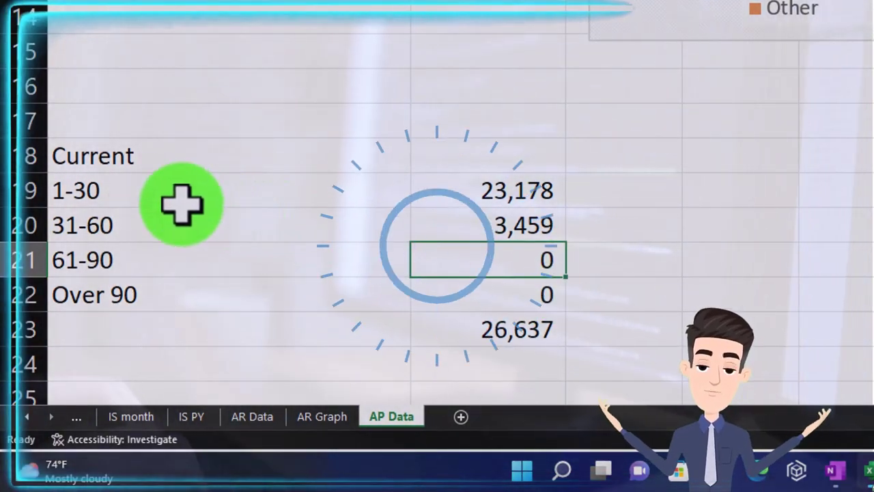
- Insert a 2-D clustered column chart from the aging data in A19:B22 and place it below the pie chart, starting at row 16
drag(152, 189, 486, 282)
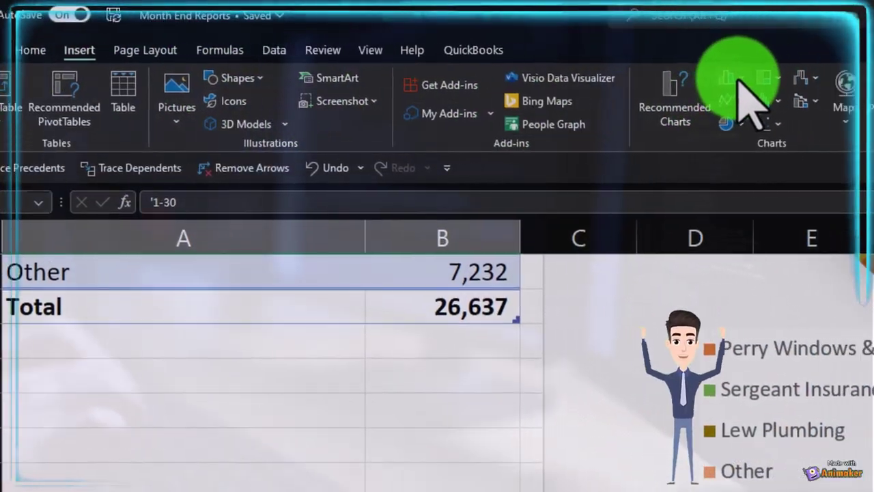
click(775, 77)
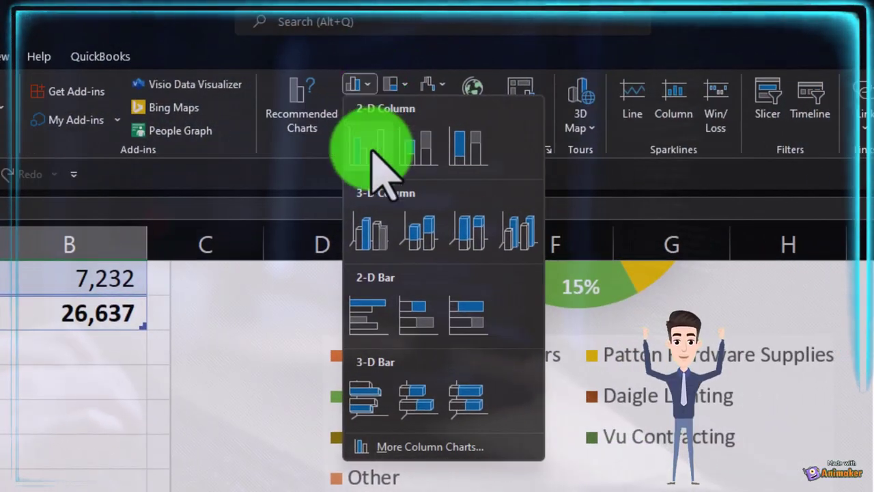
click(377, 161)
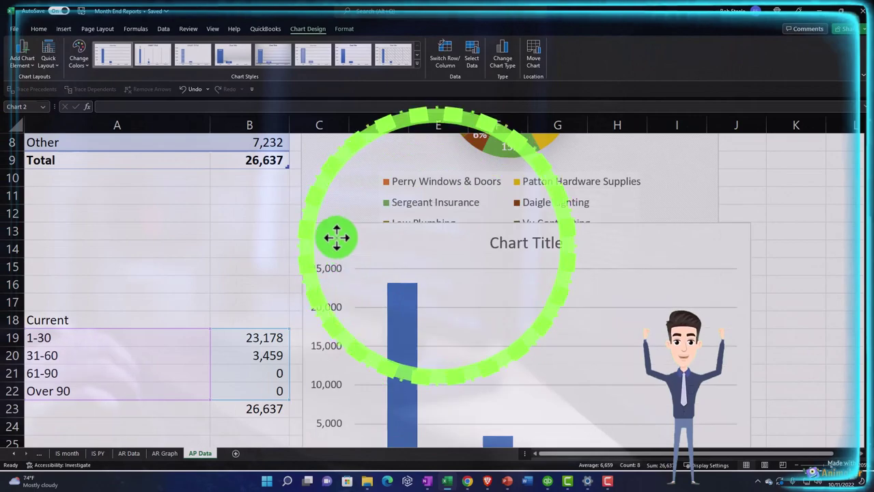
drag(337, 237, 344, 280)
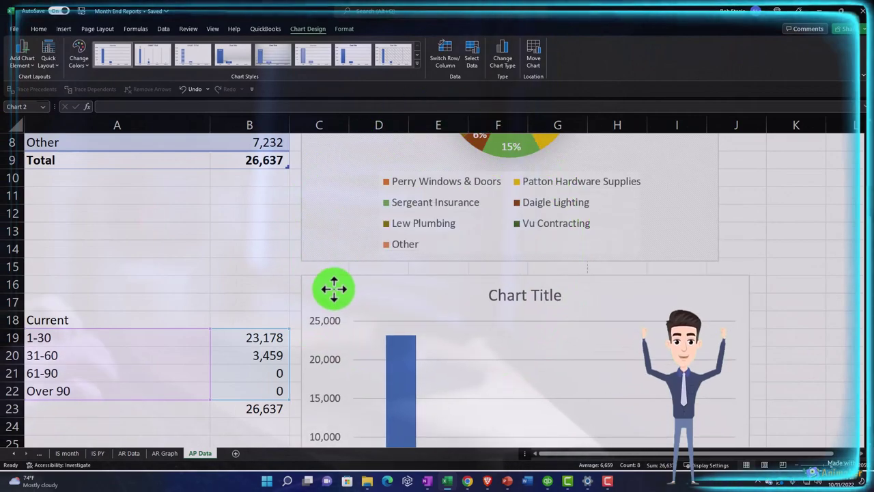
- Delete the column chart's title and recolor the chart with the third Colorful palette
scroll(334, 289, down, 1)
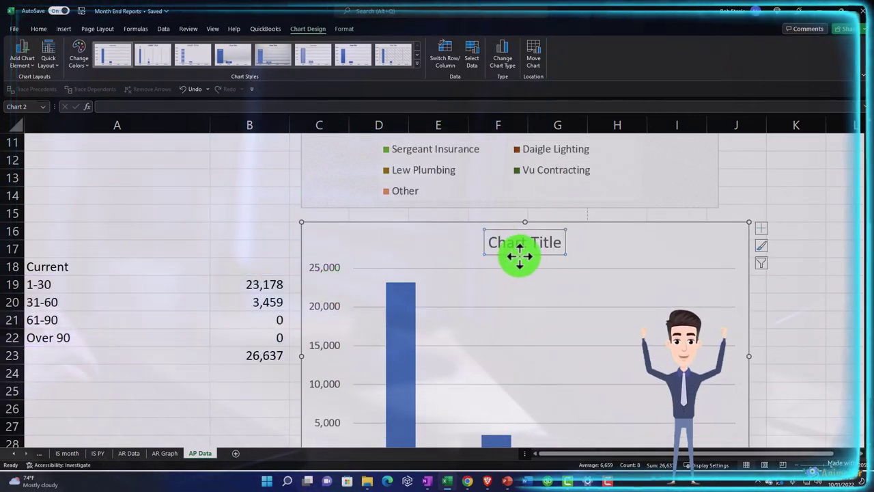
scroll(338, 273, down, 1)
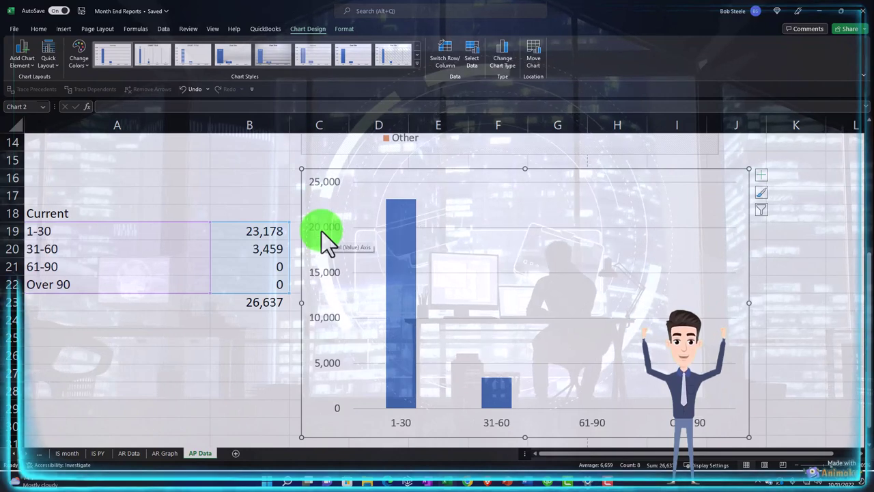
click(79, 54)
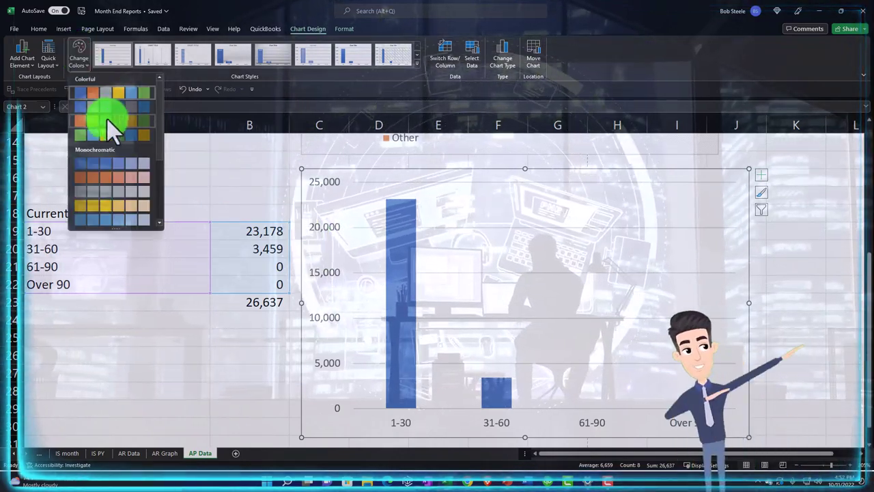
click(107, 120)
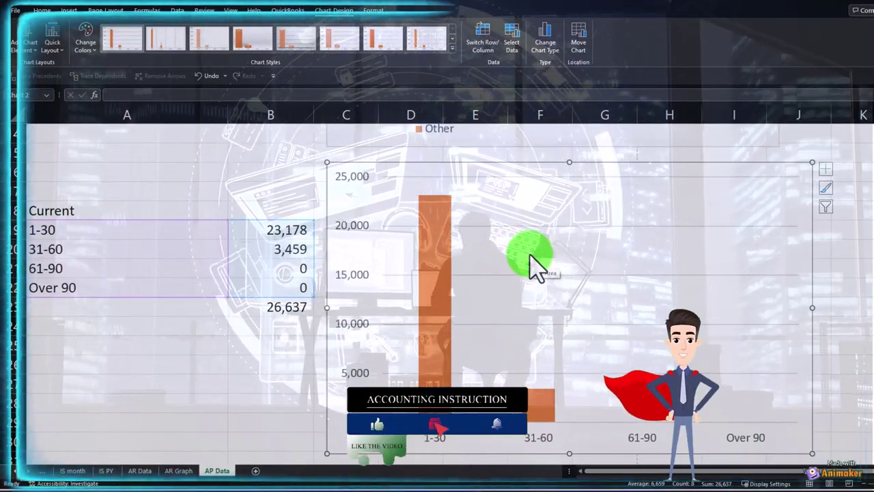
- Add a new worksheet after AP Data and name it AP Graph
scroll(241, 357, up, 4)
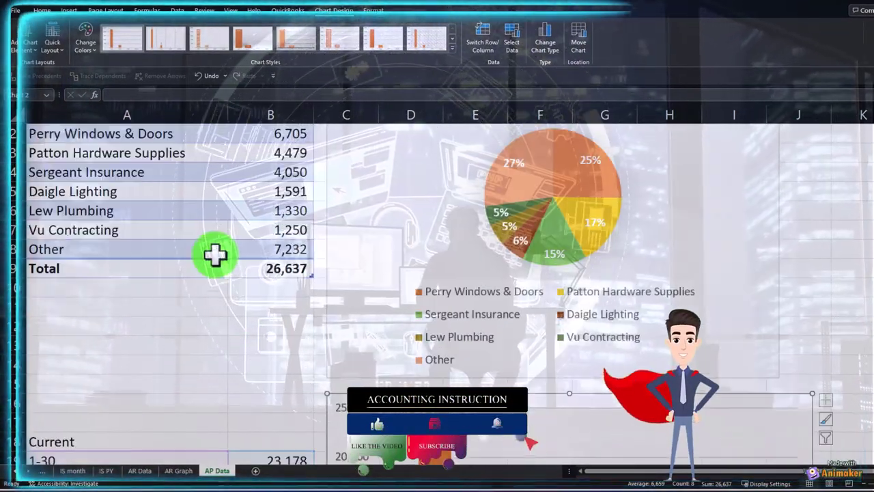
scroll(215, 254, down, 6)
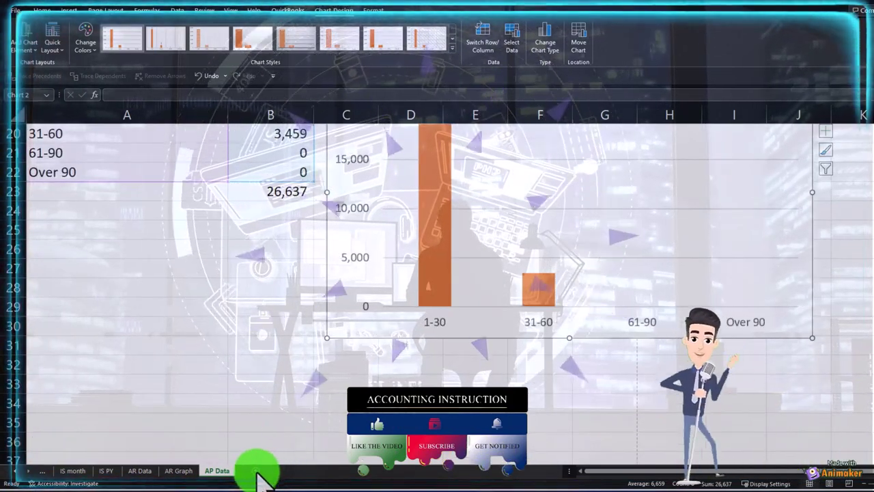
click(258, 470)
double_click(339, 471)
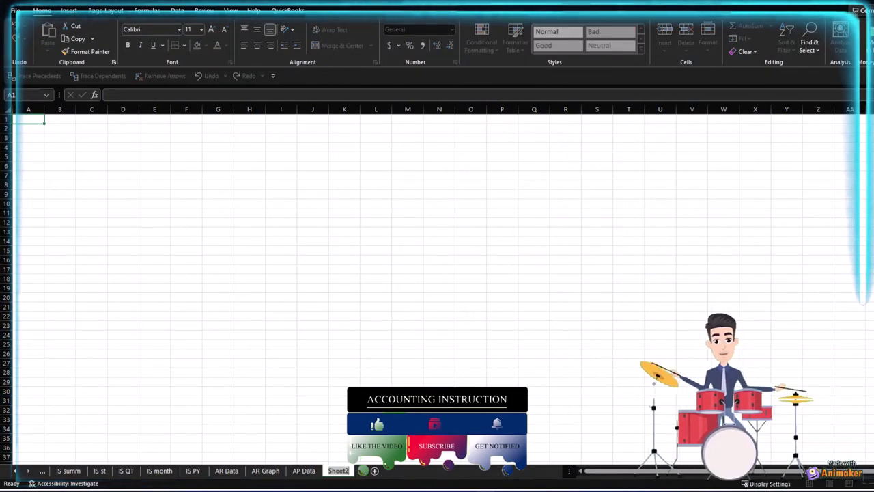
text(AP Gr)
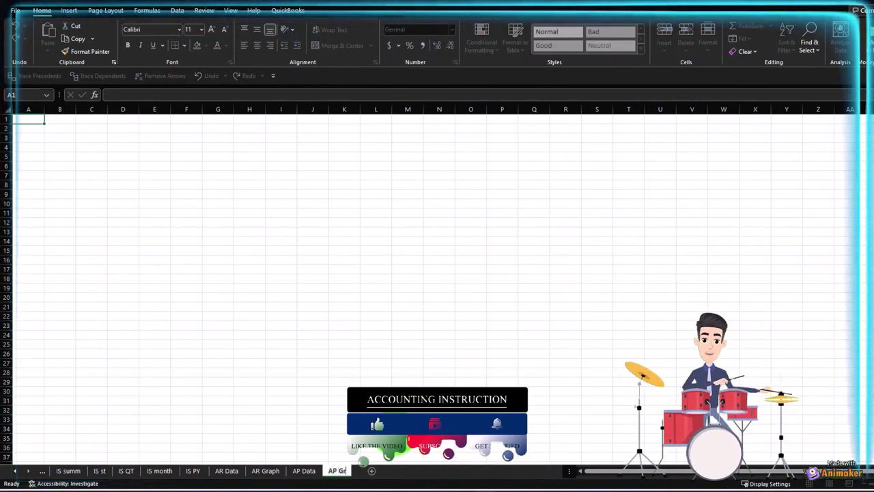
text(aph)
click(395, 431)
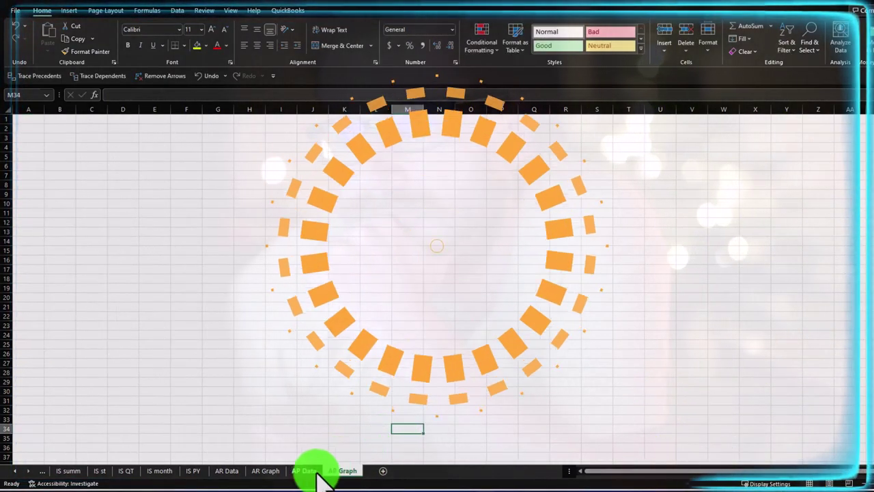
- Copy the vendor balance pie chart from AP Data and paste it at cell A1 of the AP Graph sheet
click(305, 471)
scroll(351, 409, up, 6)
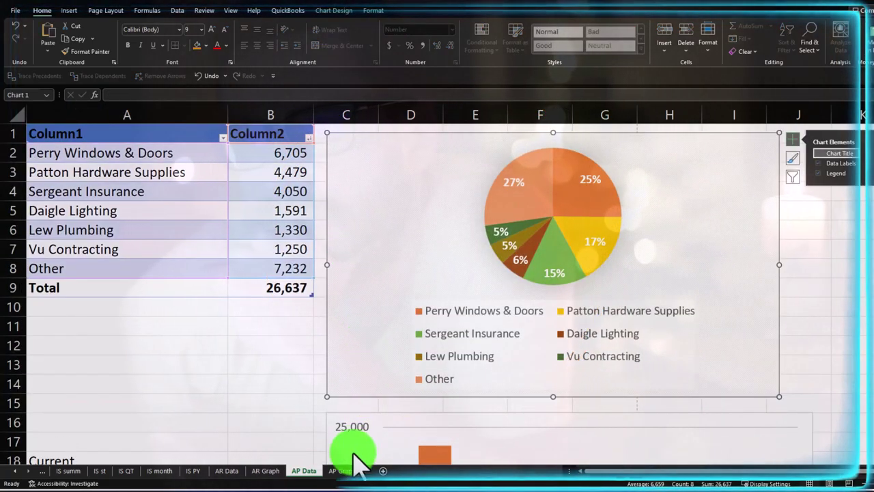
click(342, 471)
click(34, 120)
key(ctrl+v)
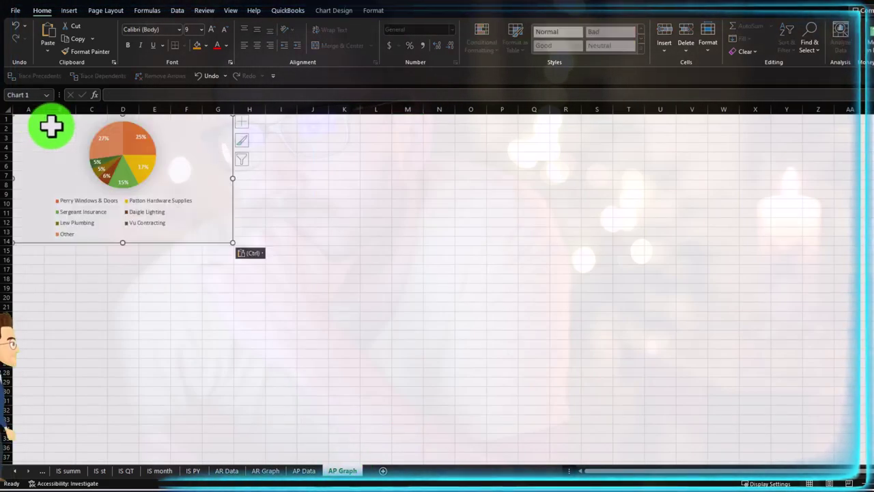
- Copy the aging column chart from AP Data into the AP Graph sheet, directly below the pie chart
click(305, 470)
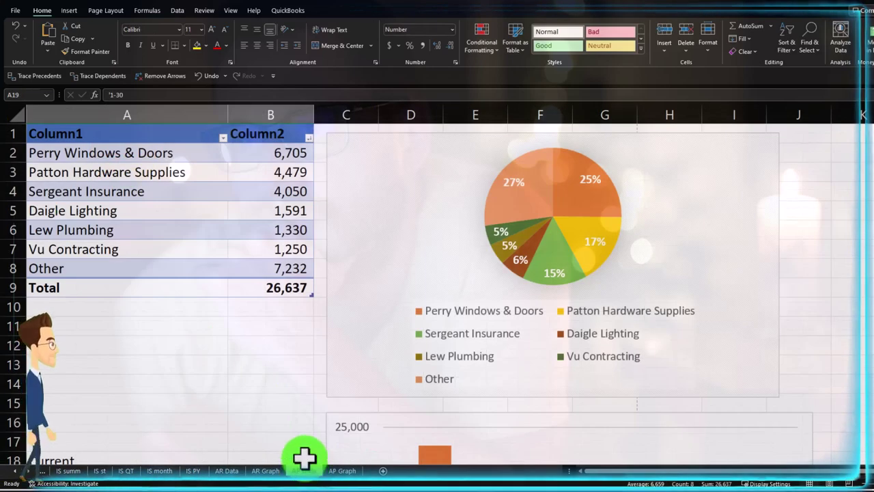
click(334, 443)
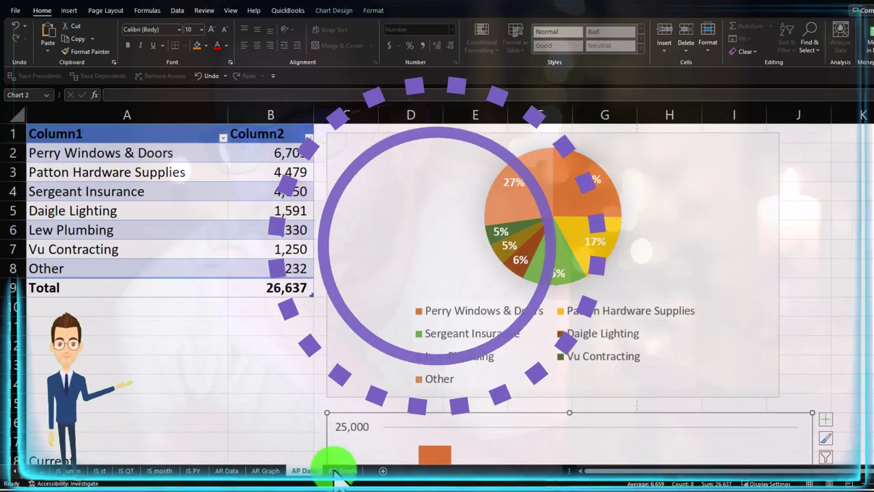
click(341, 470)
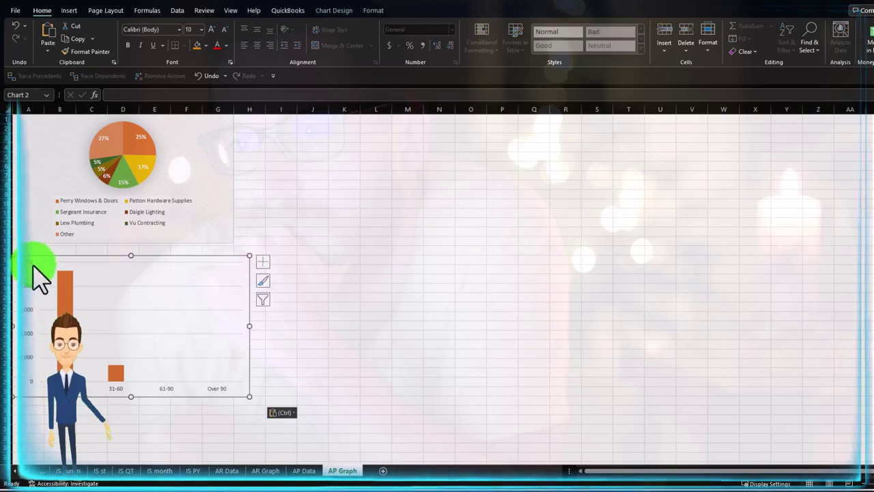
- Bring up the page breaks on the AP Graph sheet and move the column chart down to start at about row 22
click(828, 484)
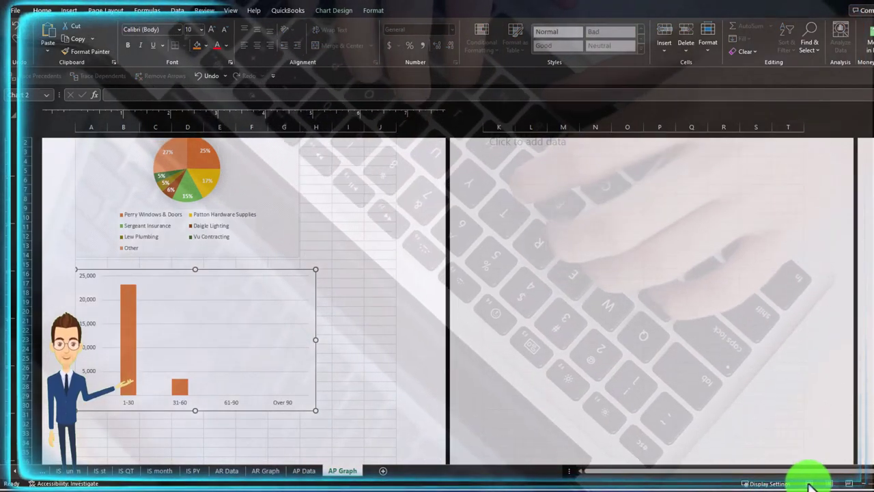
click(809, 484)
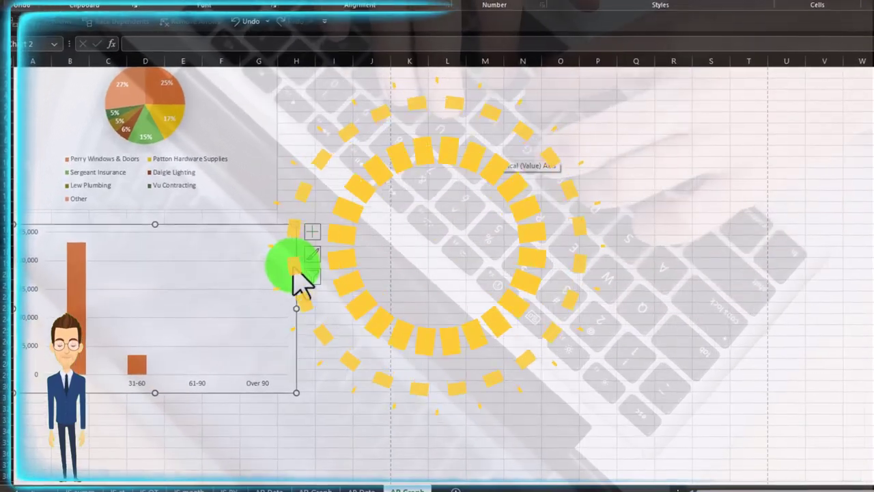
mouse_move(265, 273)
mouse_down()
mouse_move(274, 331)
mouse_move(324, 318)
mouse_move(351, 361)
mouse_up()
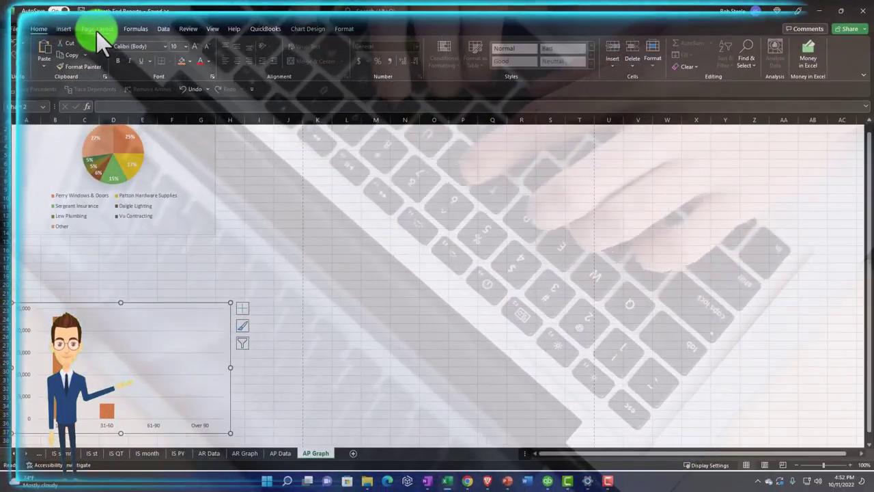
- Try to set the AP Graph sheet's page orientation to landscape
click(97, 30)
click(111, 52)
click(137, 106)
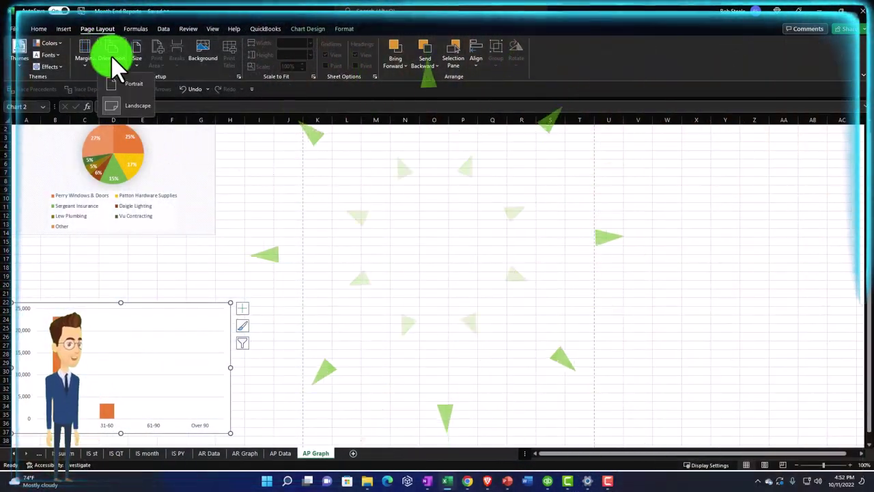
- Enlarge the pie chart to about column J and row 17, and check how it fits the printed page
click(203, 194)
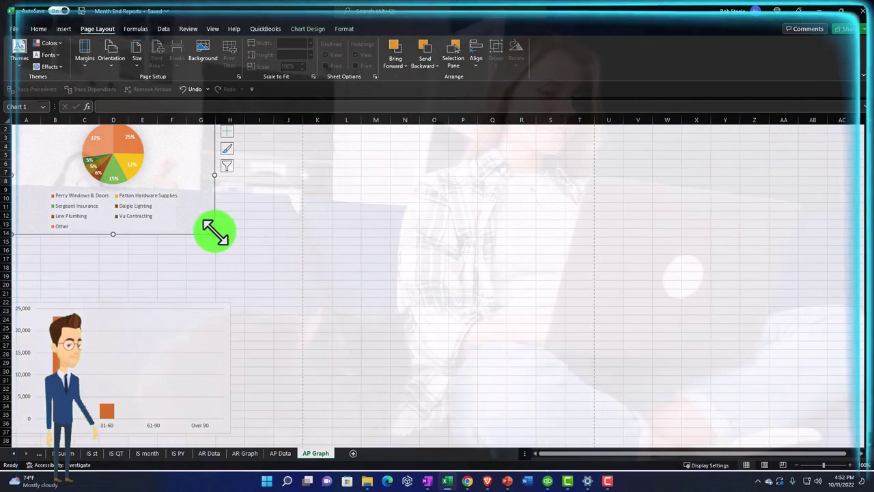
drag(292, 268, 287, 265)
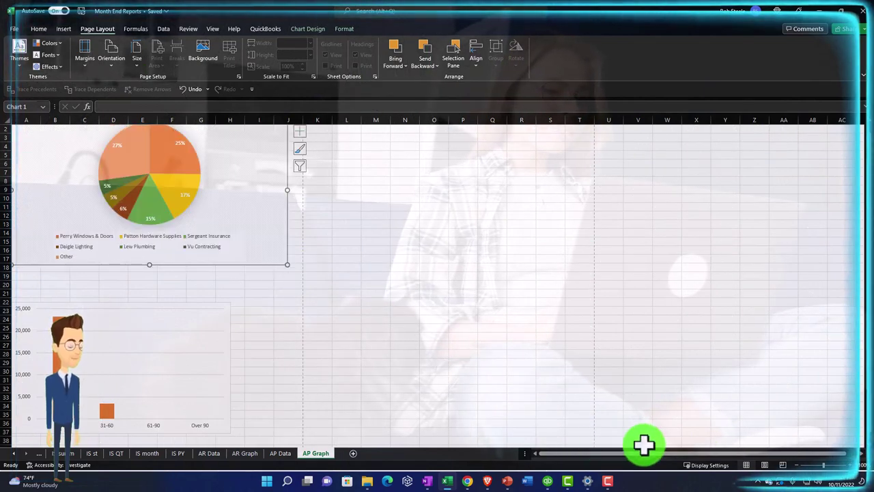
click(764, 465)
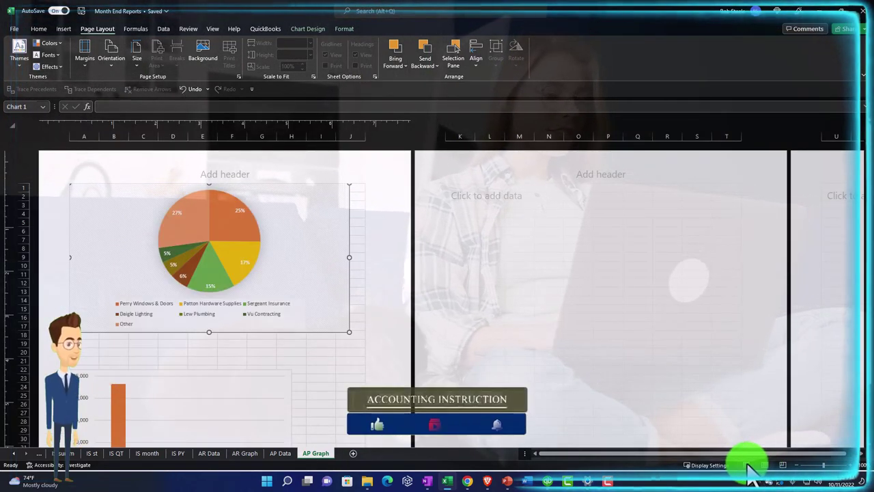
click(746, 465)
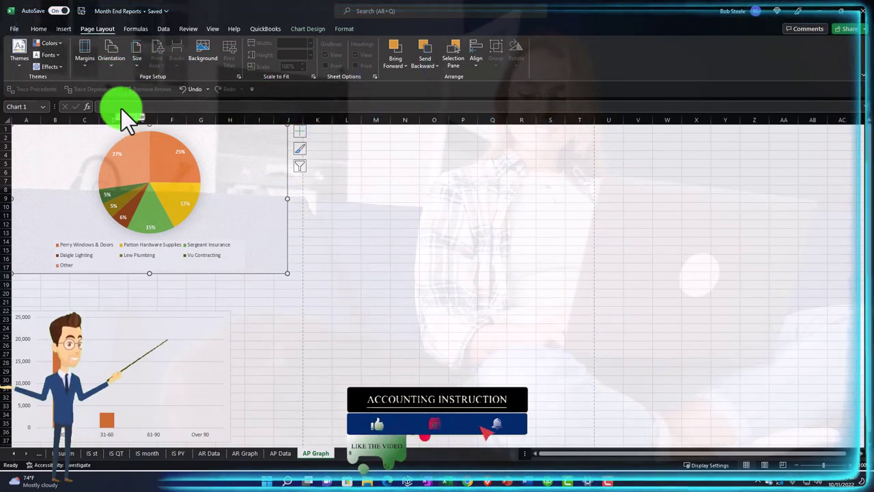
- Try landscape orientation with the pie chart widened to about column L and row 20, and check its fit on the page
click(111, 60)
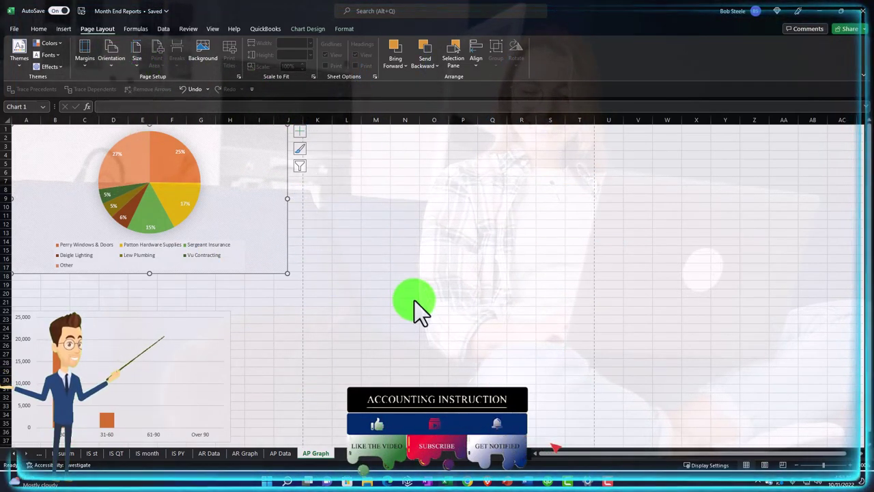
drag(314, 289, 351, 299)
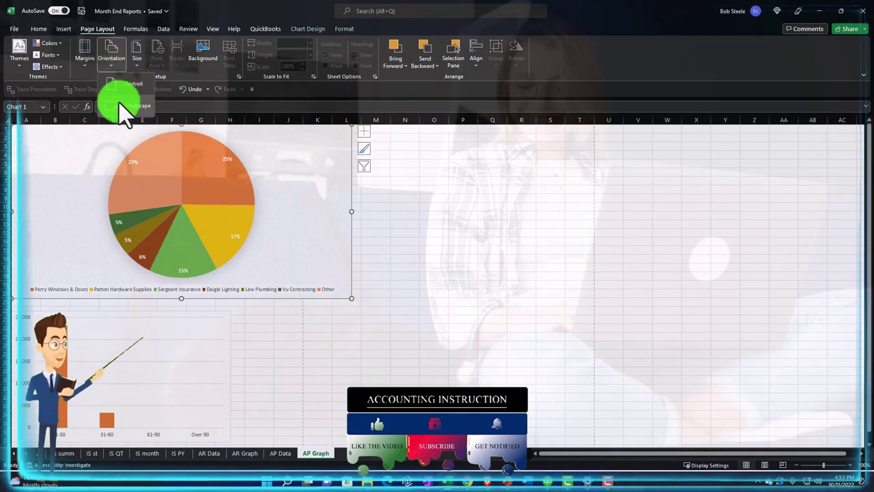
click(765, 465)
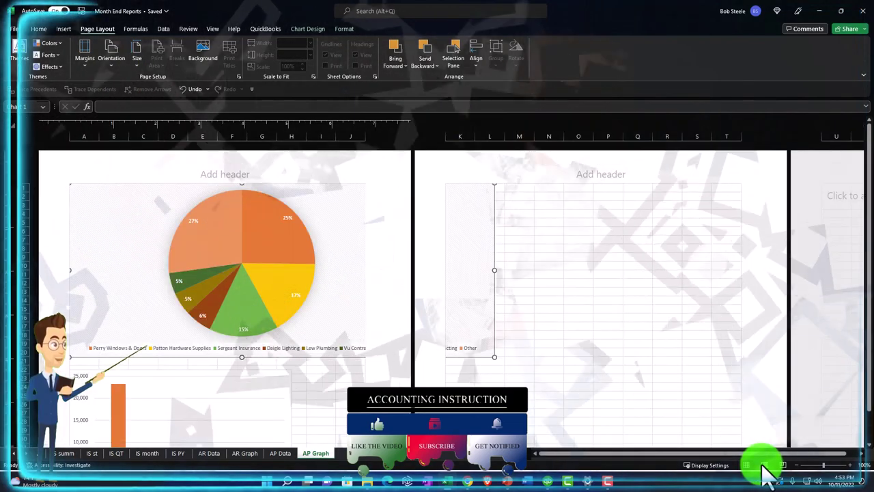
click(747, 465)
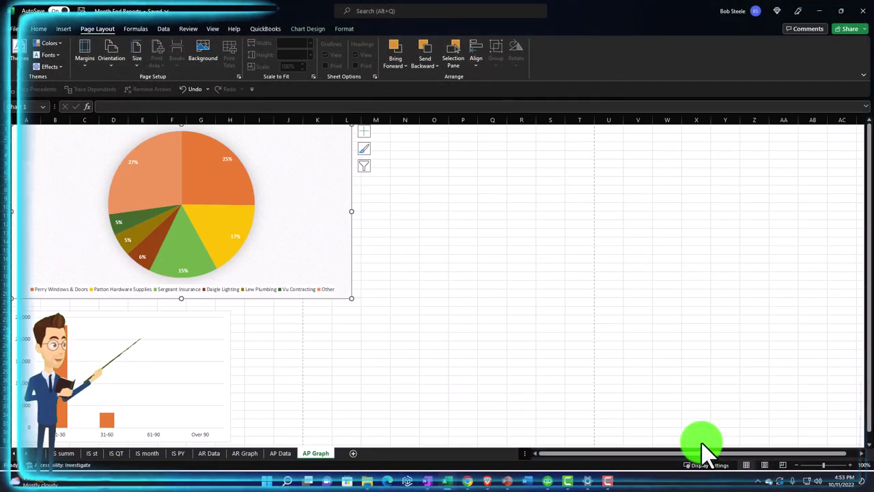
click(120, 72)
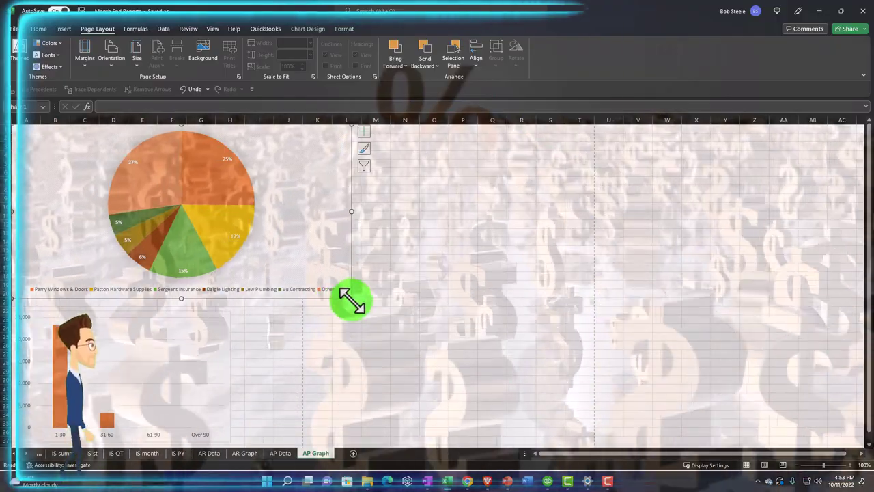
- Shrink the pie chart to end at about column J, row 16, and enlarge the column chart to about column J, row 40
drag(351, 299, 299, 265)
scroll(205, 344, down, 3)
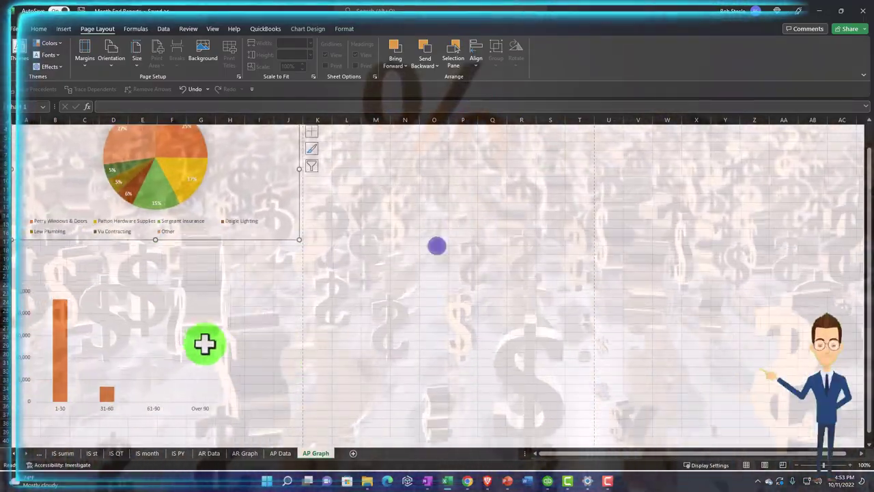
click(201, 339)
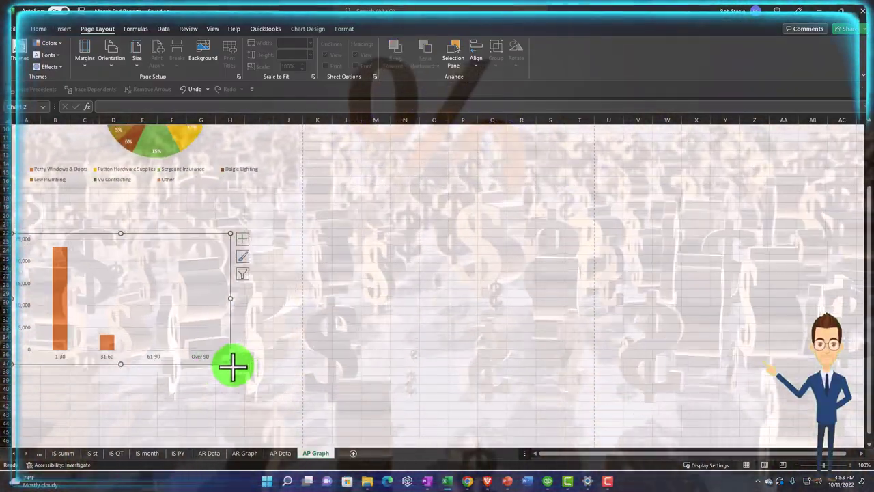
drag(231, 365, 297, 388)
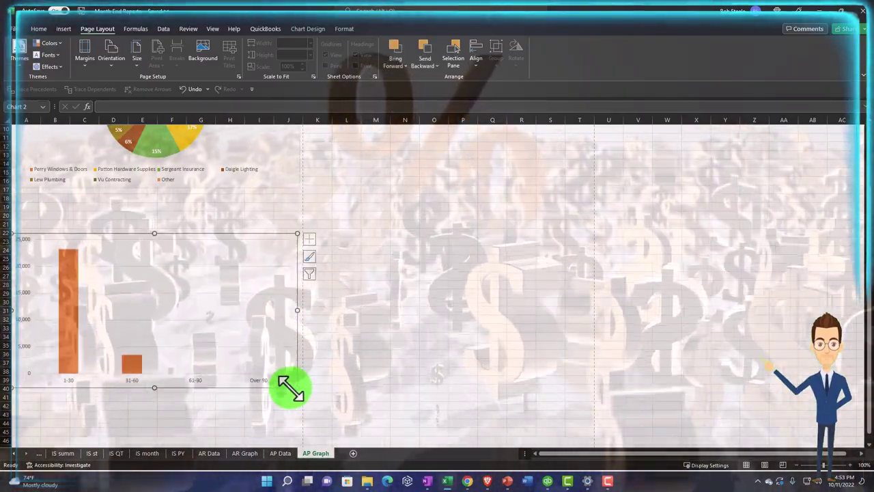
scroll(289, 384, down, 3)
scroll(289, 384, up, 3)
scroll(289, 386, up, 3)
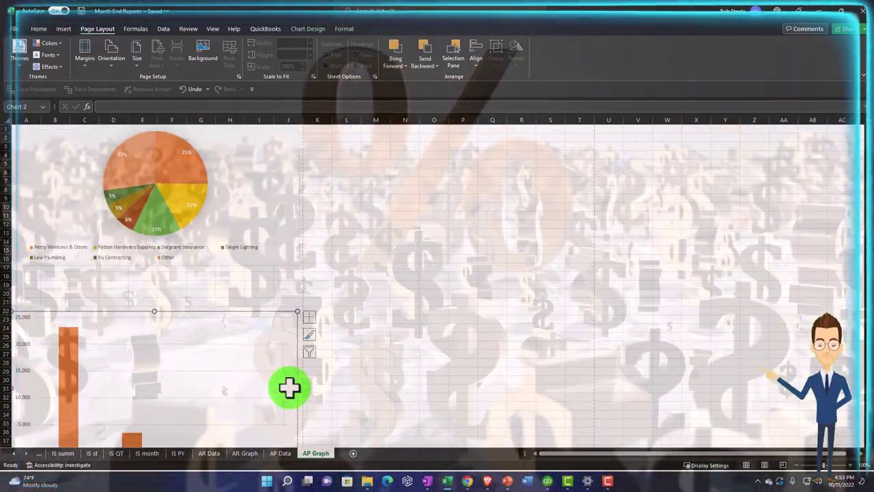
- Deselect the charts and hide the AP Data sheet
click(233, 292)
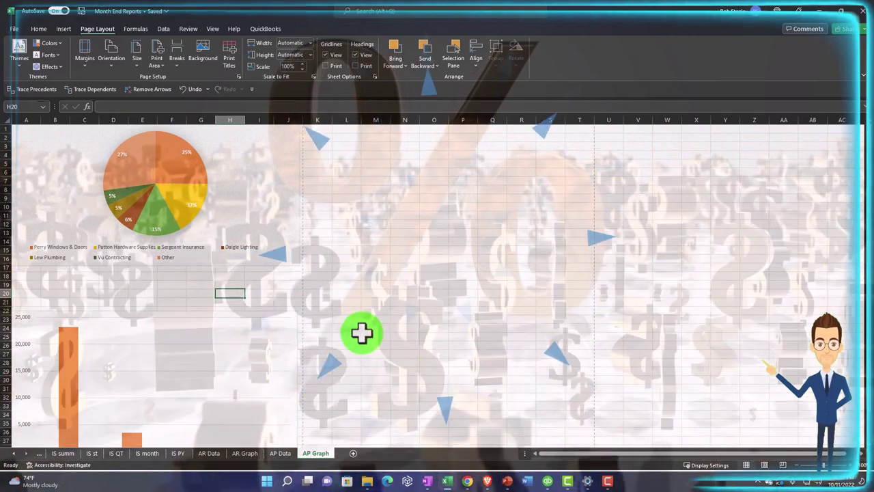
click(283, 453)
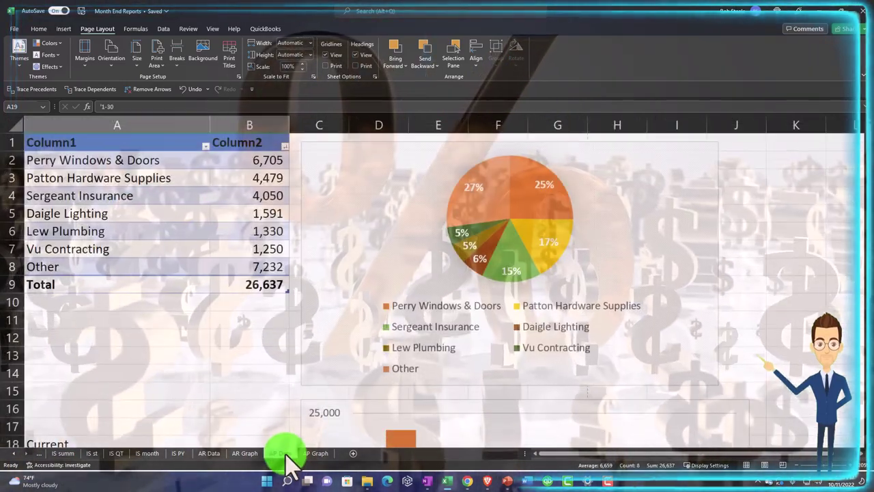
right_click(283, 453)
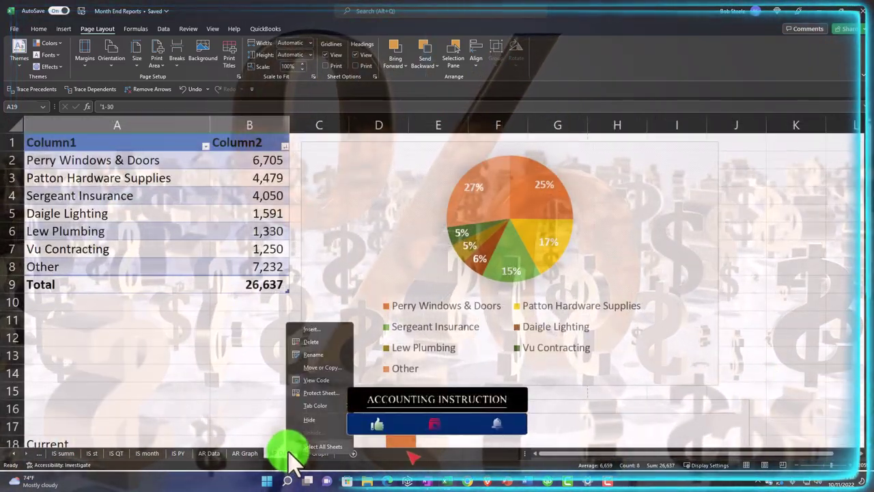
click(304, 420)
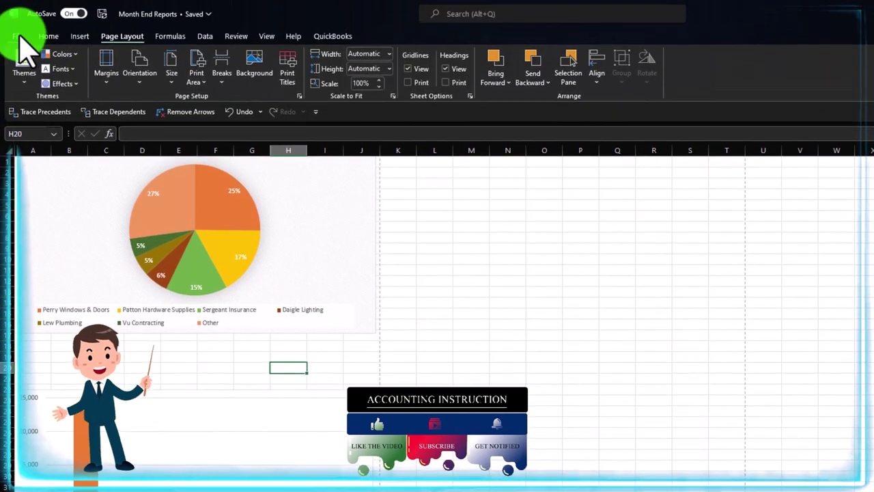
- Open the print settings and set them to print the entire workbook
click(20, 37)
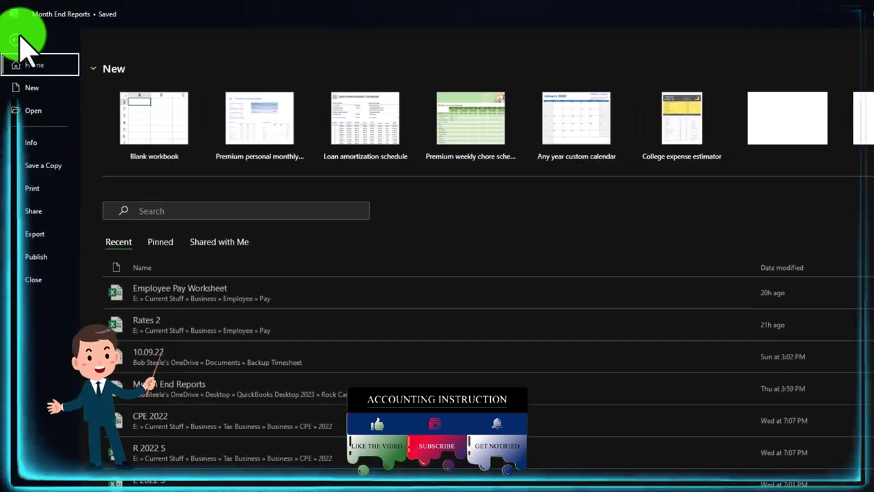
click(45, 166)
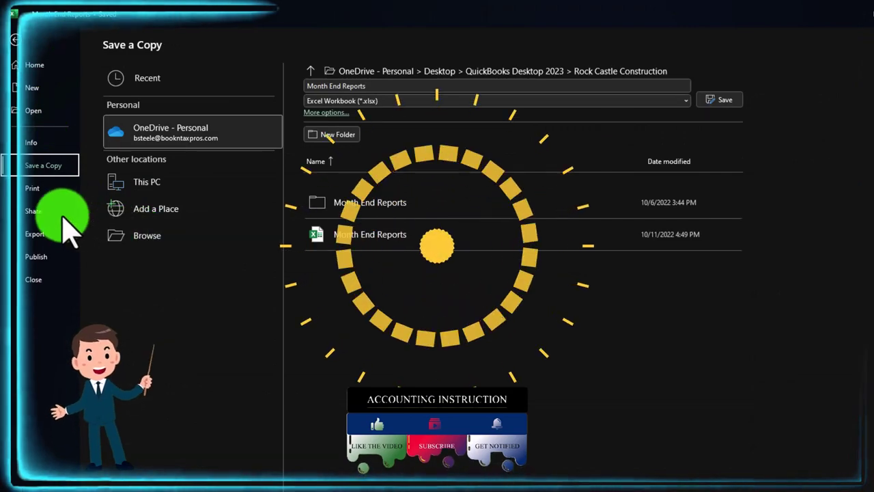
click(42, 187)
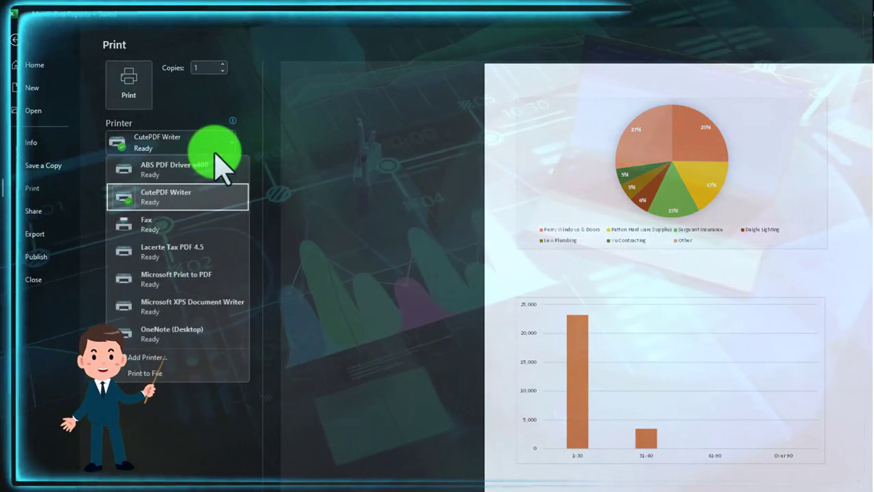
click(404, 175)
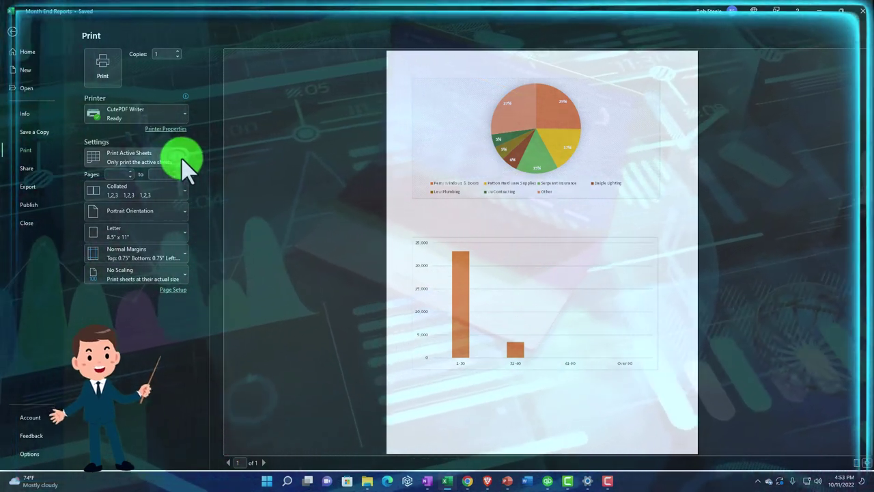
click(183, 160)
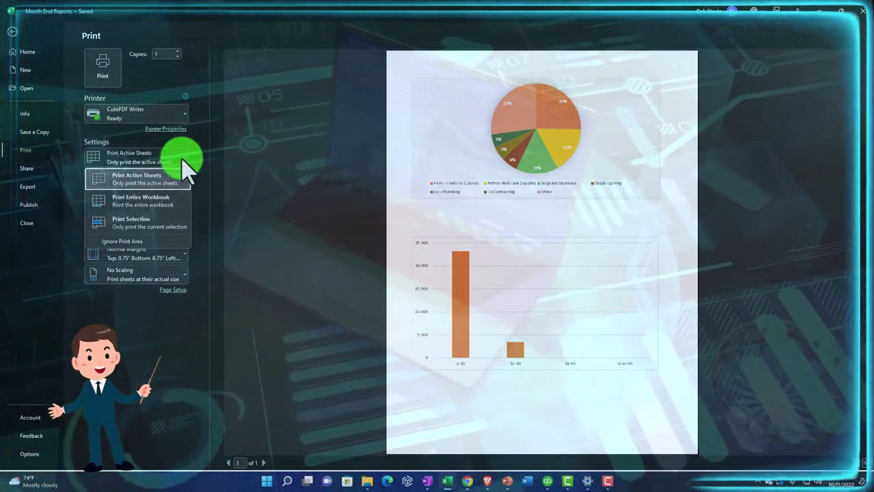
click(140, 199)
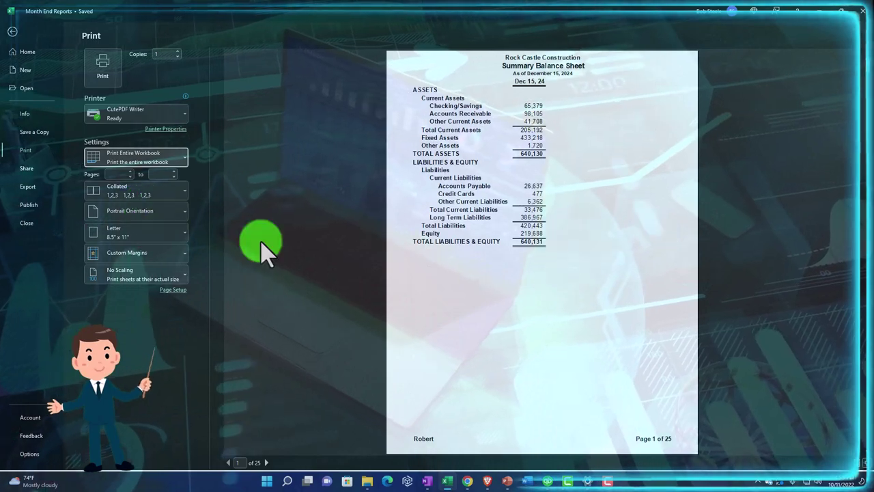
- Page through the workbook's print preview from the summary balance sheet to the AR charts, and return to the sheet
scroll(335, 395, down, 2)
scroll(335, 395, down, 6)
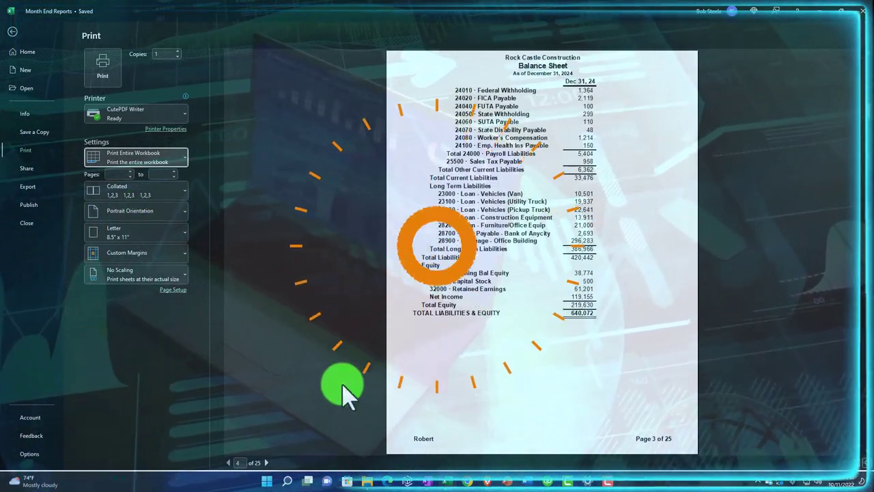
scroll(347, 374, down, 5)
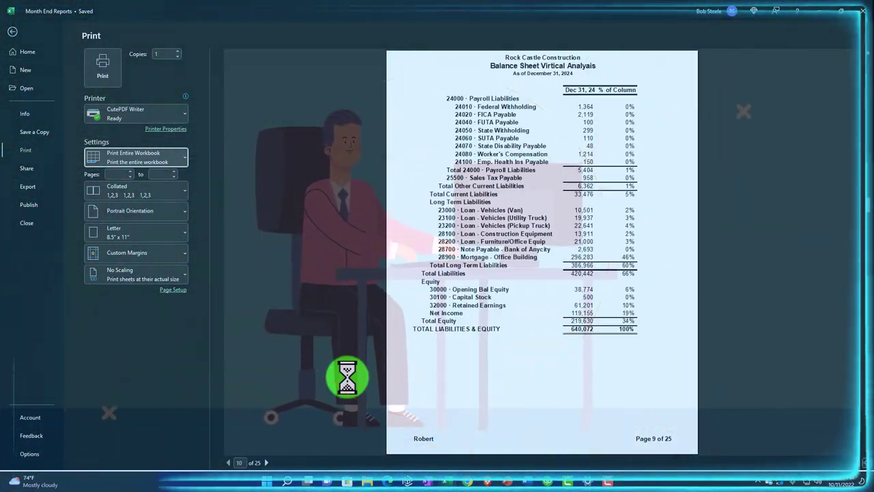
scroll(352, 374, down, 5)
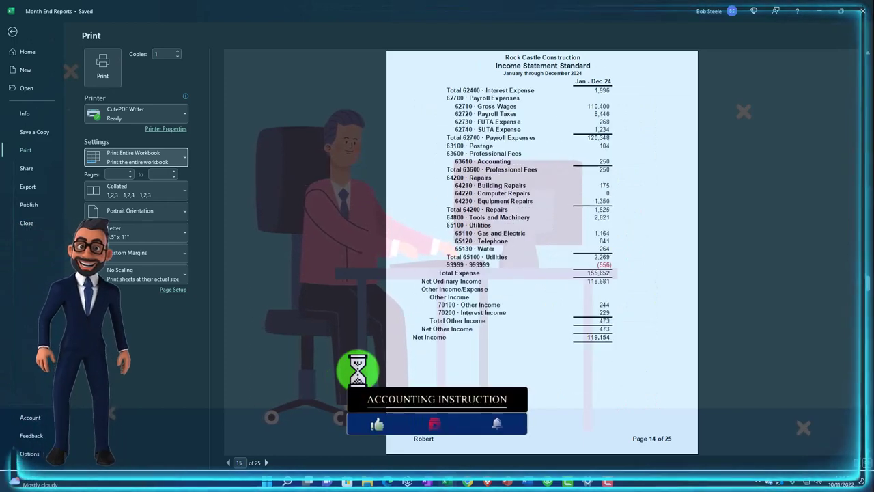
scroll(541, 251, down, 4)
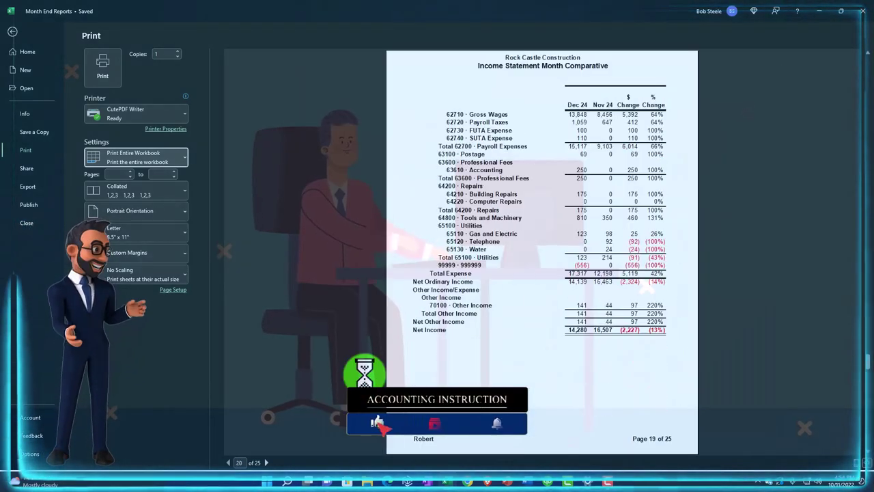
scroll(460, 317, down, 2)
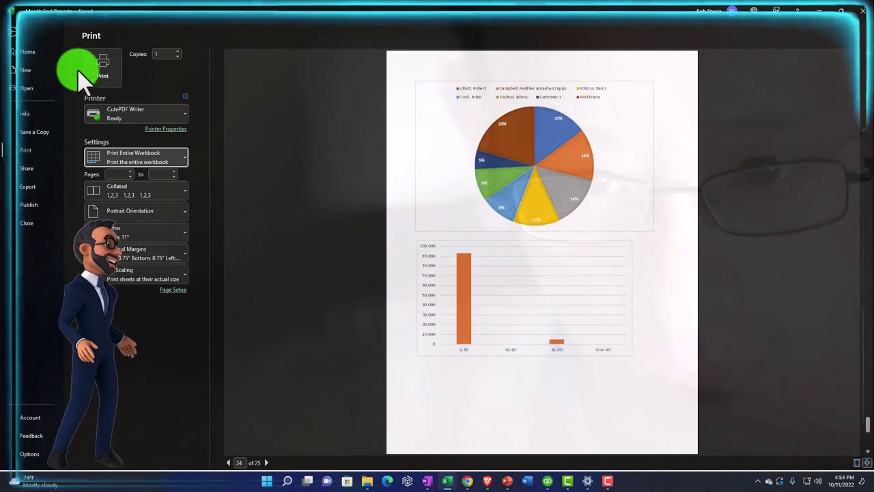
click(19, 38)
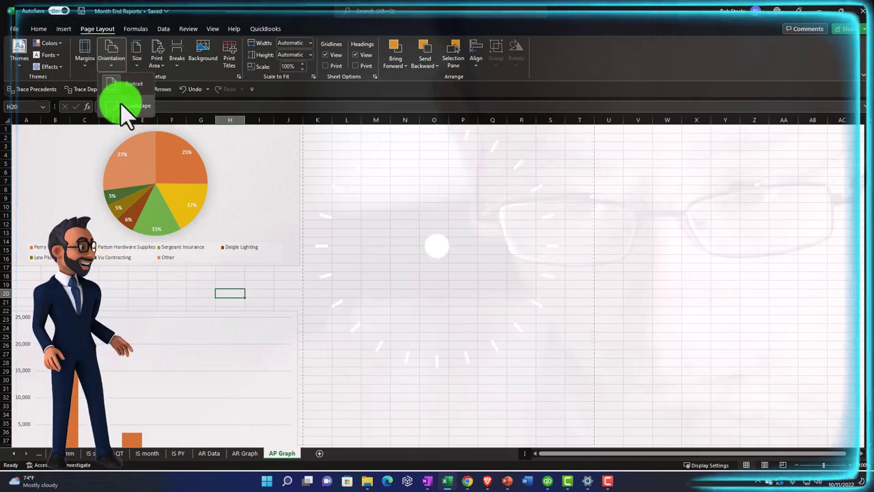
- Set the AP Graph sheet to landscape orientation and enlarge the pie chart to about column N, row 20
click(345, 250)
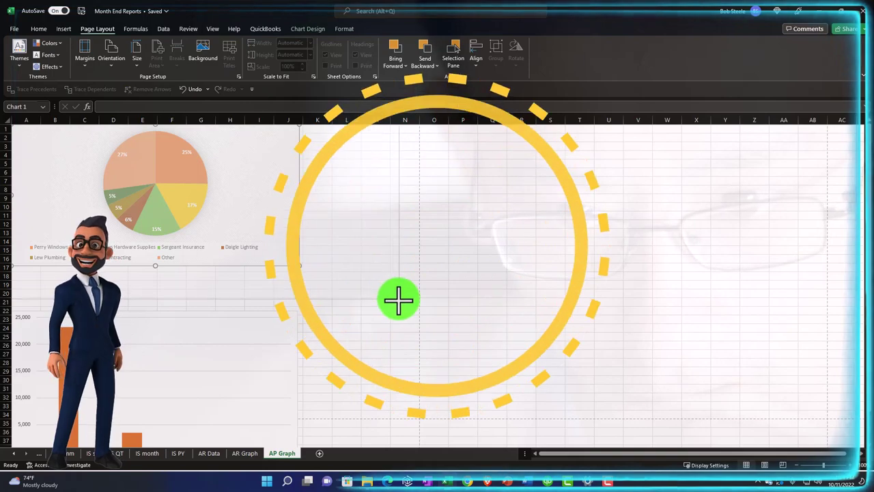
drag(399, 299, 401, 301)
scroll(369, 318, down, 3)
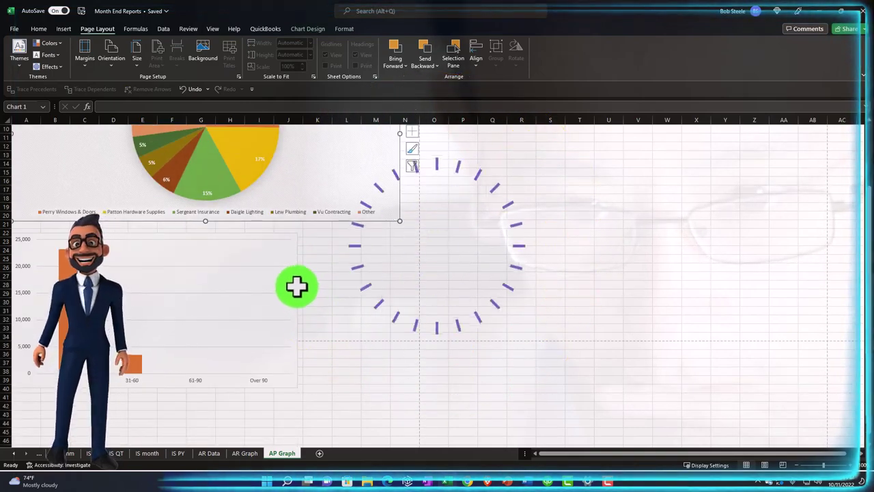
- Move the column chart below the page break to start at about row 36, and widen it to about column N
drag(296, 287, 337, 388)
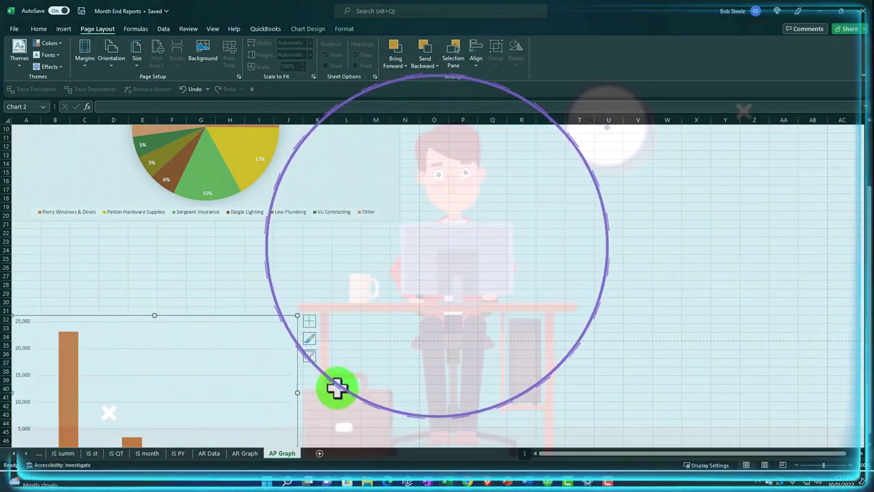
click(372, 383)
scroll(371, 388, down, 3)
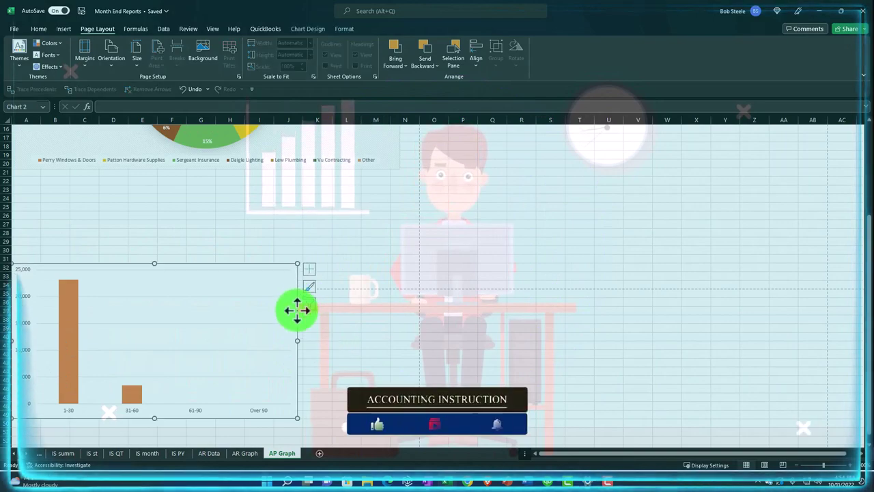
scroll(307, 327, down, 3)
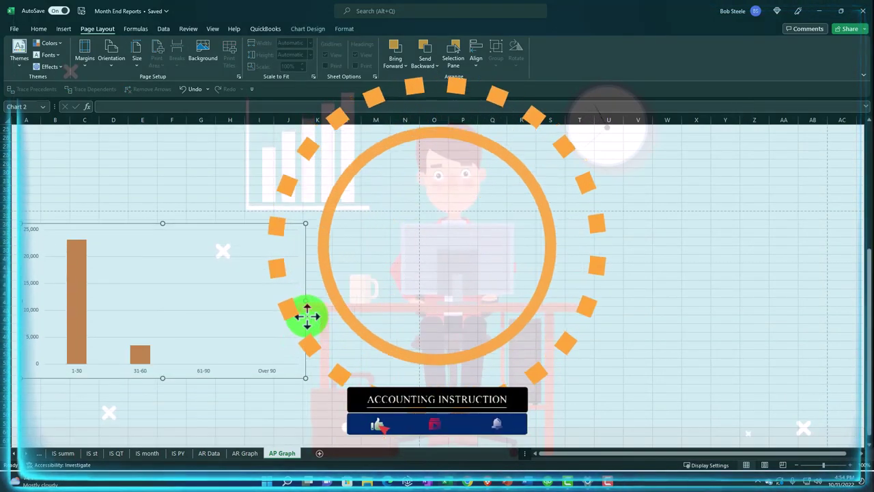
drag(306, 327, 403, 376)
scroll(403, 375, up, 7)
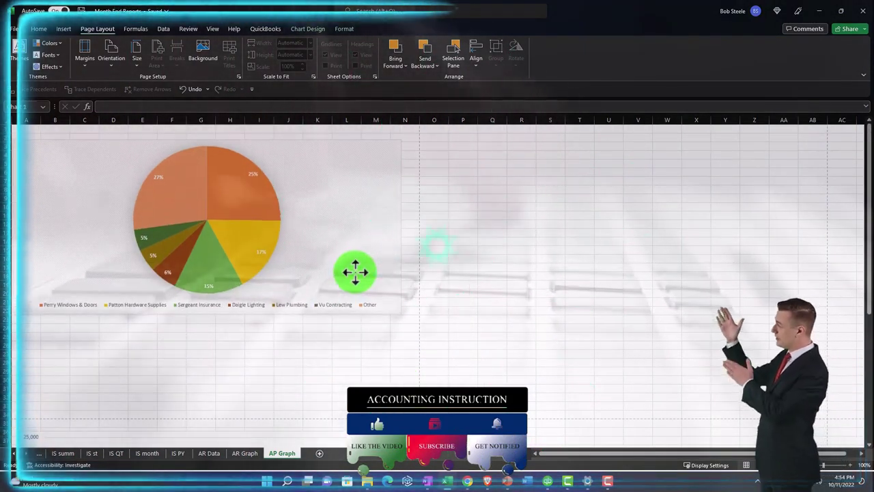
- Shift the AP Graph pie chart slightly to the right, keeping it within column N, and switch to the AR Data sheet
drag(335, 301, 344, 317)
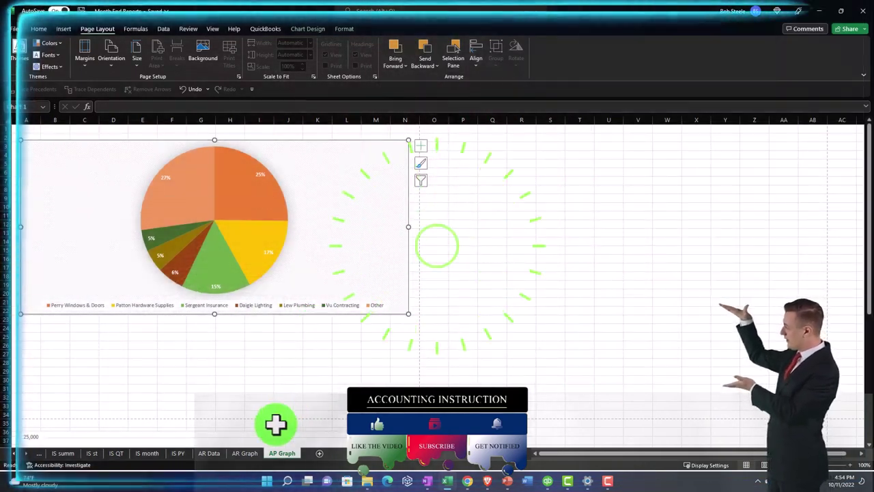
click(246, 454)
click(219, 453)
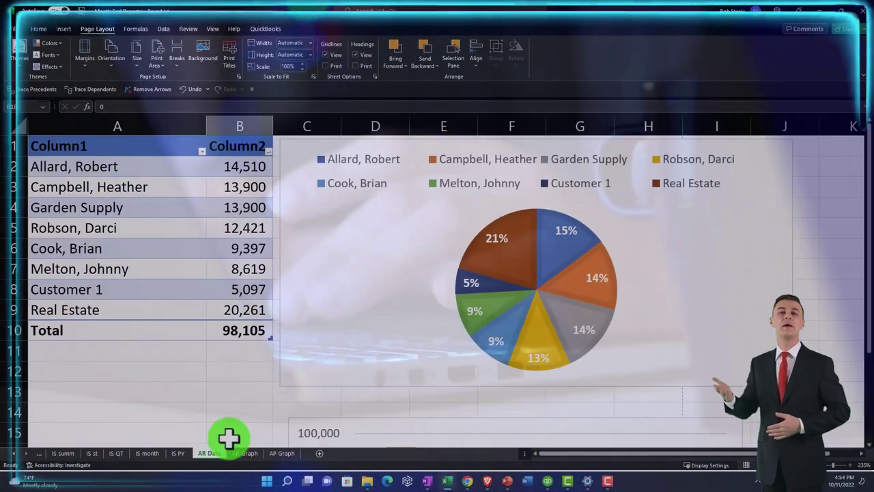
scroll(252, 403, up, 2)
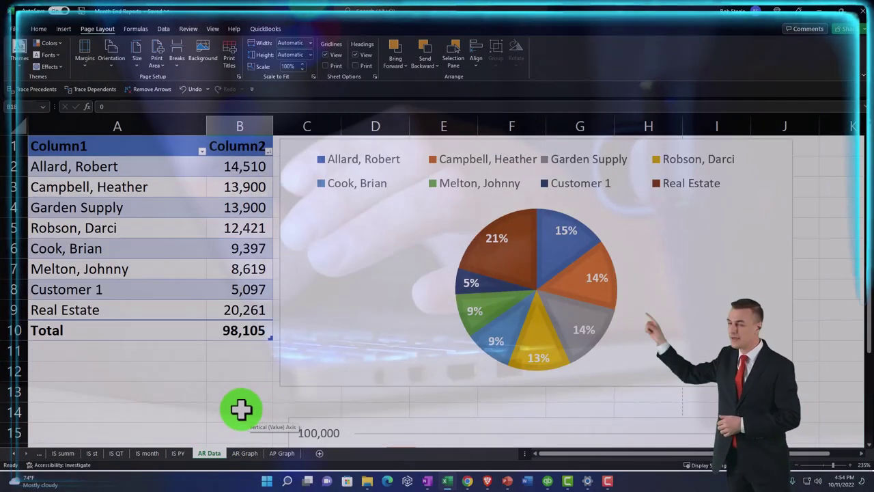
- Check the AP charts in the entire workbook's print preview by jumping to page 26 and going back to page 25, and return to the sheet
click(39, 30)
click(19, 30)
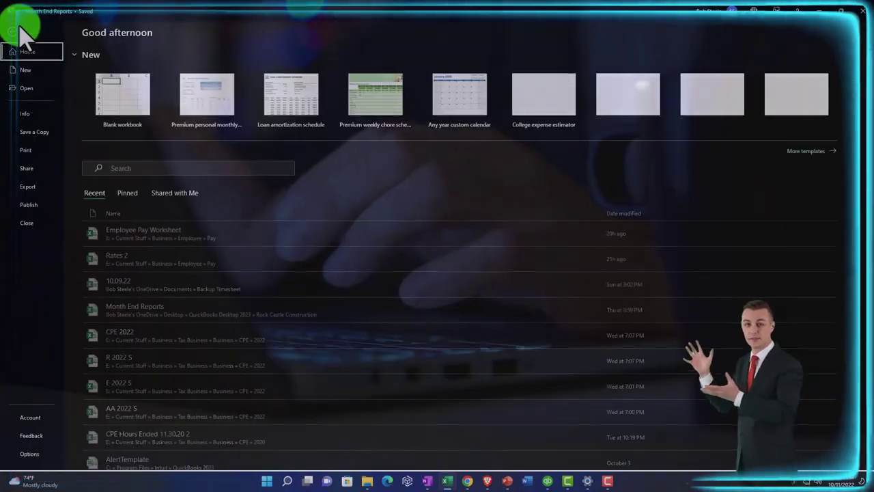
click(31, 149)
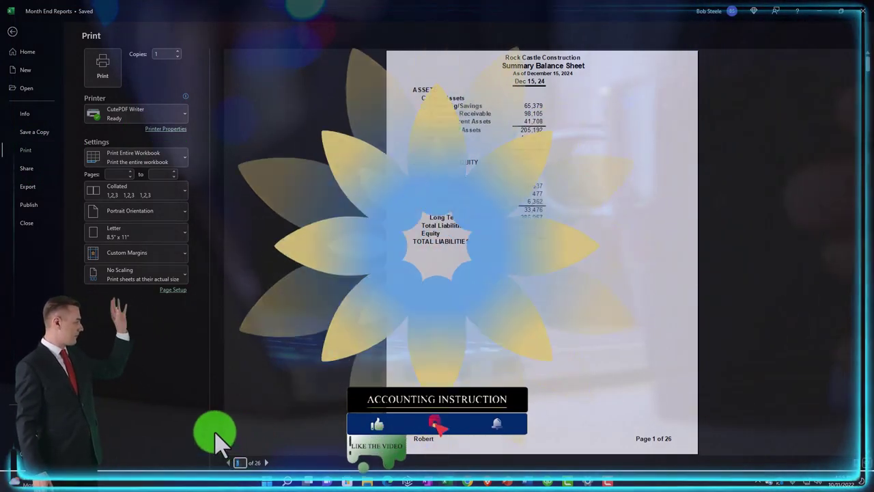
text(26)
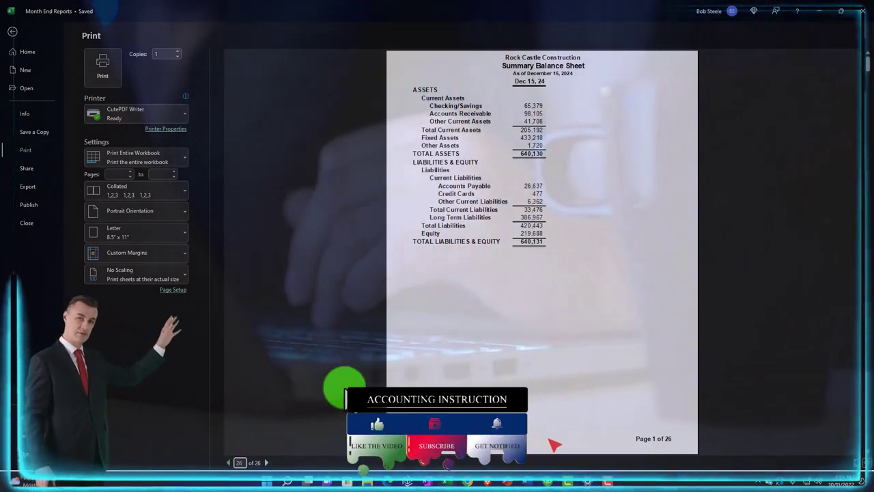
key(Return)
scroll(414, 314, up, 1)
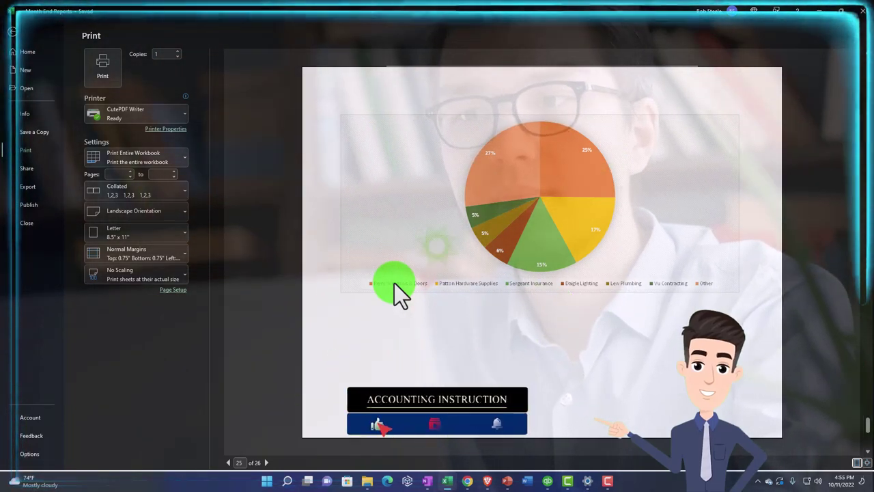
click(17, 33)
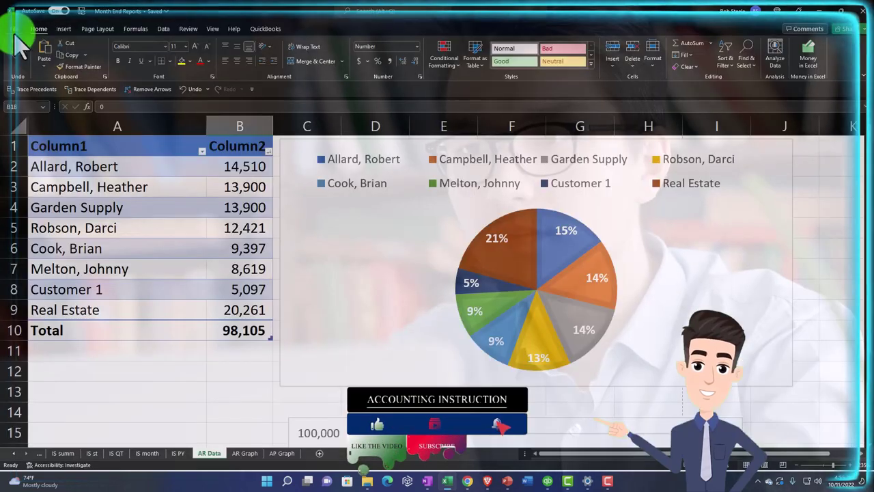
- Review the placement of the pie and column charts around the page break on the AP Graph sheet
click(284, 453)
click(275, 381)
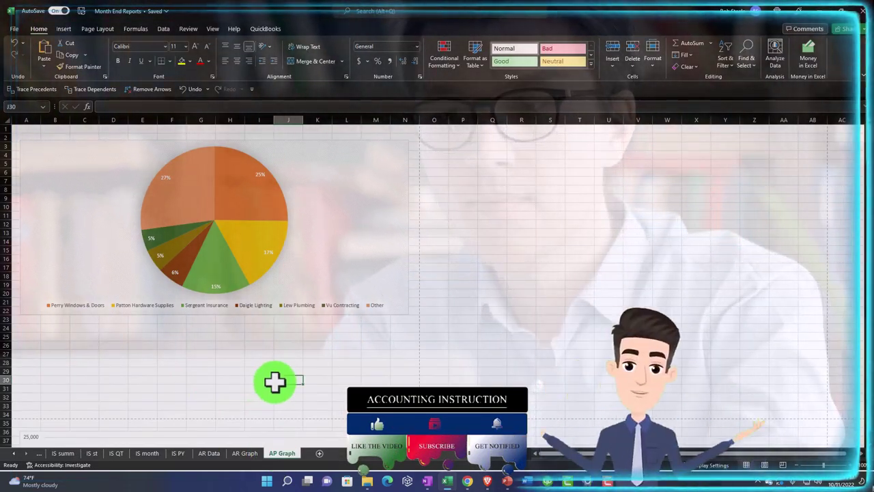
scroll(262, 328, down, 4)
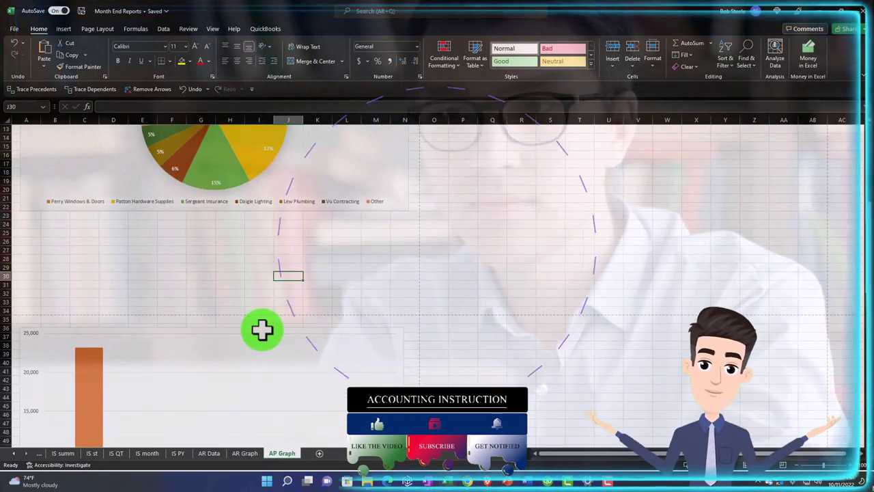
scroll(261, 330, up, 4)
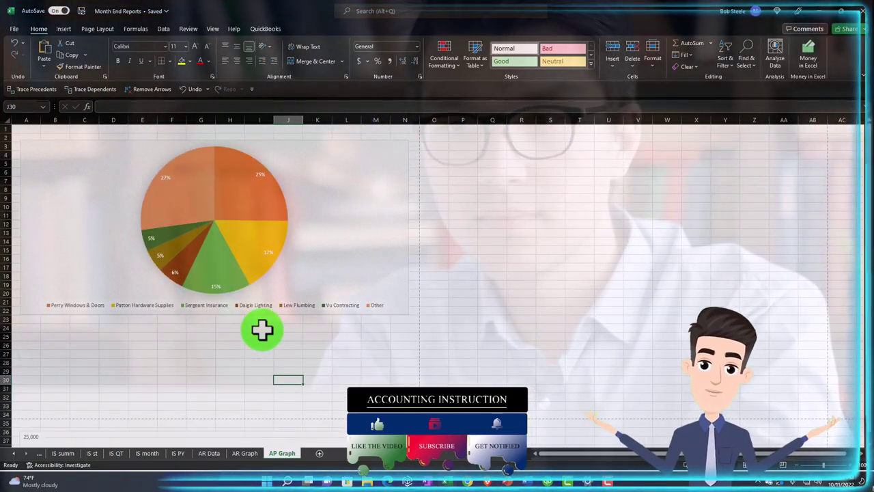